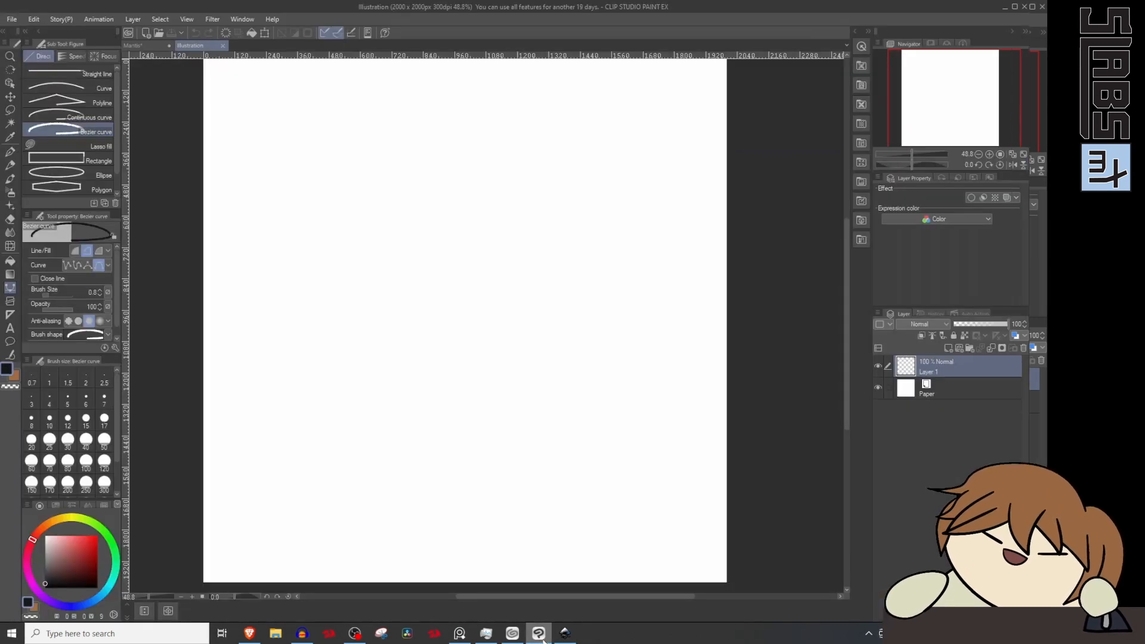
Step: Try drawing large freehand circles on Layer 1 with the G-pen
mouse_move(417, 201)
mouse_down()
mouse_move(363, 369)
mouse_move(483, 142)
mouse_up()
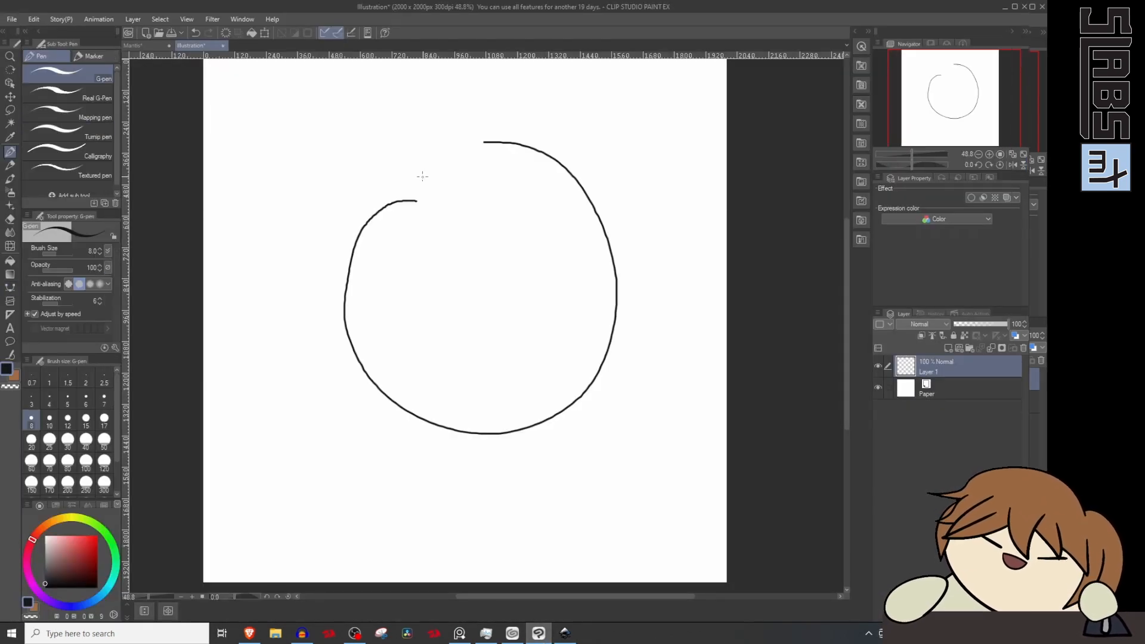
drag(380, 205, 539, 142)
drag(385, 197, 376, 208)
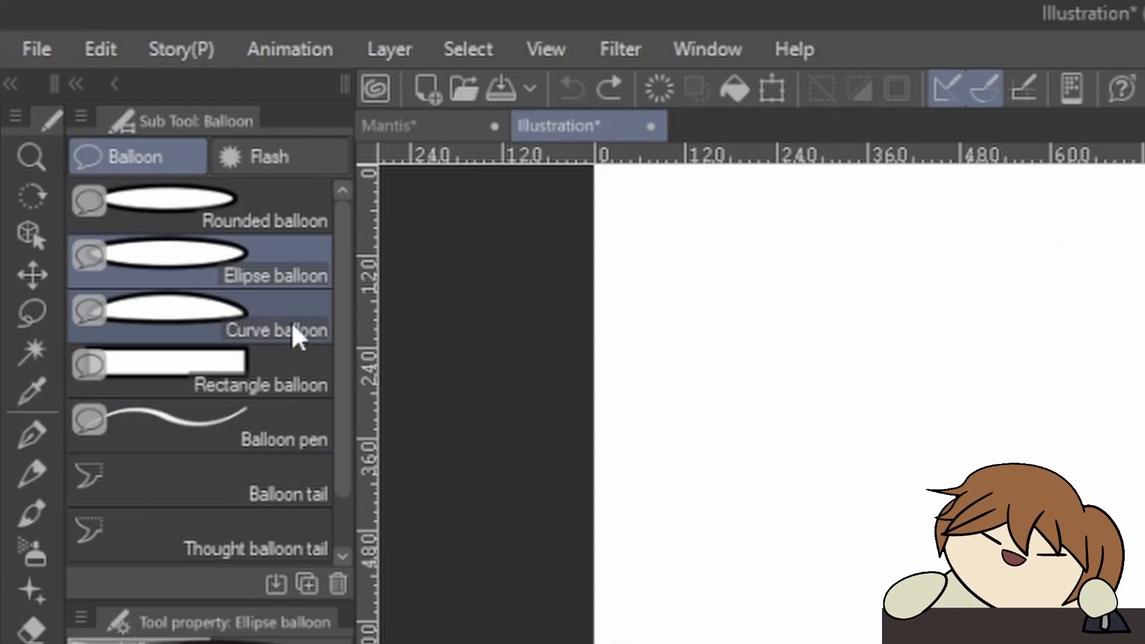
Step: Draw a closed head shape with a narrow chin using the Curve balloon tool with cubic Bezier curves, black line and brown fill
click(293, 327)
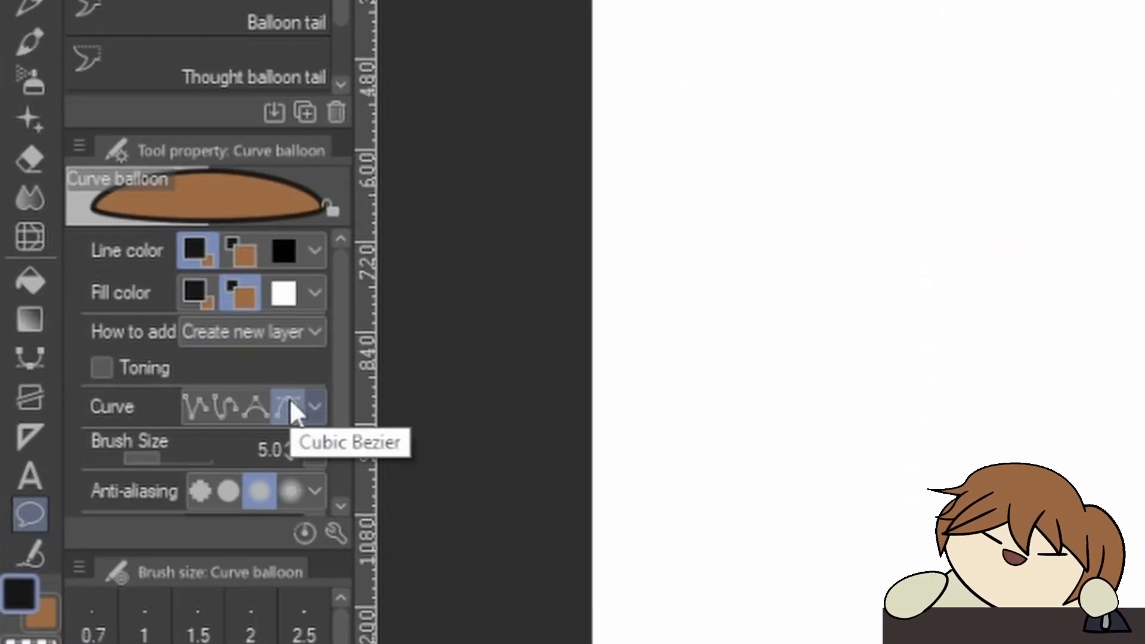
click(334, 530)
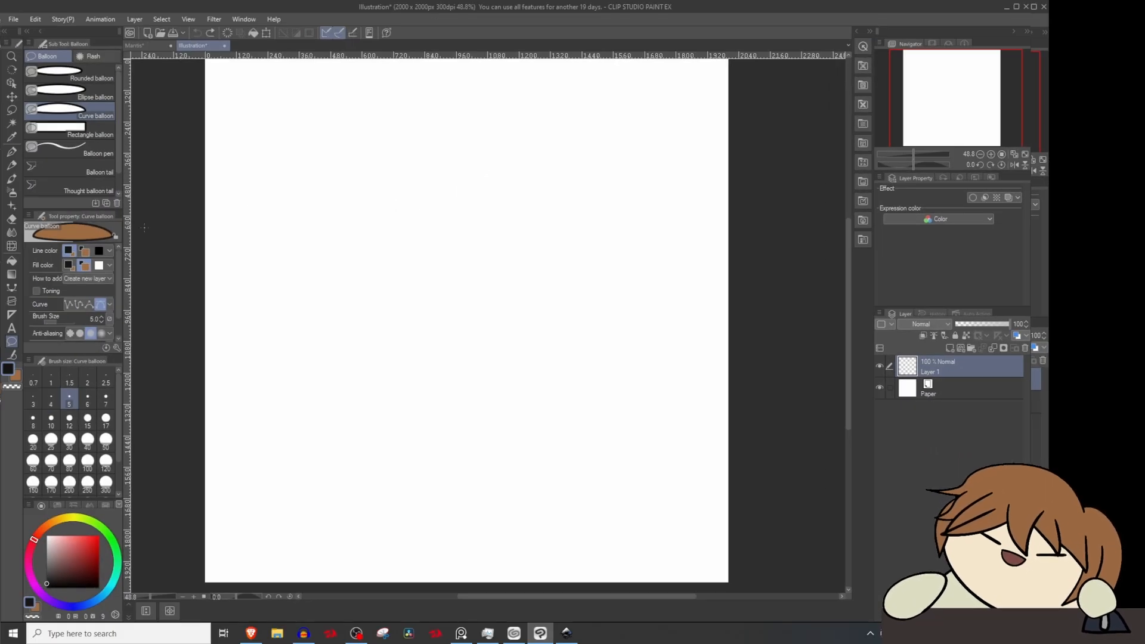
click(352, 188)
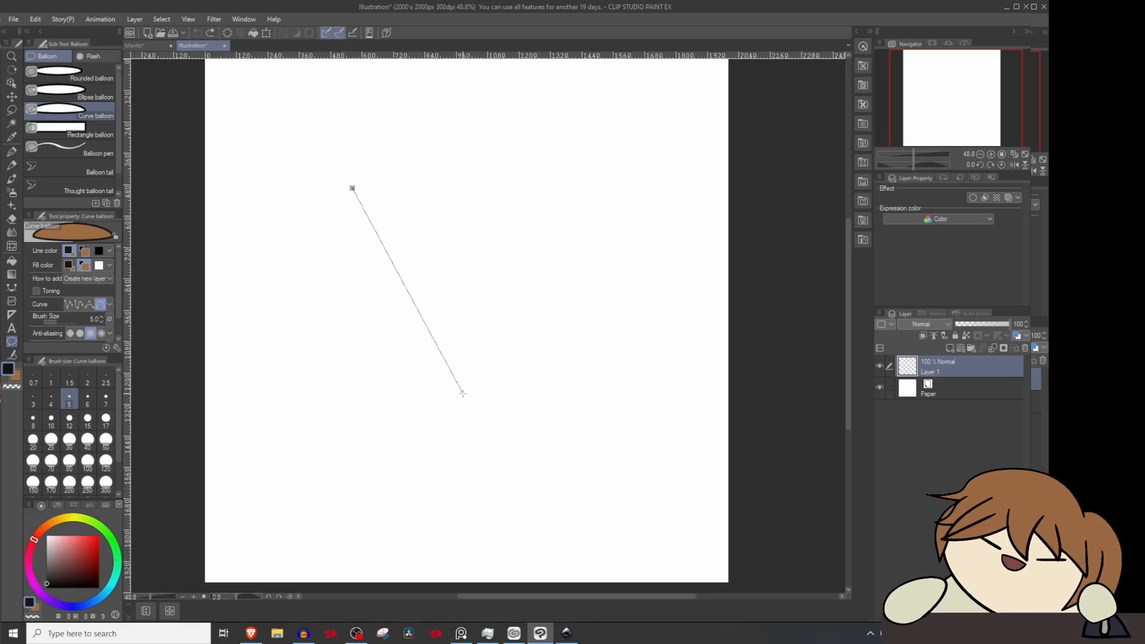
mouse_move(463, 393)
mouse_down()
mouse_move(580, 439)
mouse_move(478, 402)
mouse_up()
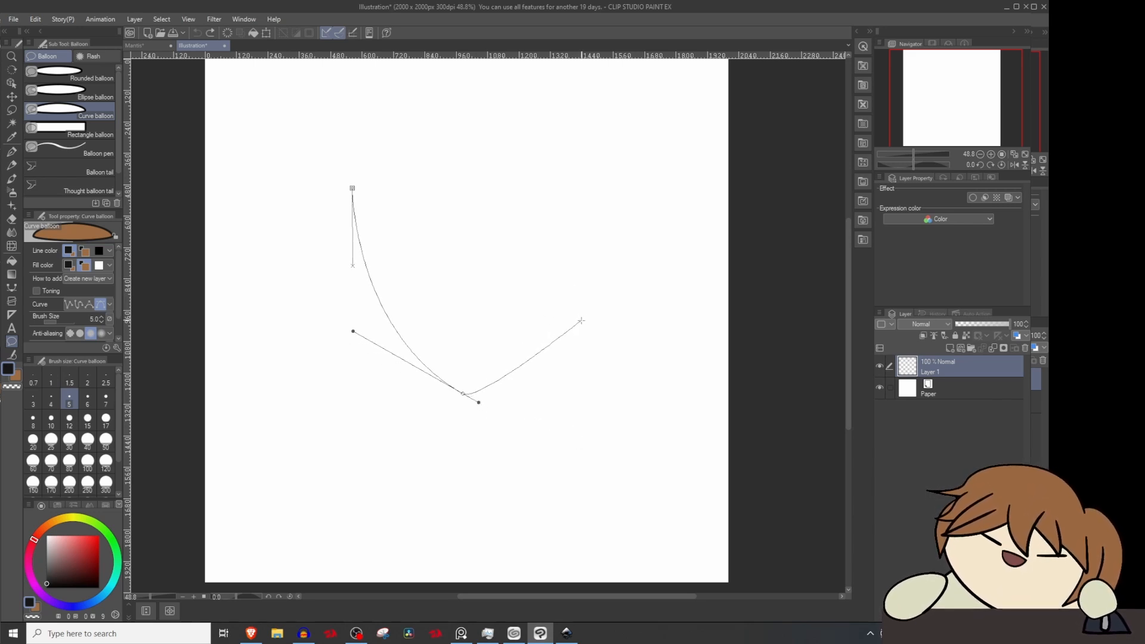
drag(580, 321, 594, 281)
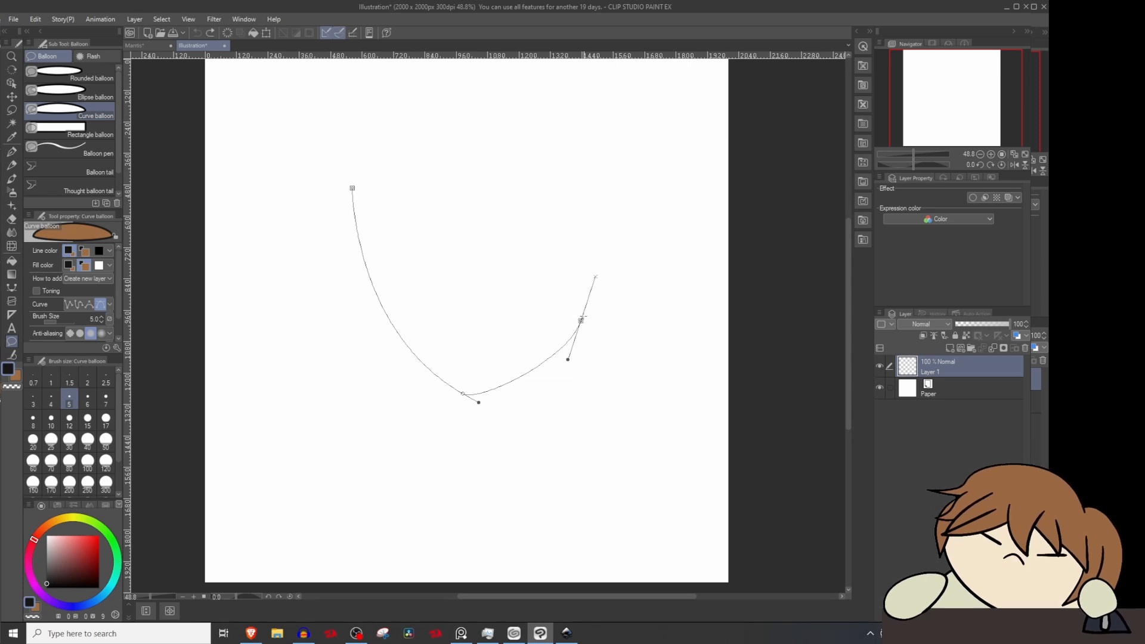
drag(582, 322, 582, 296)
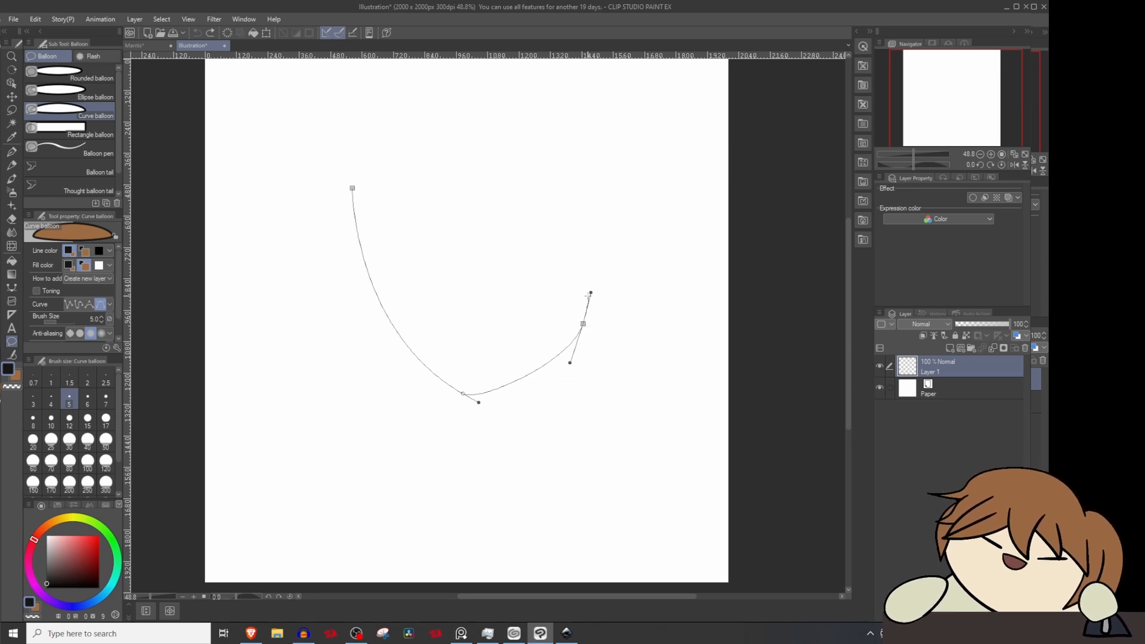
key(BackSpace)
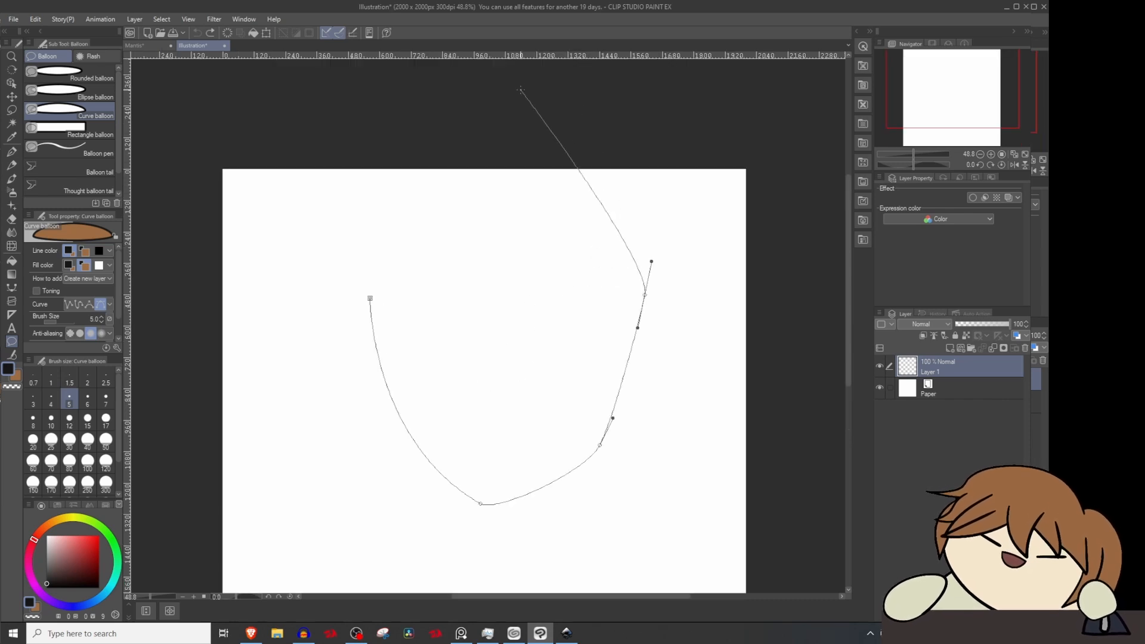
drag(516, 94, 383, 88)
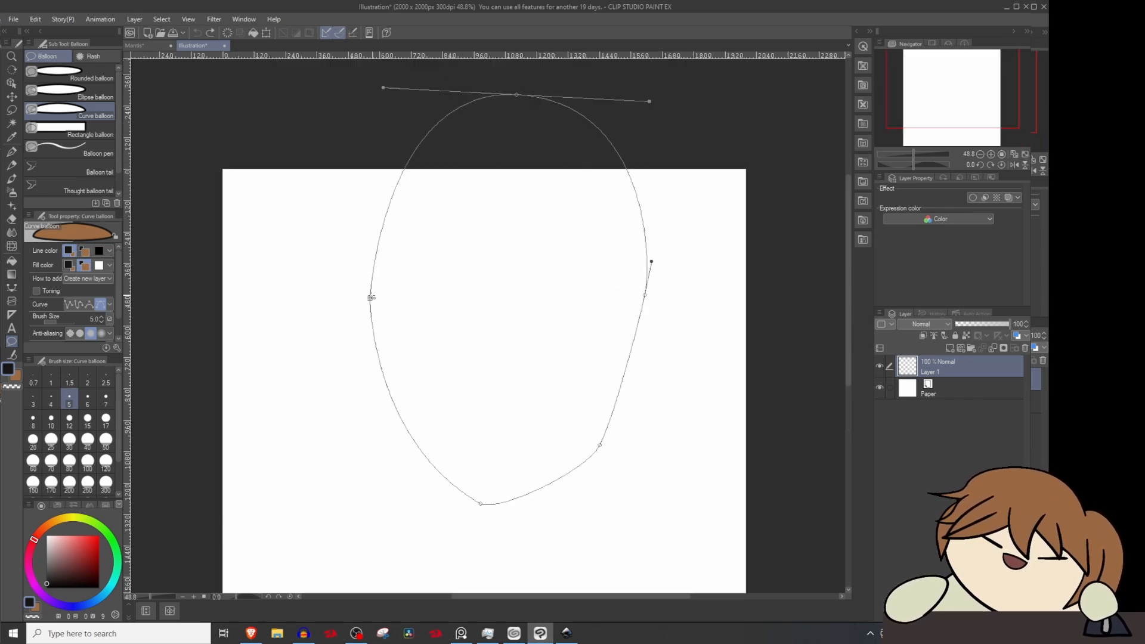
drag(369, 298, 380, 365)
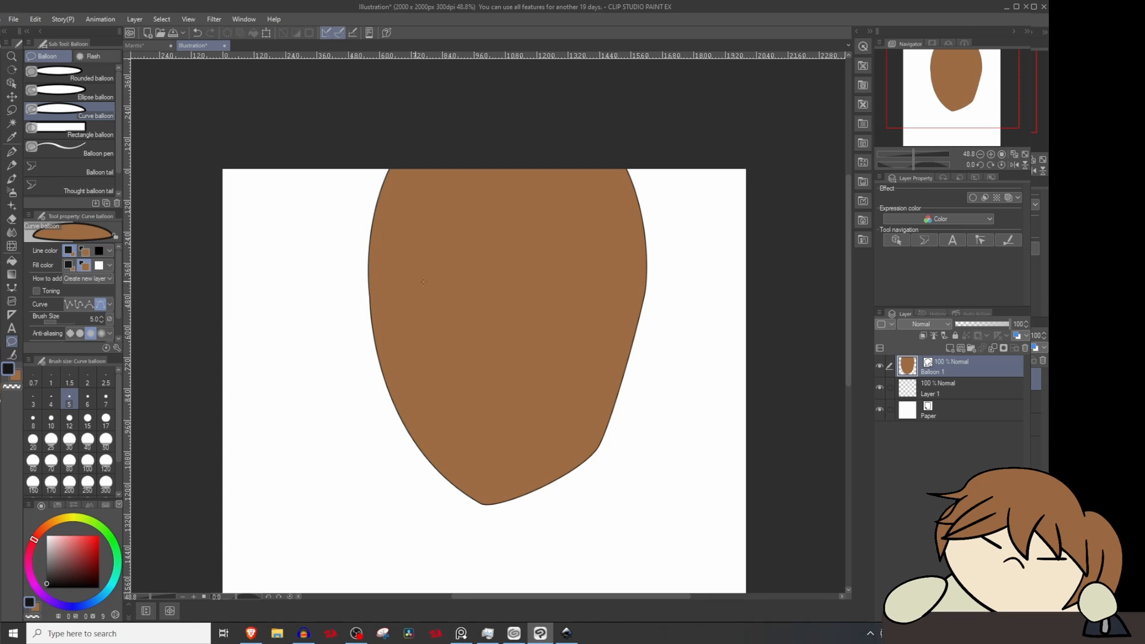
Step: Reshape the head's lower half by shifting the chin and right jaw points rightward and extending the left cheek handle downward
key(o)
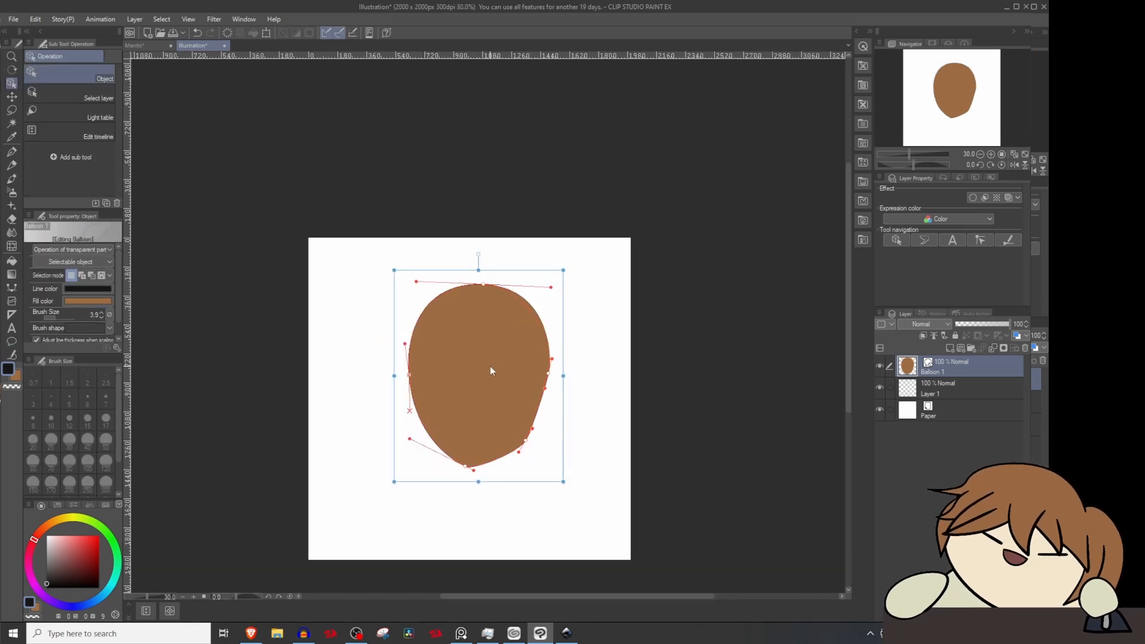
scroll(490, 395, up, 2)
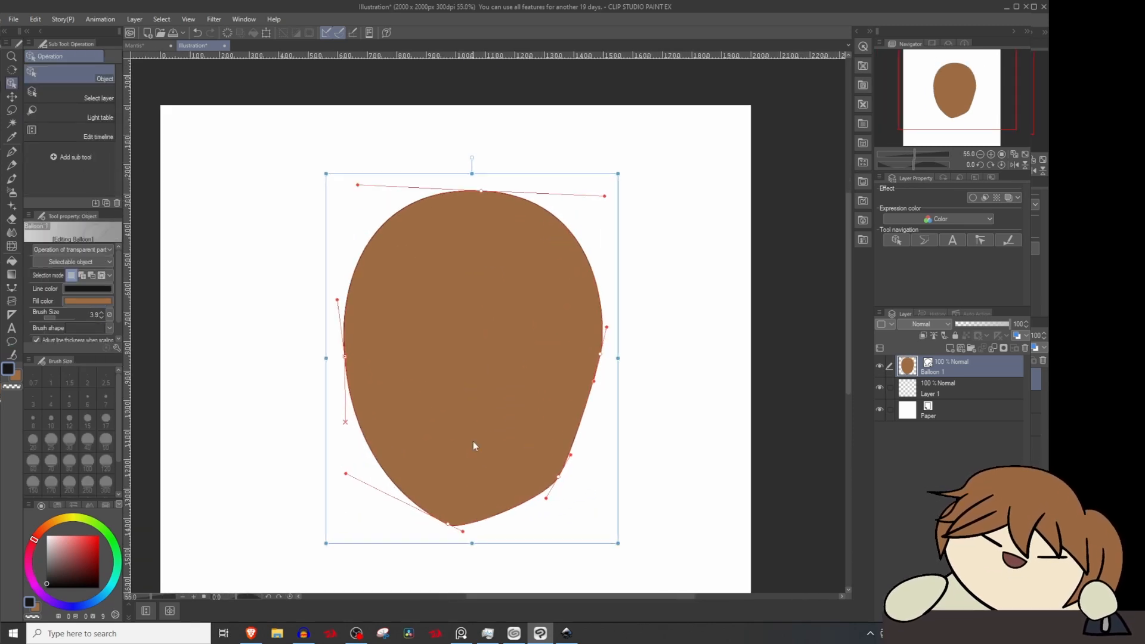
drag(474, 441, 489, 378)
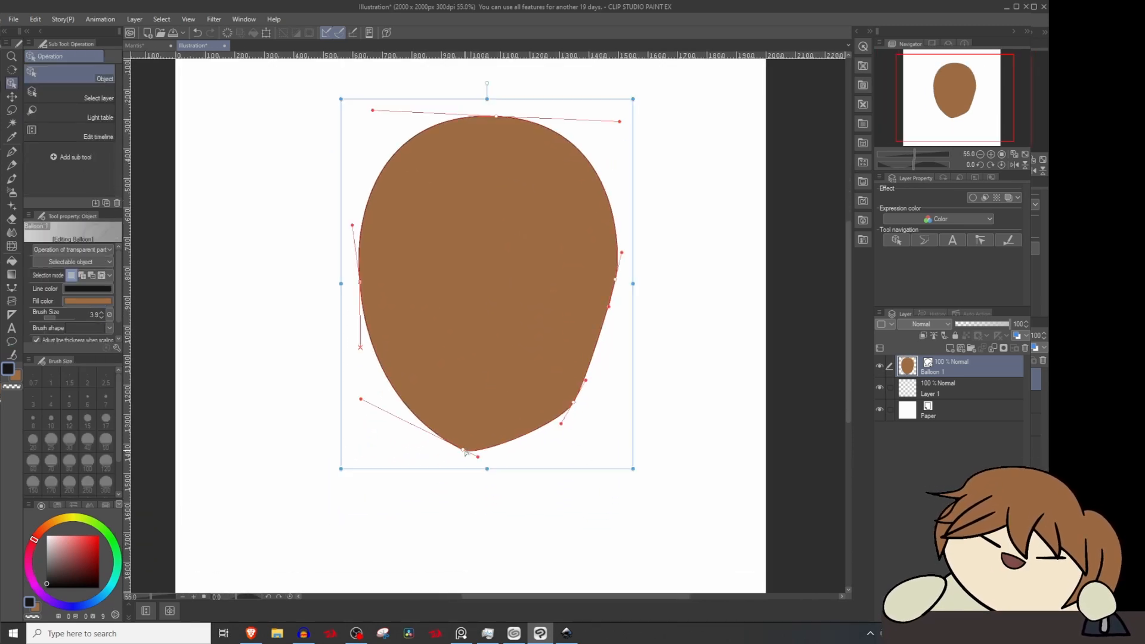
drag(465, 452, 500, 450)
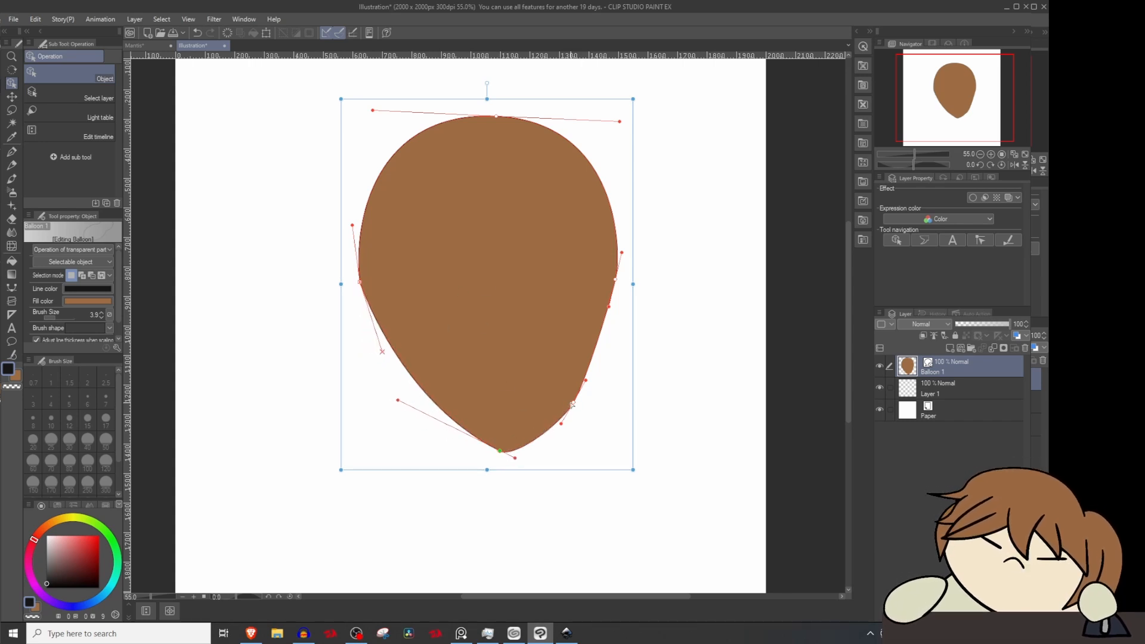
drag(573, 402, 595, 362)
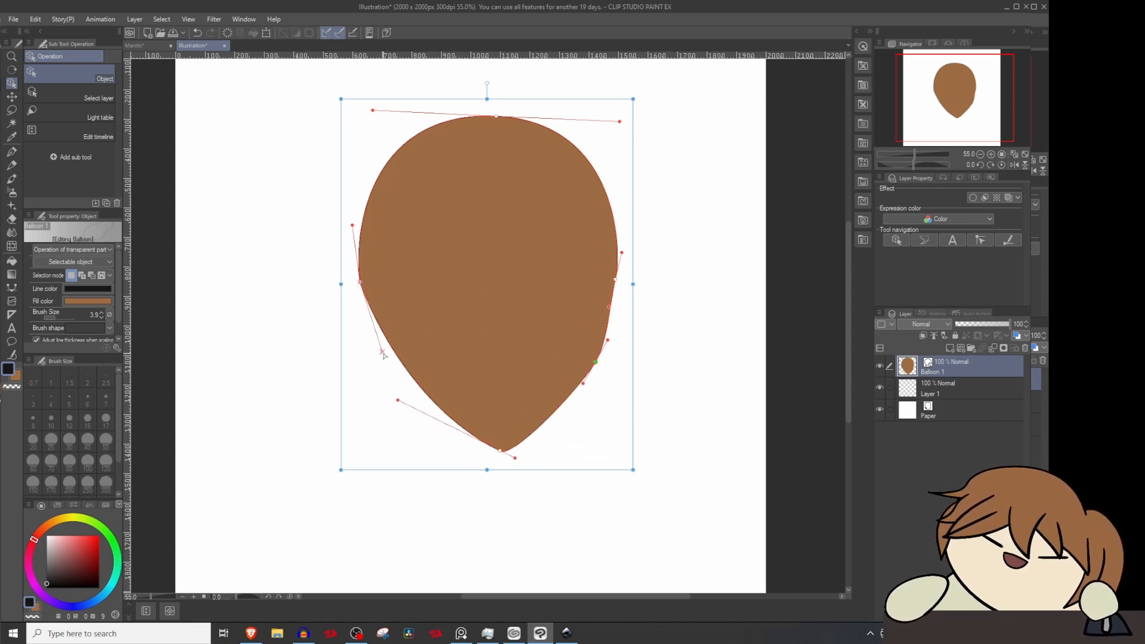
drag(383, 352, 382, 415)
mouse_move(595, 362)
mouse_down()
mouse_move(622, 345)
mouse_move(596, 372)
mouse_up()
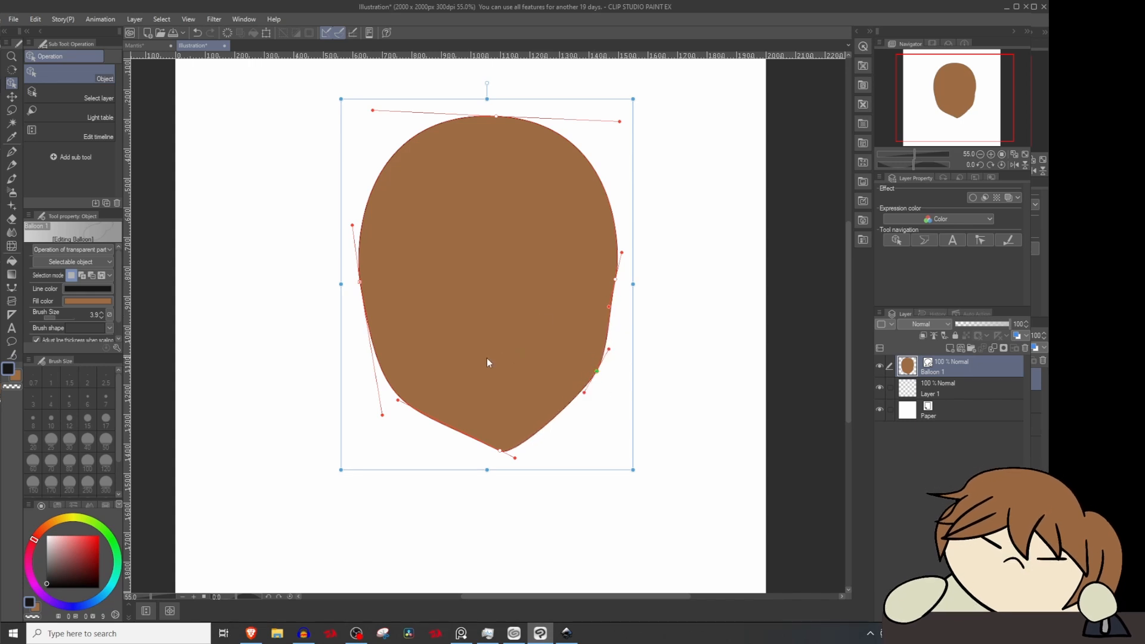
Step: Lower the chin point slightly and shorten its left handle to smooth the left jaw curve
scroll(502, 381, up, 2)
click(499, 471)
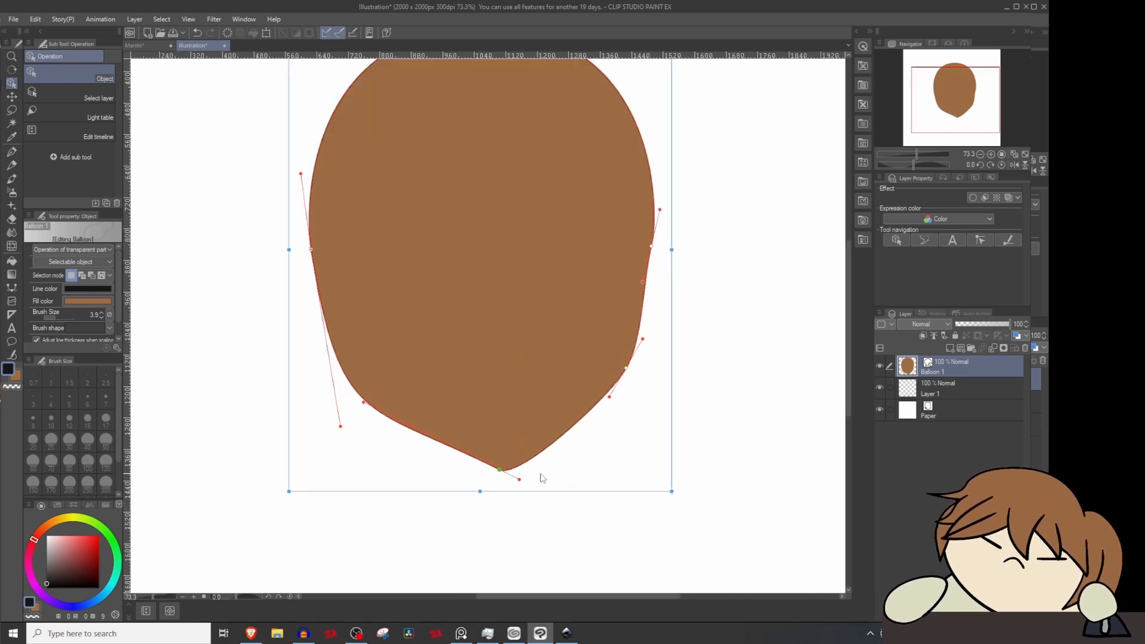
mouse_move(499, 470)
mouse_down()
mouse_move(478, 307)
mouse_move(504, 461)
mouse_move(494, 490)
mouse_up()
drag(358, 423, 445, 477)
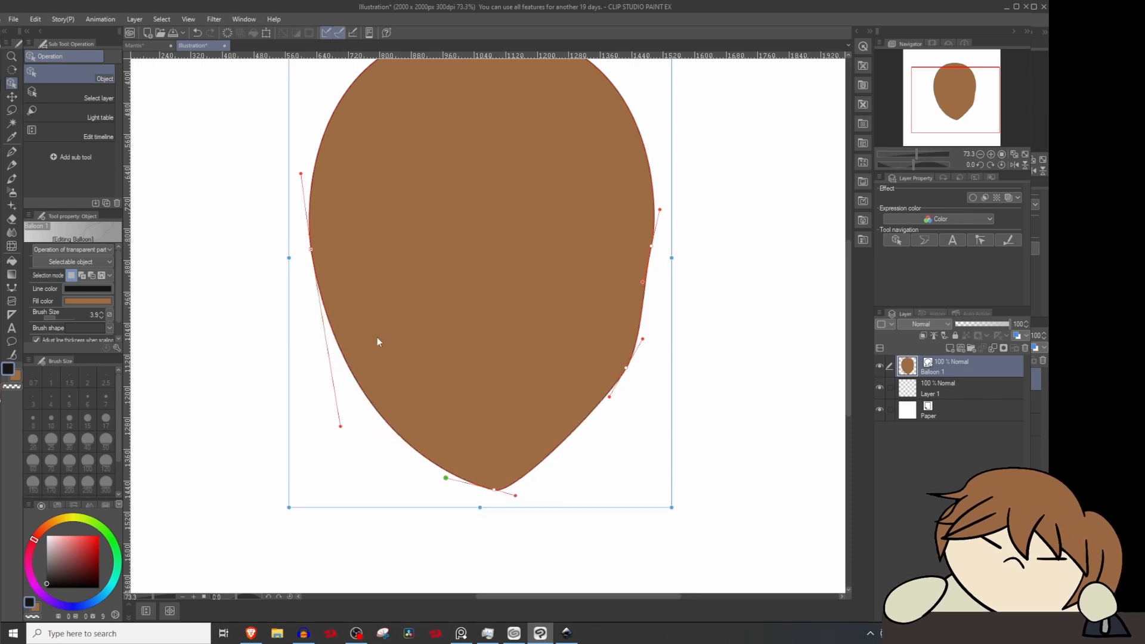
Step: Add a control point halfway along the head's left jaw curve and move it slightly outward
click(11, 341)
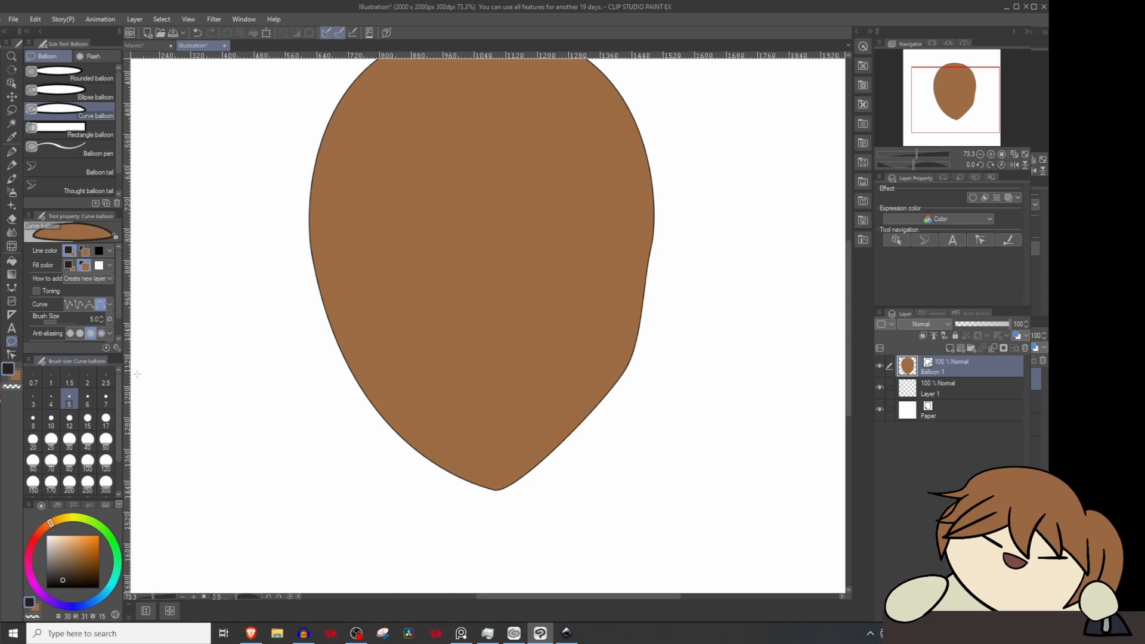
key(ctrl)
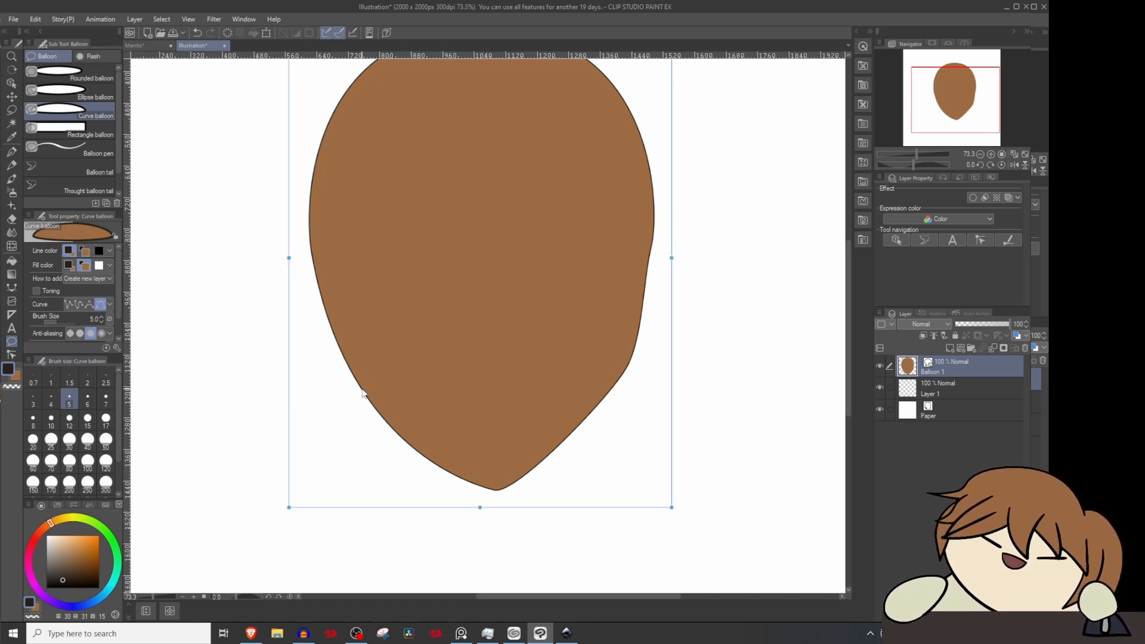
ctrl+click(358, 394)
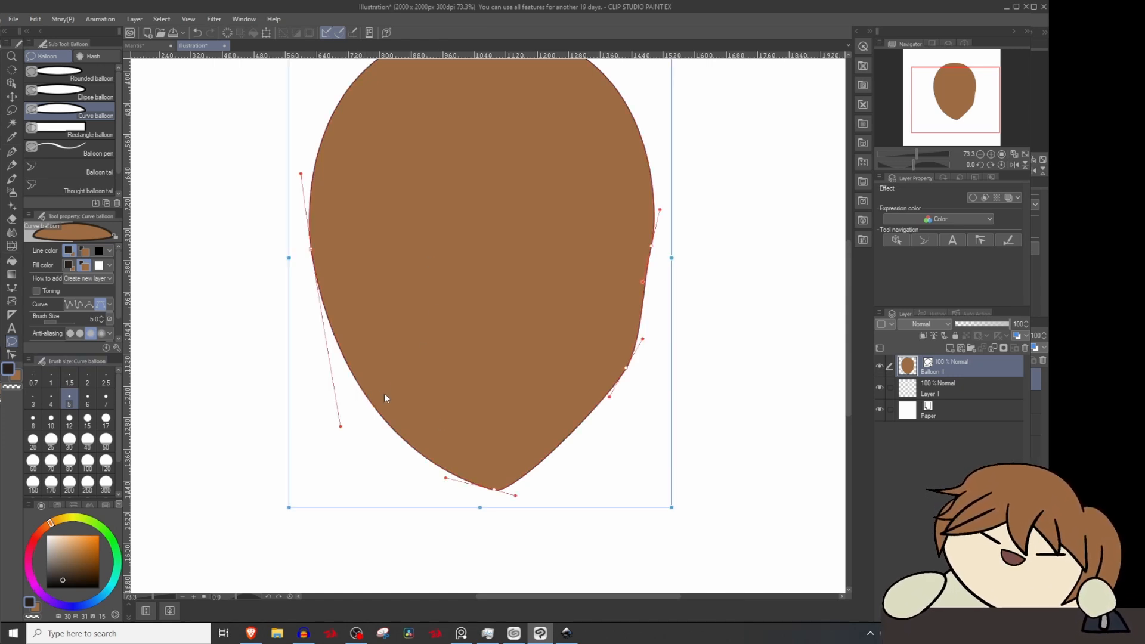
right_click(376, 399)
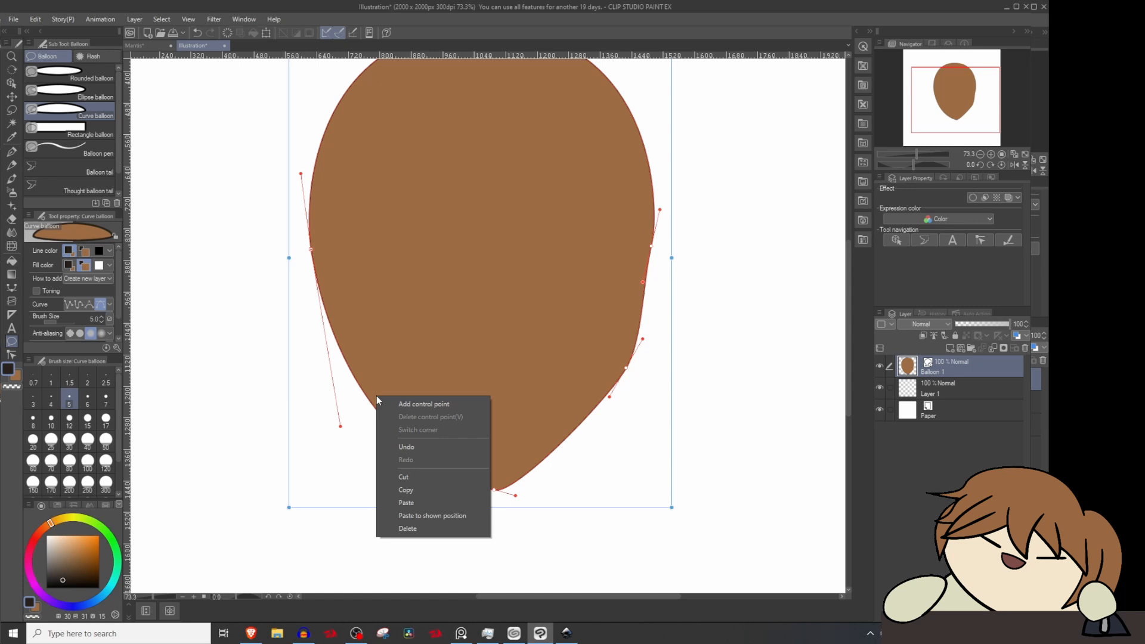
click(423, 405)
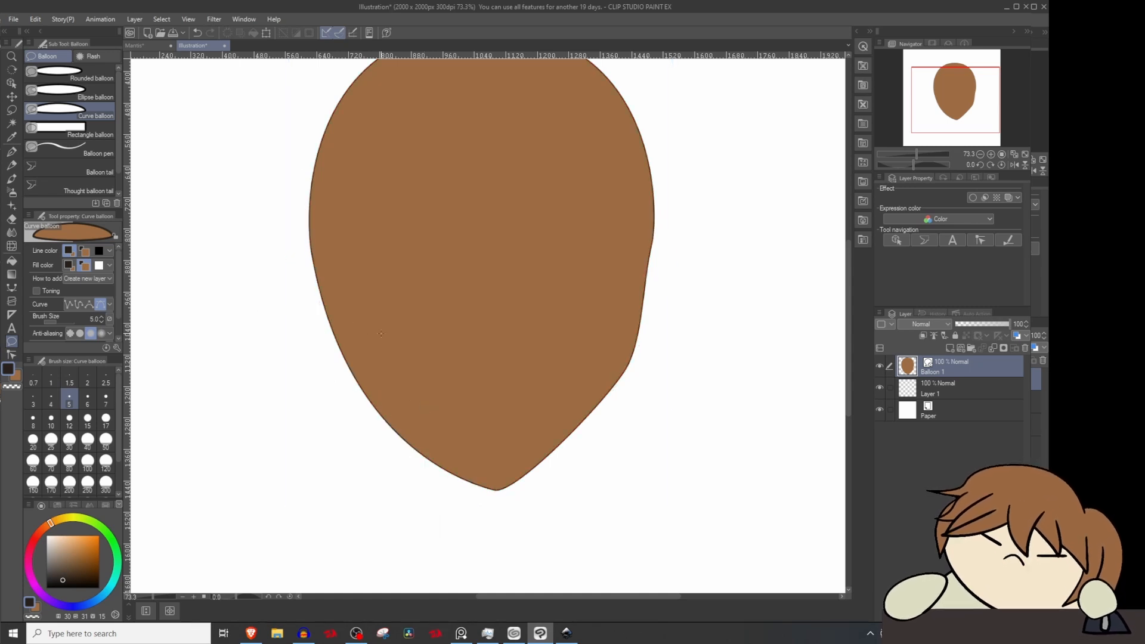
ctrl+click(410, 345)
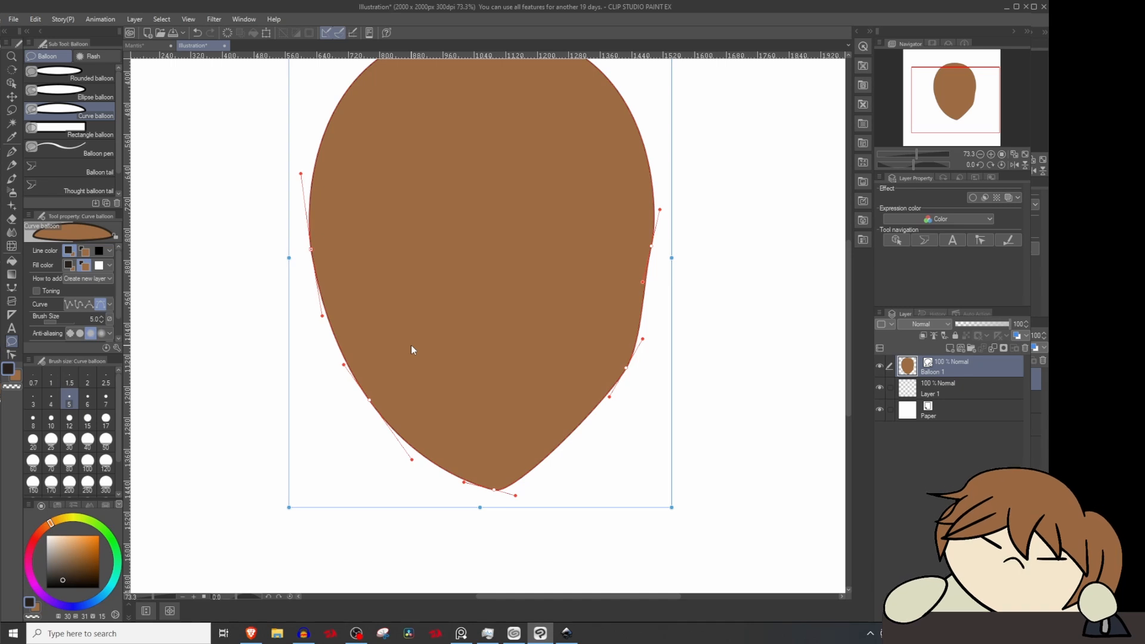
mouse_move(369, 400)
mouse_down()
mouse_move(399, 335)
mouse_move(388, 388)
mouse_move(350, 402)
mouse_move(364, 394)
mouse_up()
Step: Delete the control point just added on the left jaw using the Object tool
key(o)
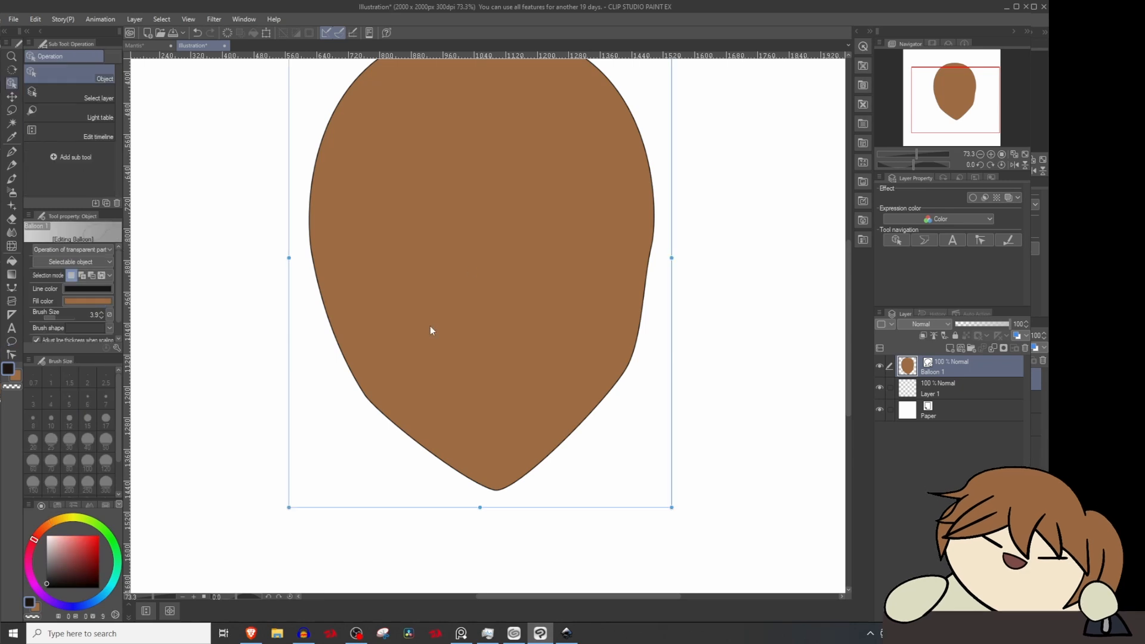
right_click(357, 396)
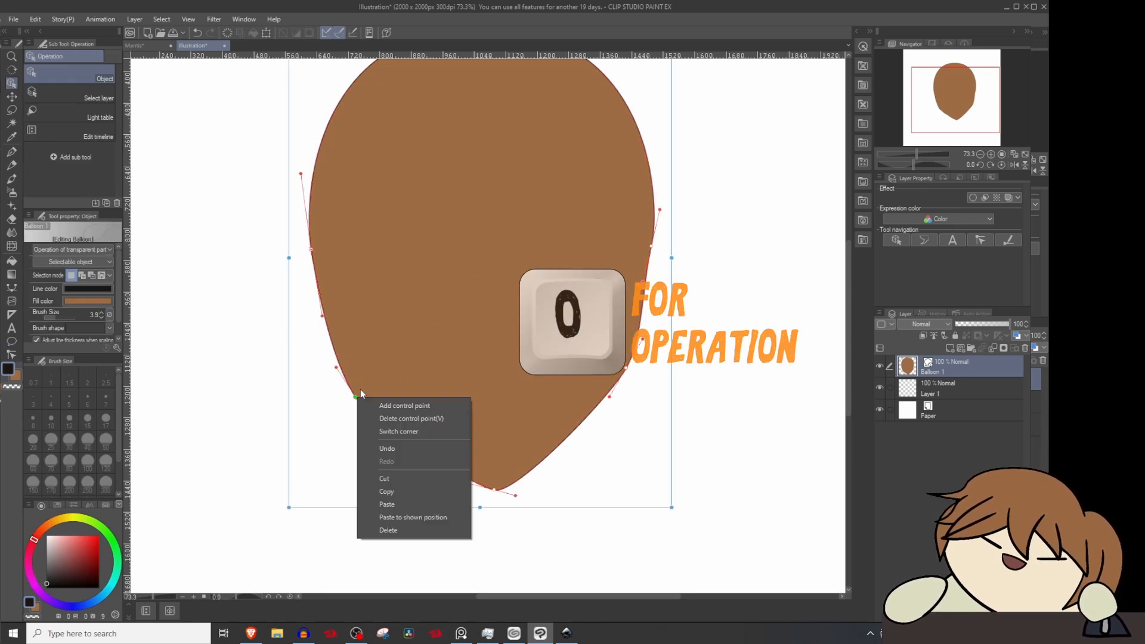
click(427, 417)
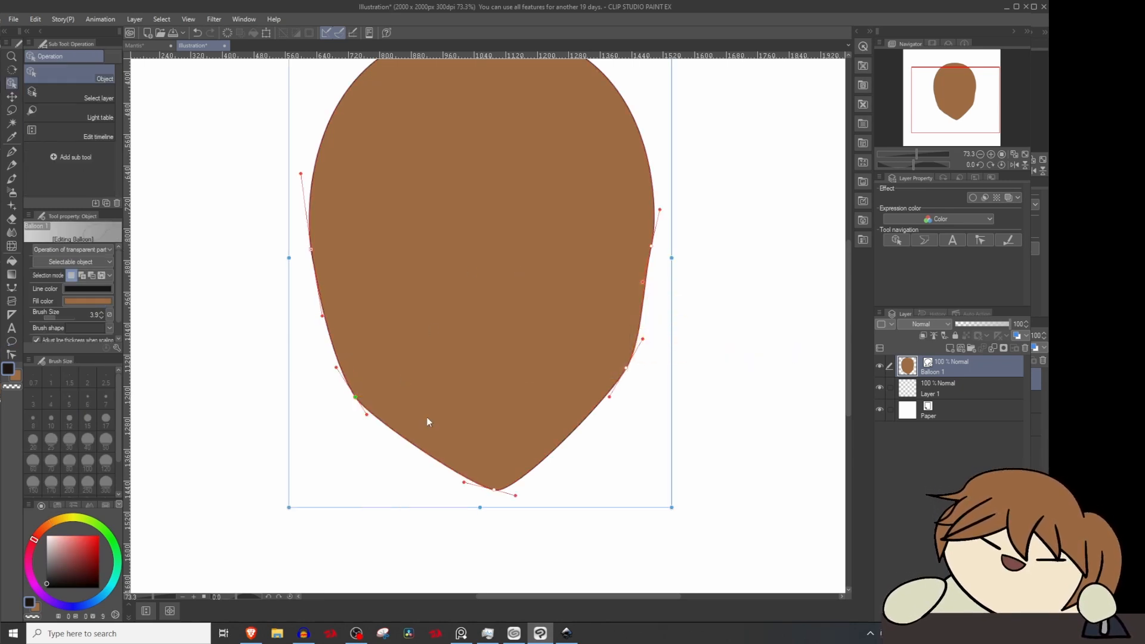
Step: Add a new control point on the left jaw, position it on the lower cheek, and shorten its upper handle
right_click(397, 388)
click(443, 396)
drag(393, 388, 364, 409)
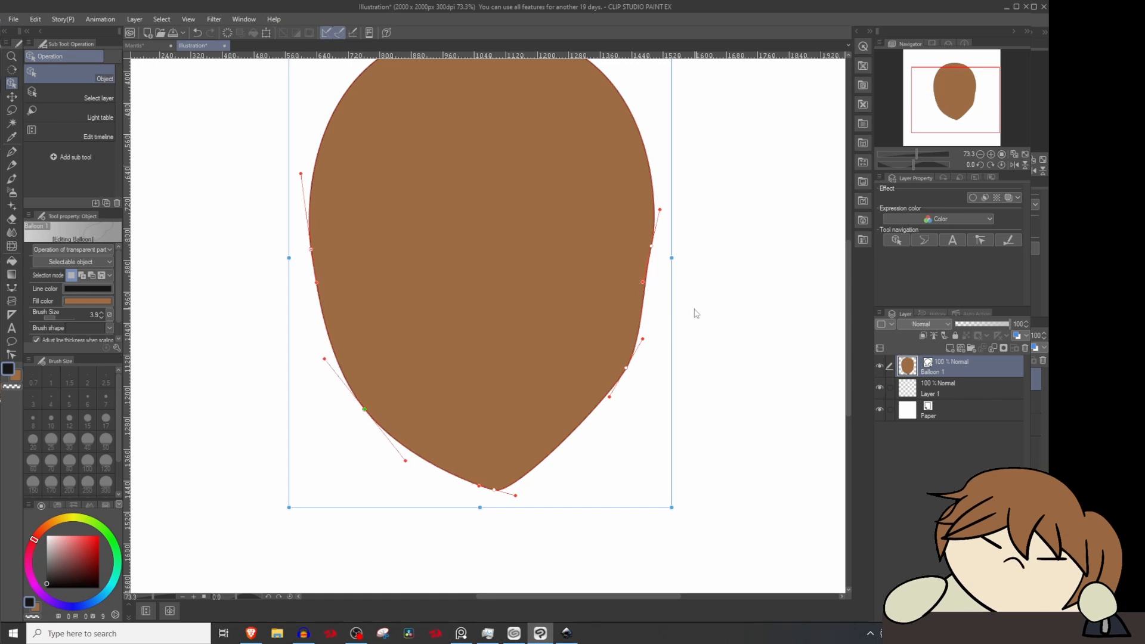
drag(495, 343, 453, 350)
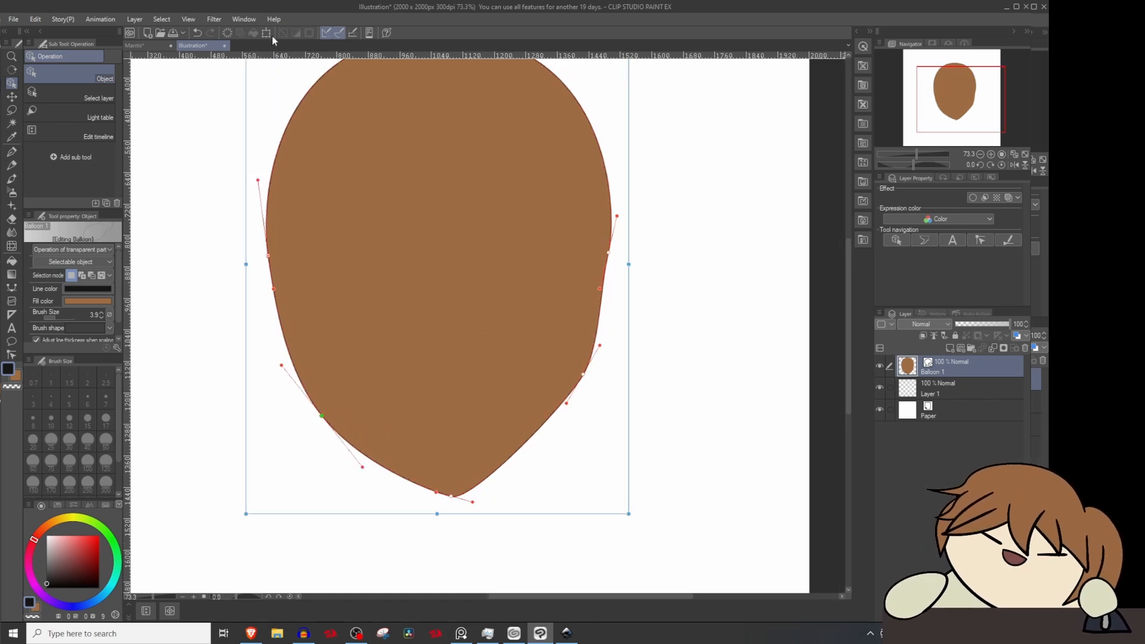
drag(321, 417, 320, 410)
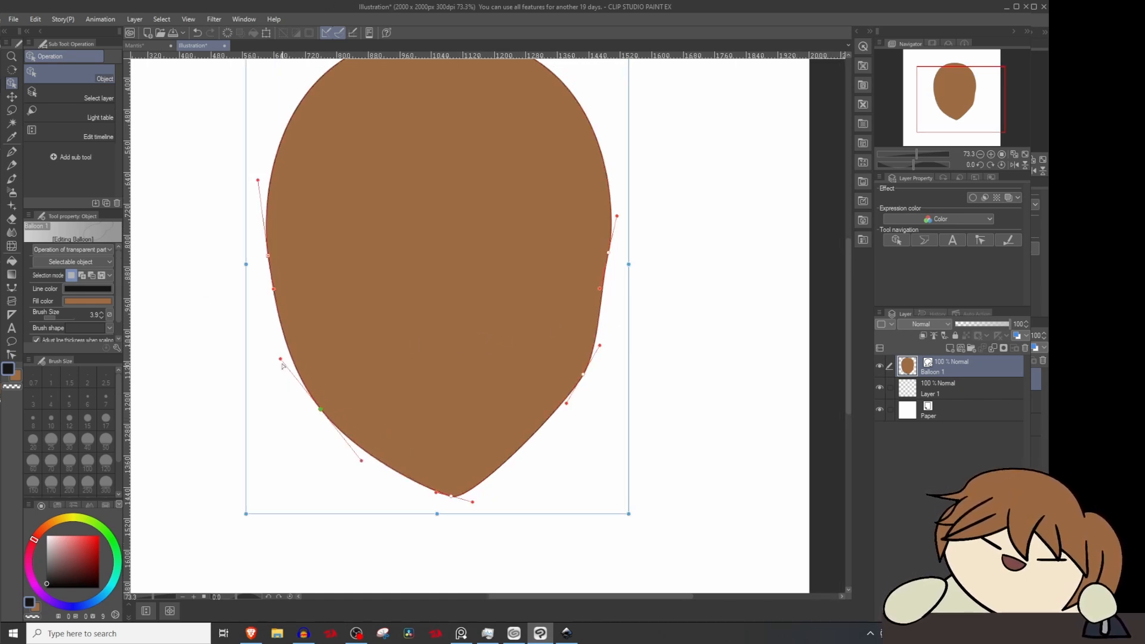
drag(284, 362, 294, 376)
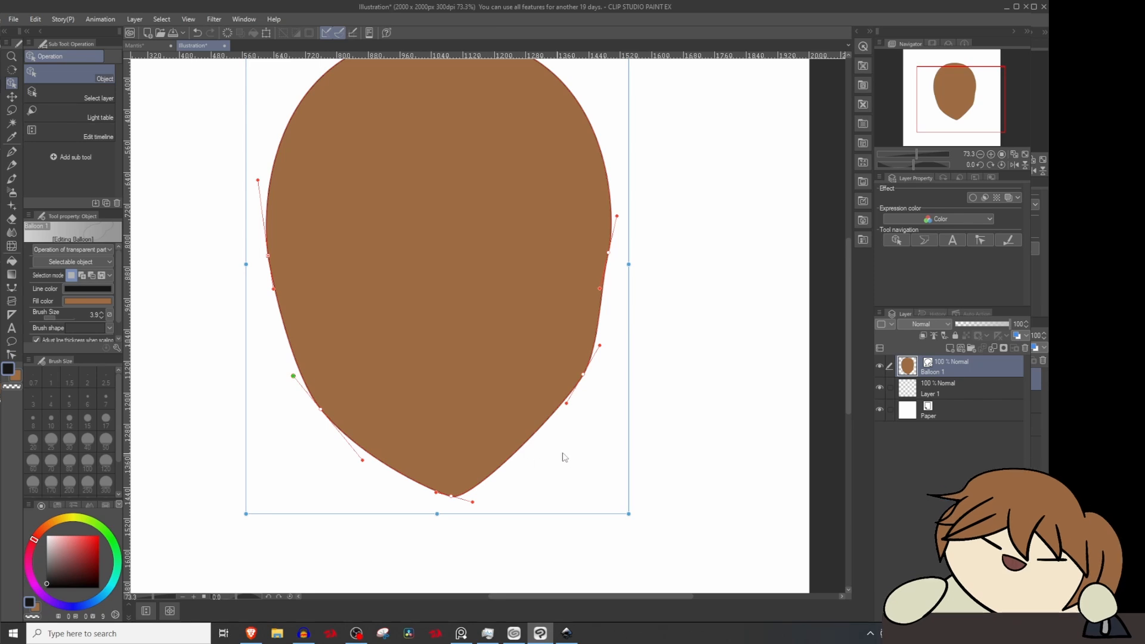
click(595, 440)
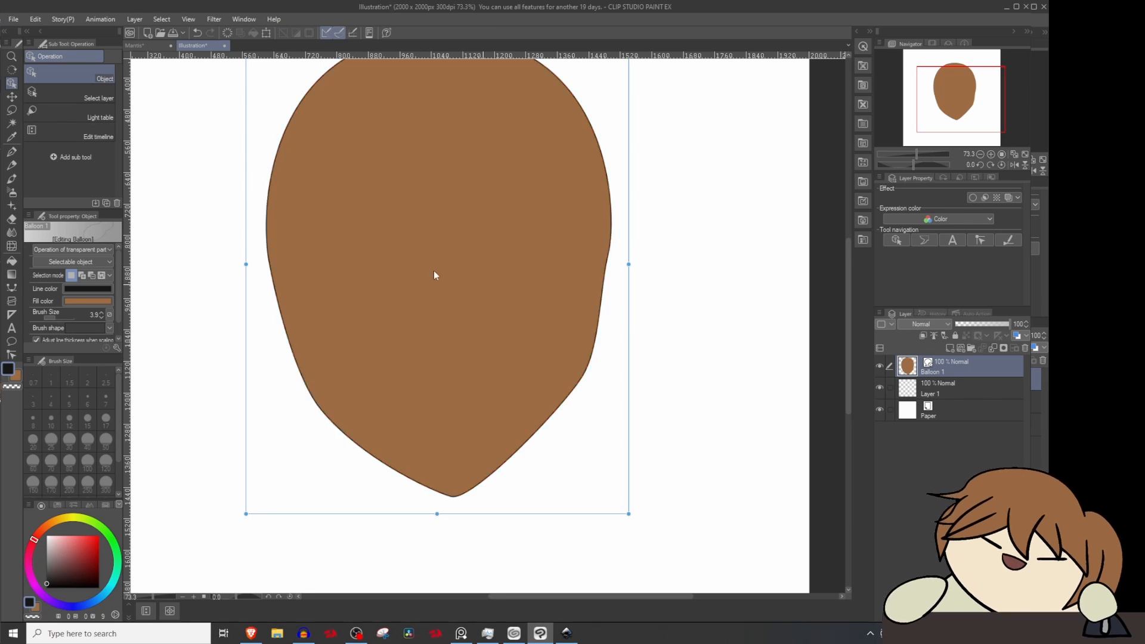
Step: Change the head balloon's fill color to a light peach skin tone
click(406, 239)
click(48, 317)
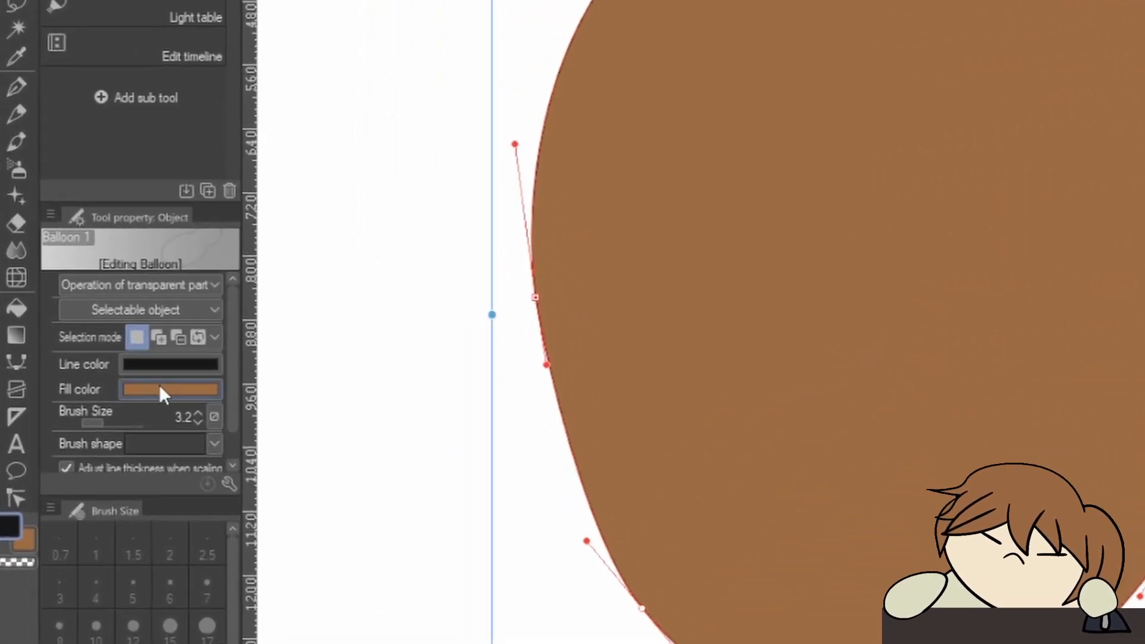
click(976, 352)
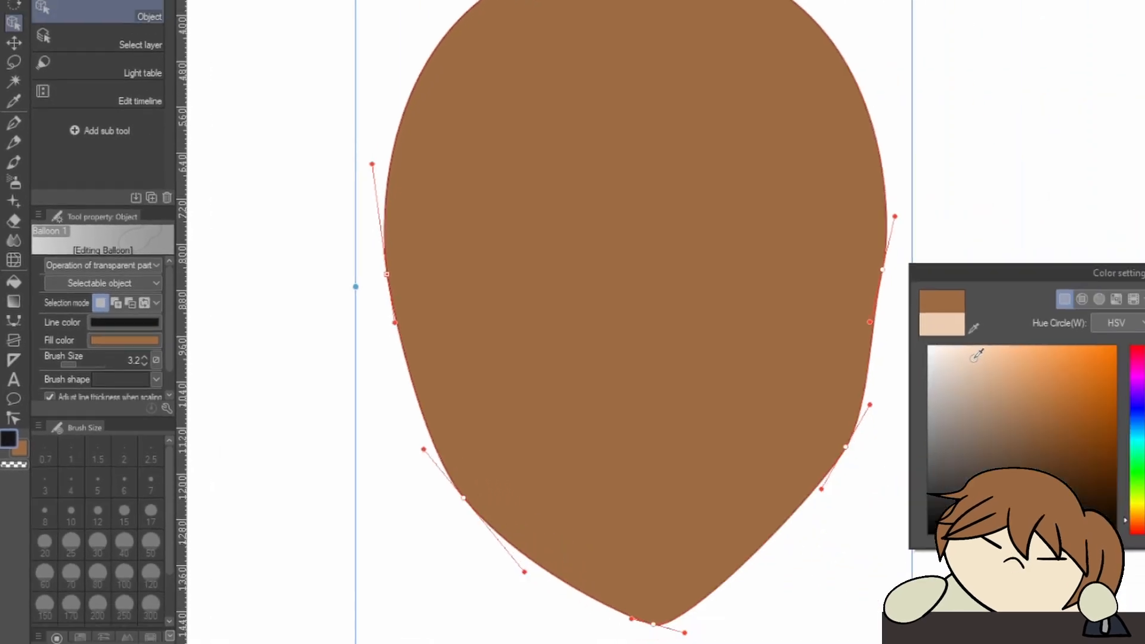
click(895, 274)
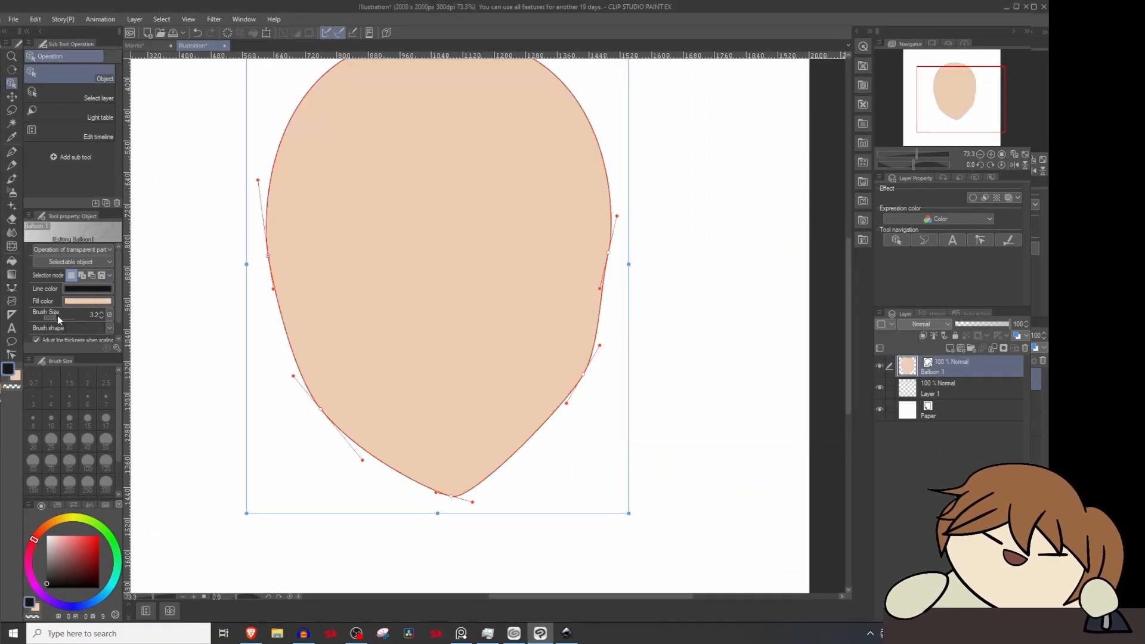
Step: Try a brush size of 18.4 with the Rough edged brush shape on the head's outline, and undo the shape change
drag(58, 316, 60, 317)
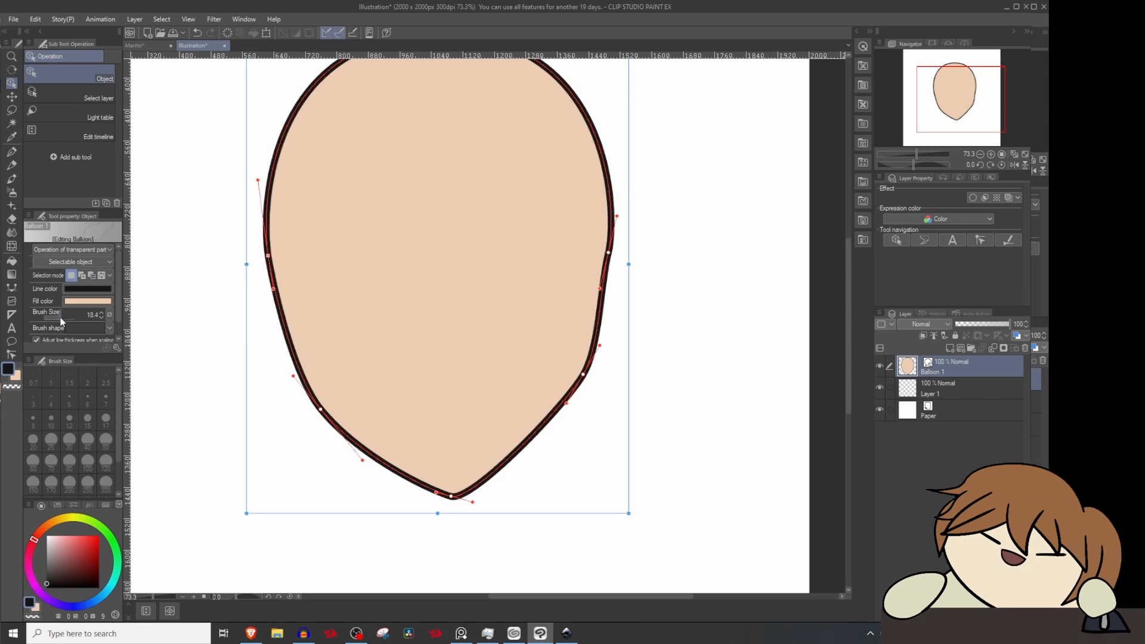
click(110, 329)
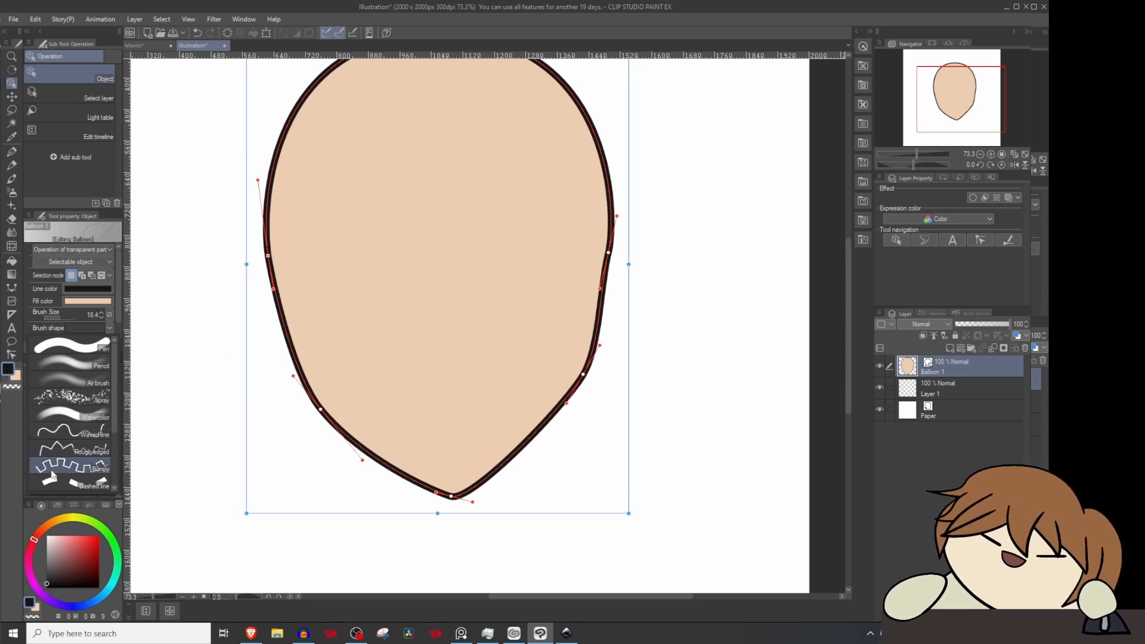
click(68, 452)
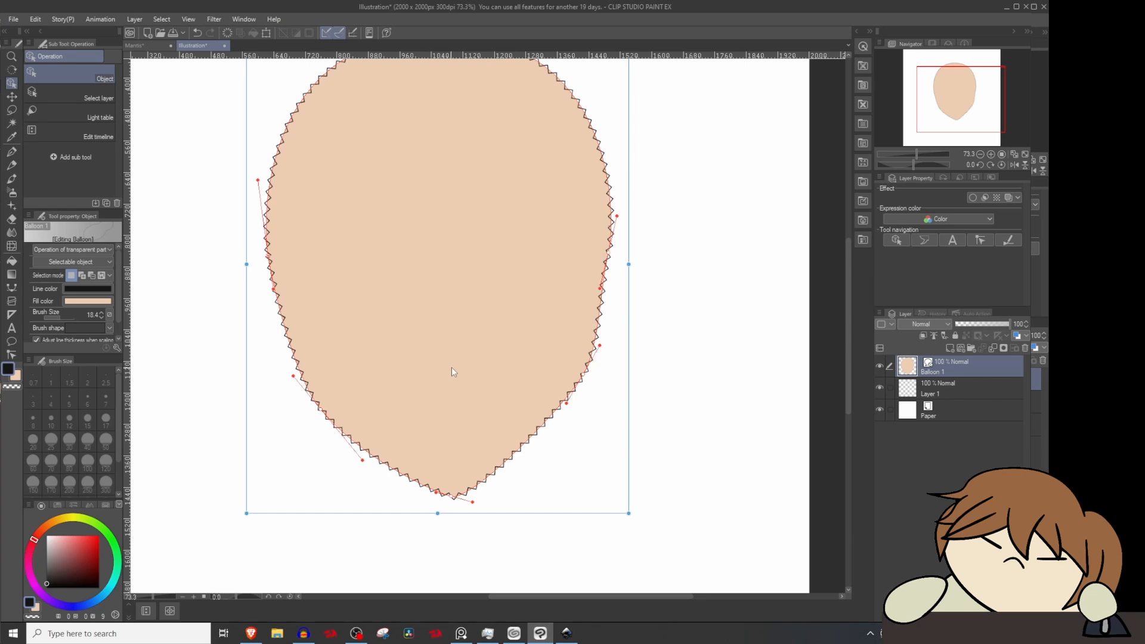
scroll(452, 367, down, 3)
scroll(496, 306, up, 2)
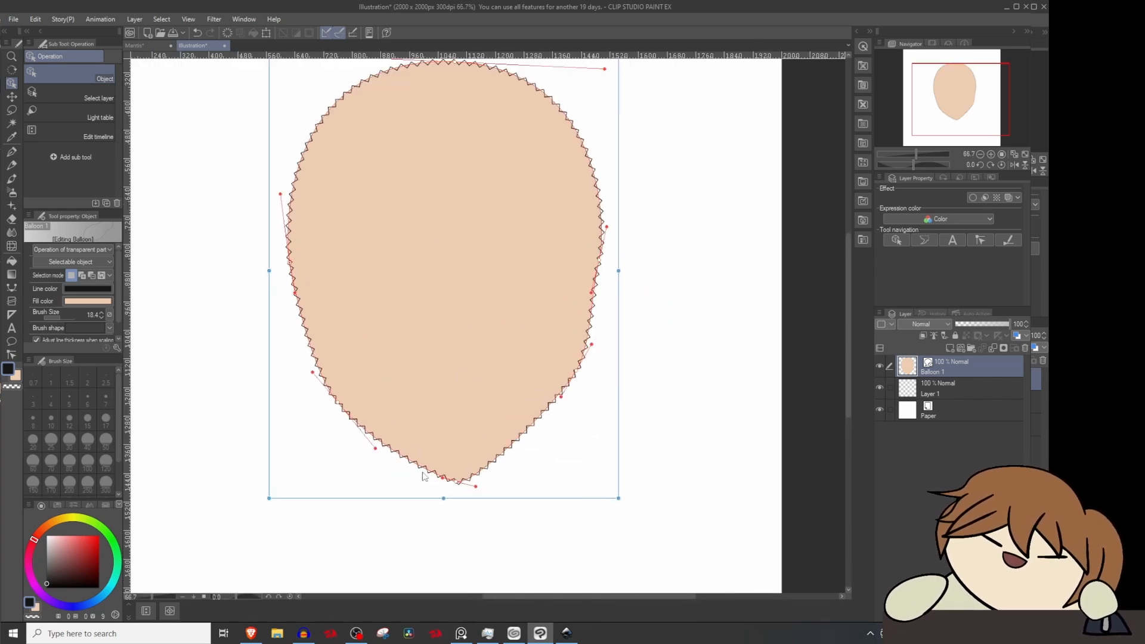
key(ctrl+z)
Step: Set the head outline's brush size to 6.5
drag(49, 317, 56, 317)
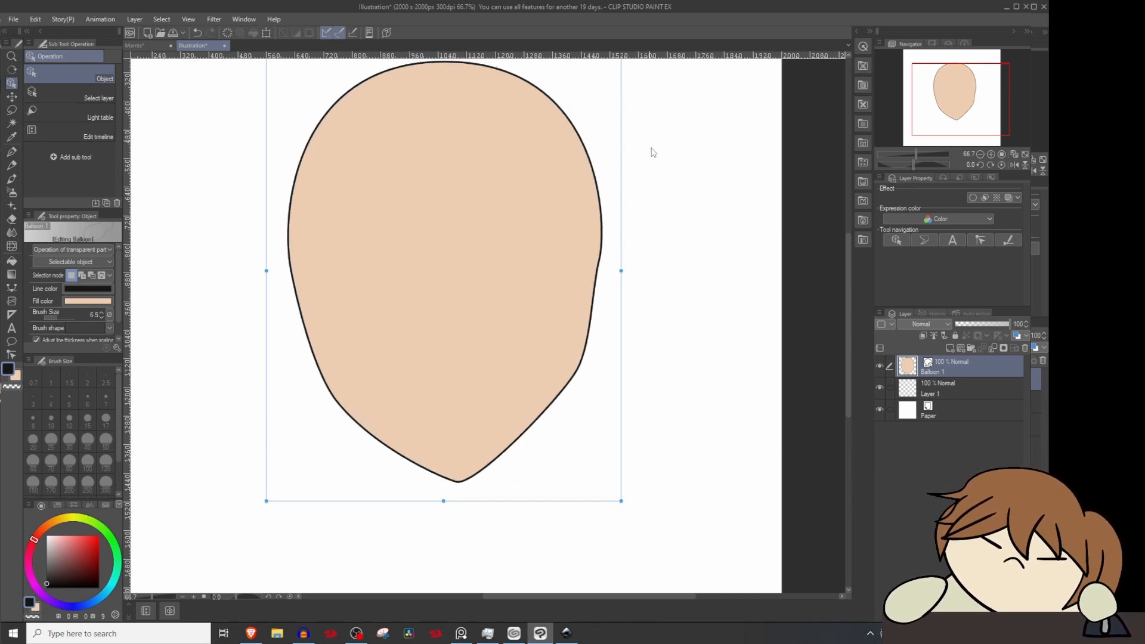
Step: Thicken the left and right sides of the head's outline using Adjust line width with Scale up width 1.10 and brush size 170
key(y)
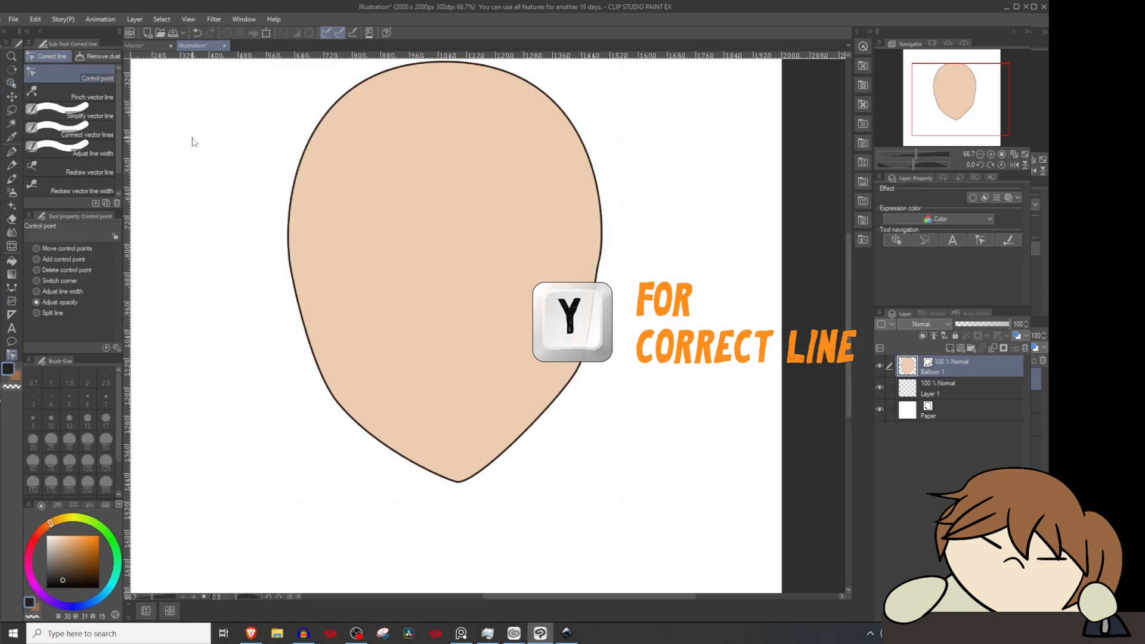
click(84, 152)
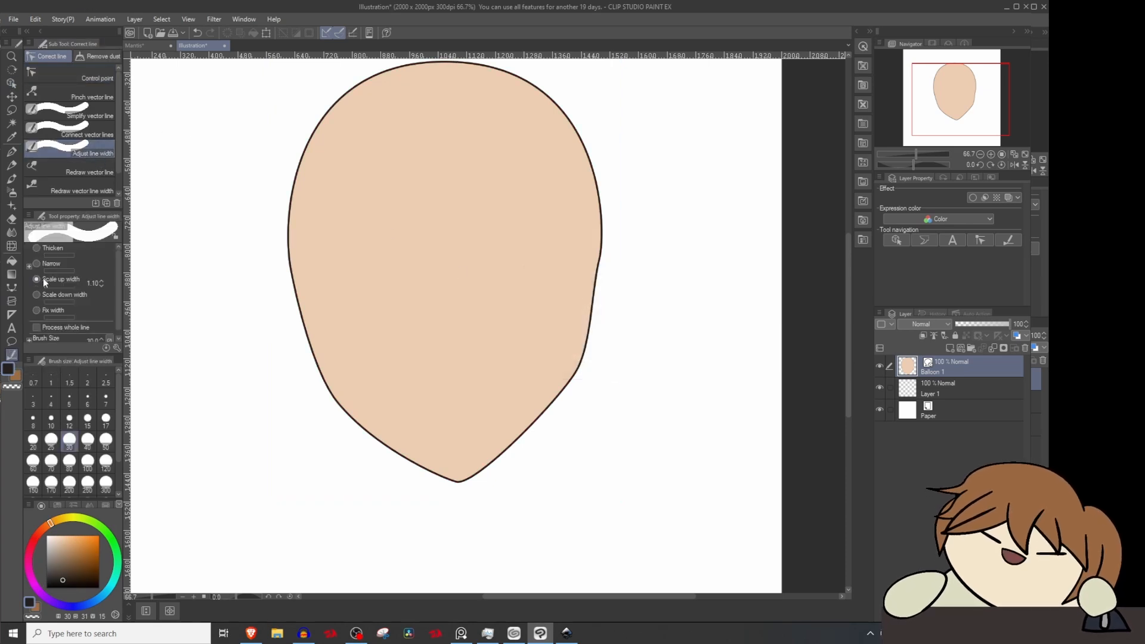
drag(331, 381, 303, 371)
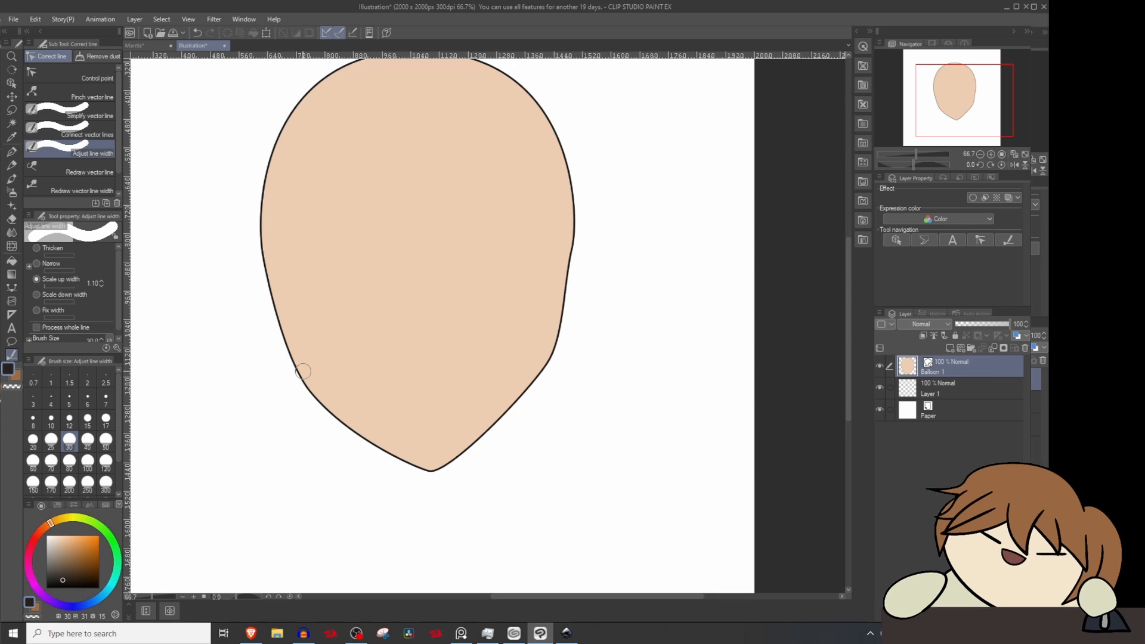
key(bracketright)
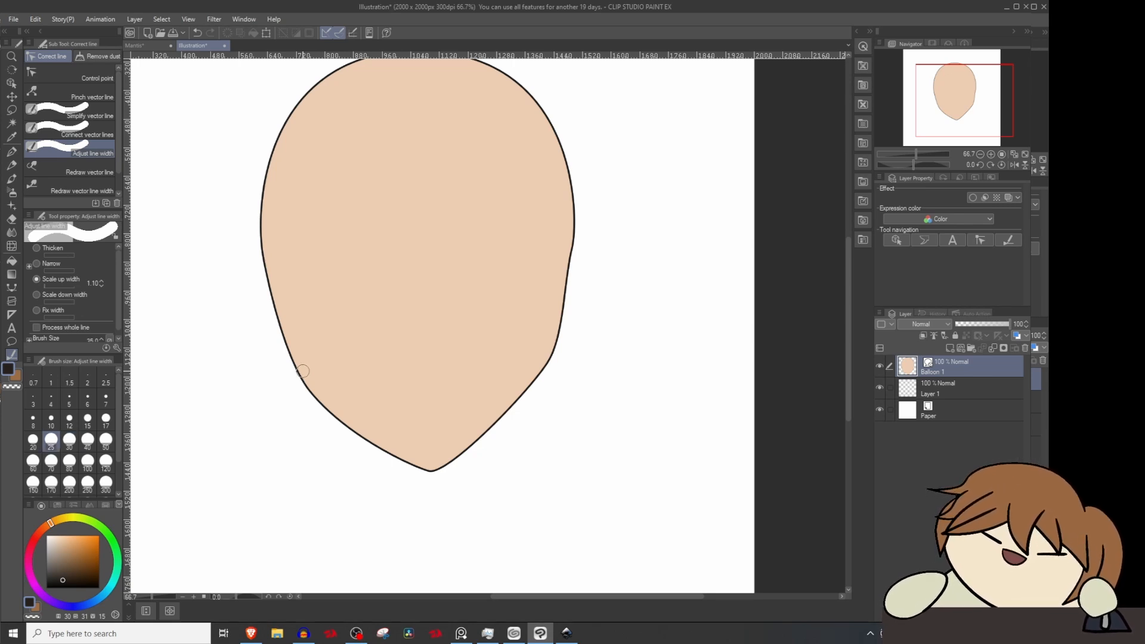
key(bracketright)
key(bracketright)
key(bracketright)
key(bracketright)
key(bracketright)
key(bracketright)
key(bracketright)
key(bracketright)
drag(256, 367, 251, 477)
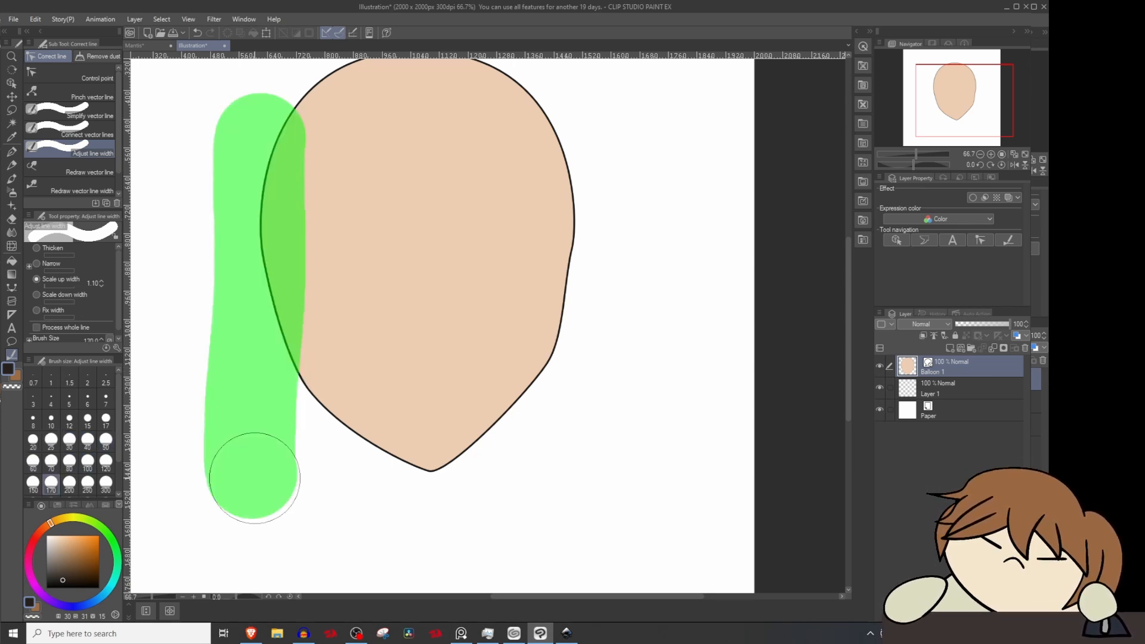
drag(274, 330, 268, 262)
mouse_move(558, 280)
mouse_down()
mouse_move(558, 362)
mouse_move(535, 311)
mouse_move(578, 202)
mouse_up()
Step: Thin the head's outline around the chin using Adjust line width with Scale down width
drag(450, 174, 438, 230)
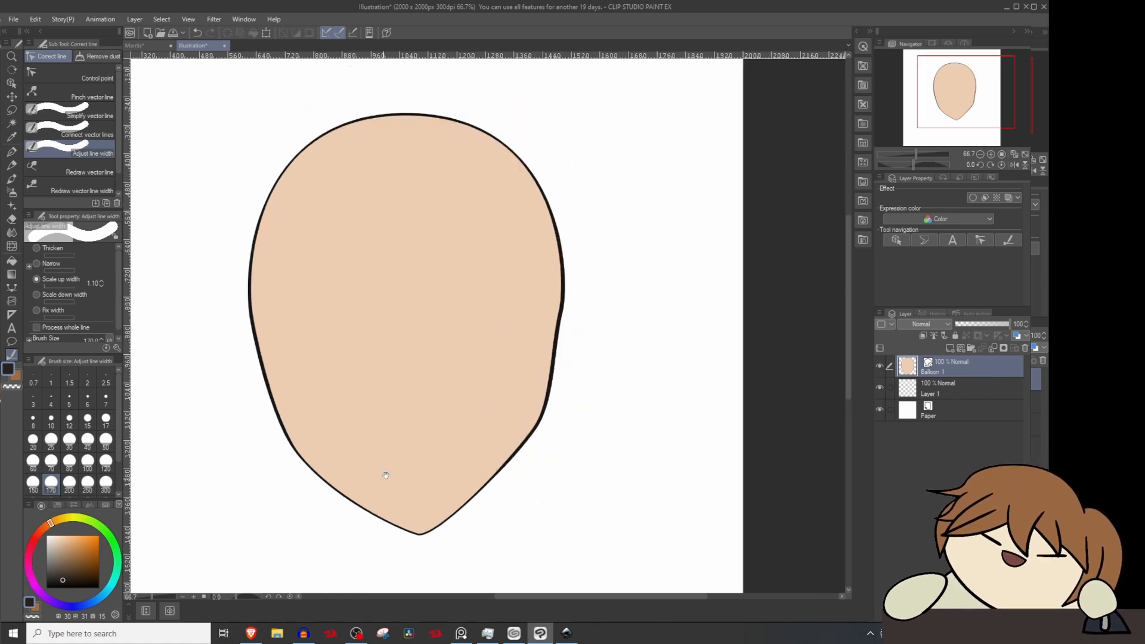
drag(385, 473, 403, 376)
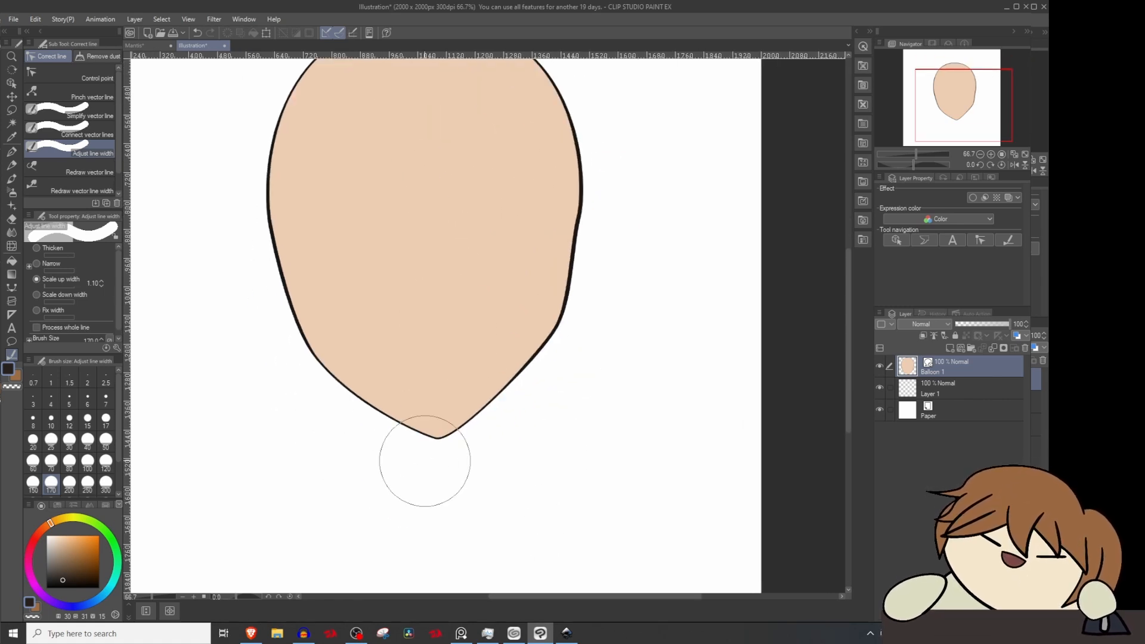
click(36, 295)
drag(445, 440, 411, 450)
drag(400, 220, 377, 260)
Step: Move the head balloon slightly up and to the left on the canvas with the Object tool
key(o)
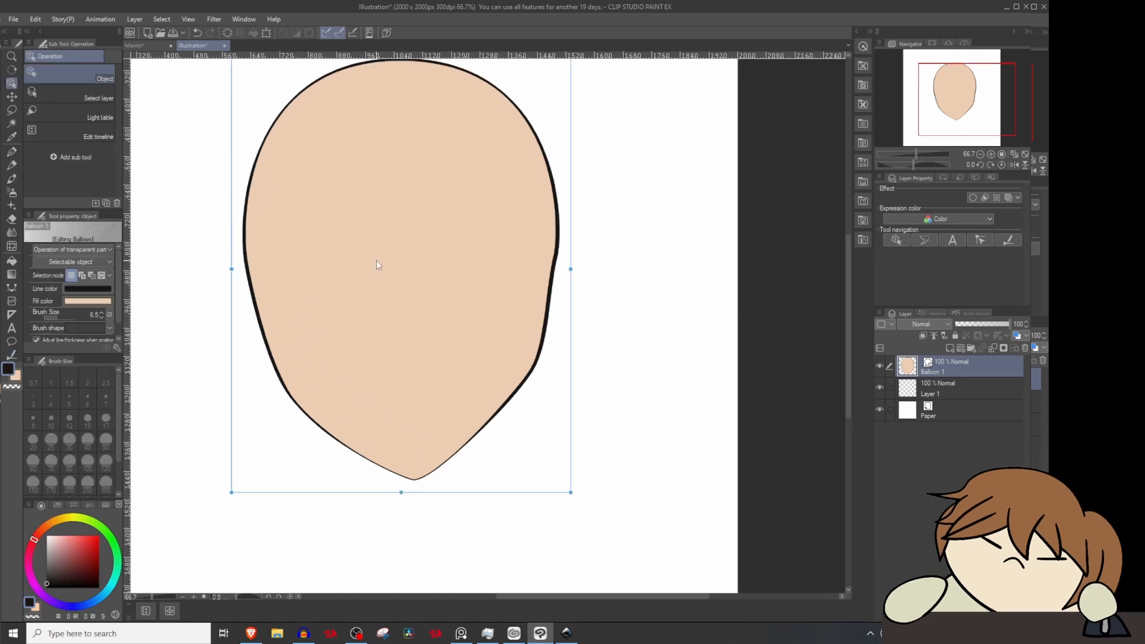
scroll(377, 260, down, 2)
scroll(378, 265, down, 1)
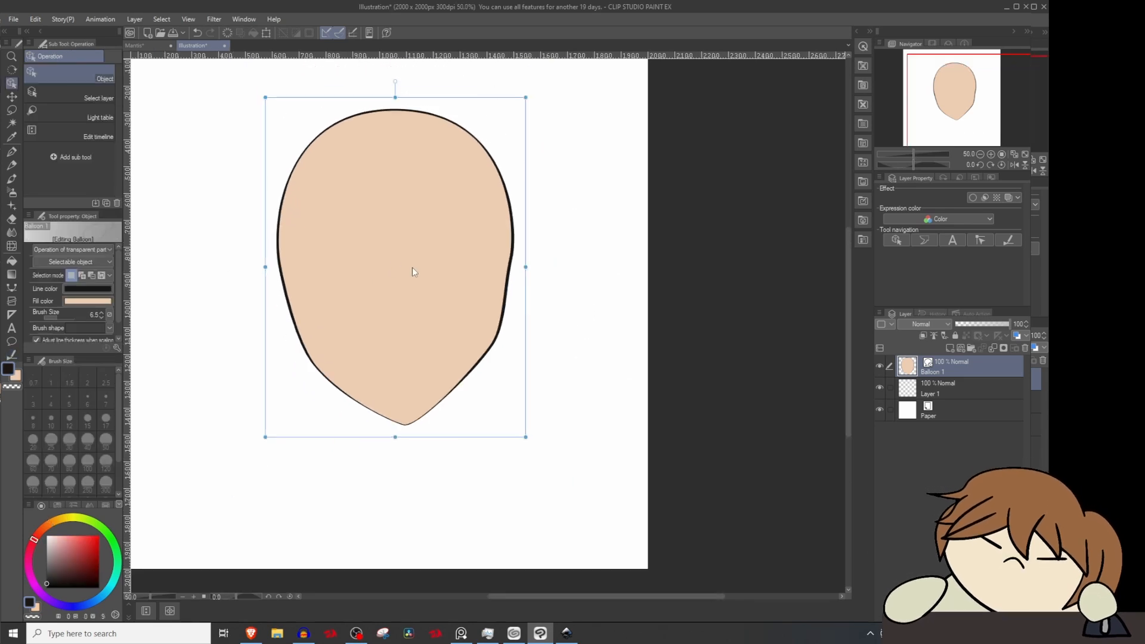
drag(442, 309, 406, 261)
scroll(411, 202, up, 1)
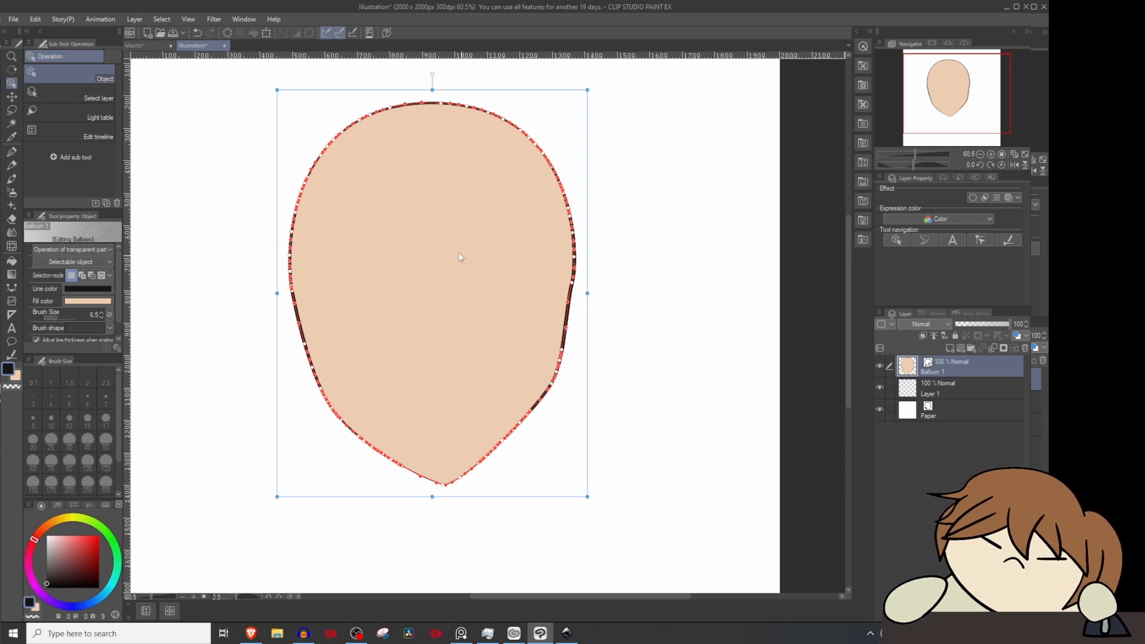
Step: Try pulling single control points outward on the head's upper-right edge and shifting the whole shape, and undo these changes
drag(570, 211, 606, 168)
drag(388, 188, 546, 108)
drag(534, 171, 390, 219)
key(ctrl+z)
key(ctrl+z)
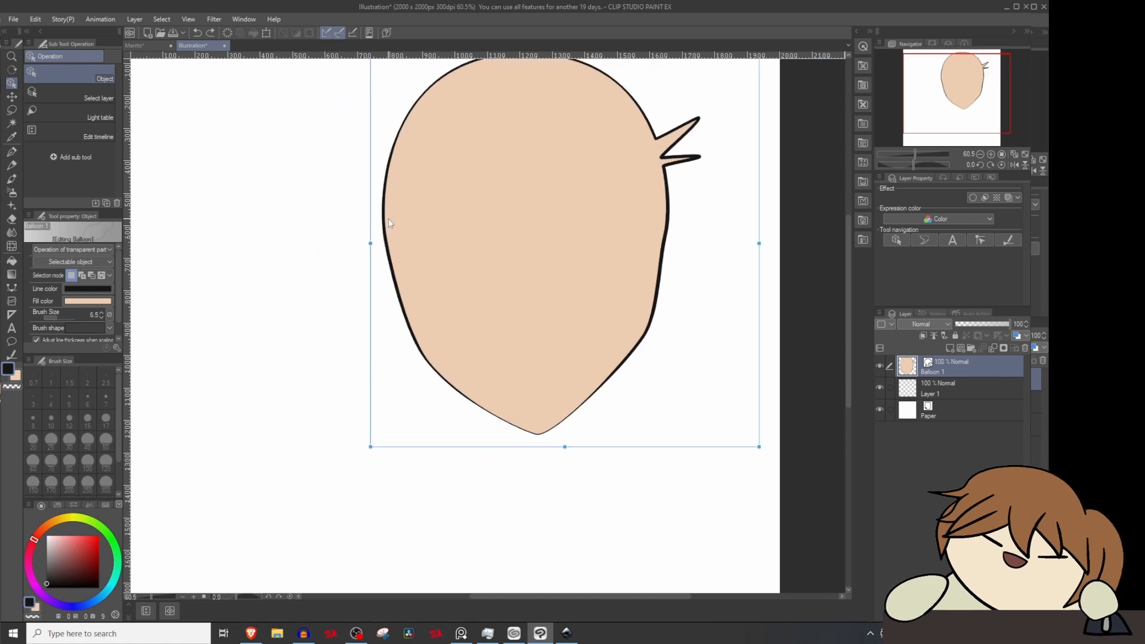
Step: Examine the Edit line options in the detailed settings of the Simplify vector line tool
key(ctrl+y)
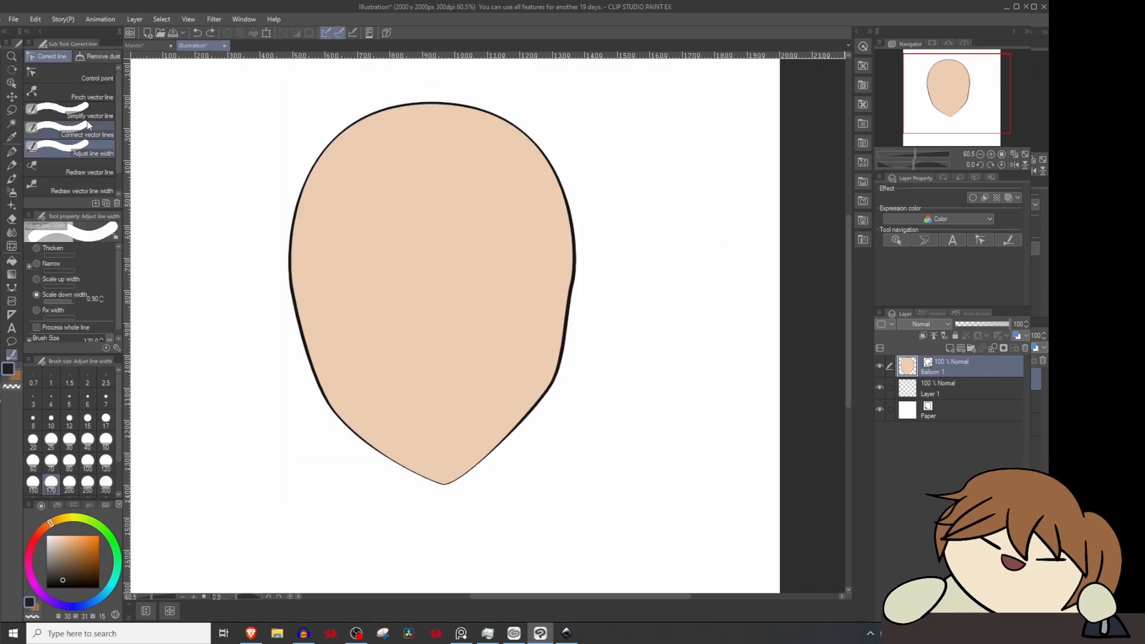
click(79, 118)
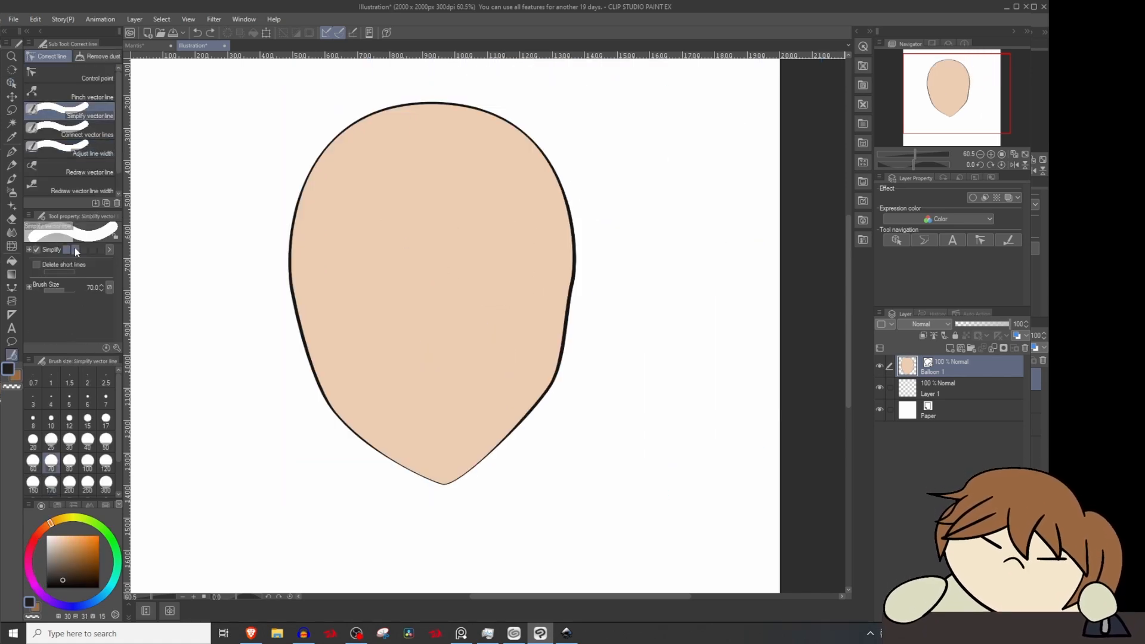
click(117, 349)
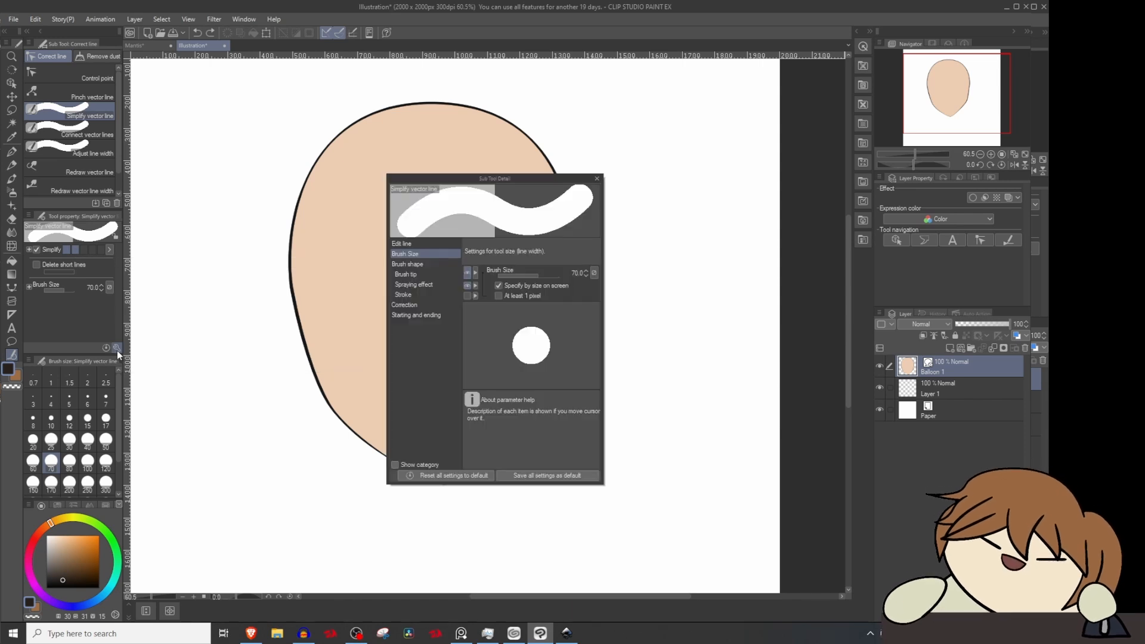
click(414, 243)
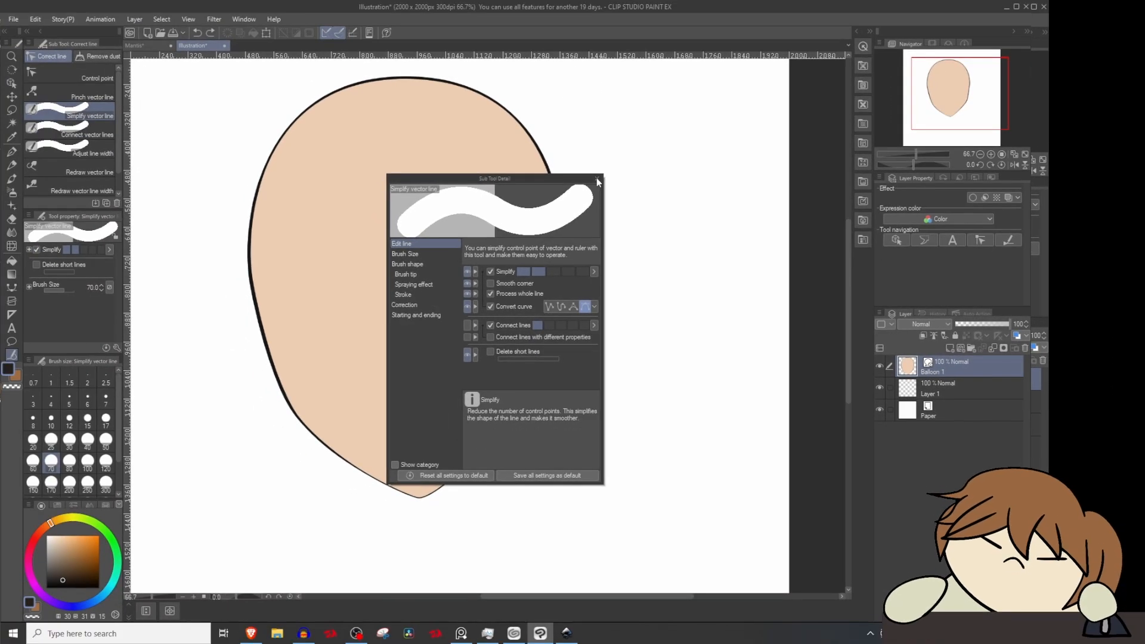
click(597, 179)
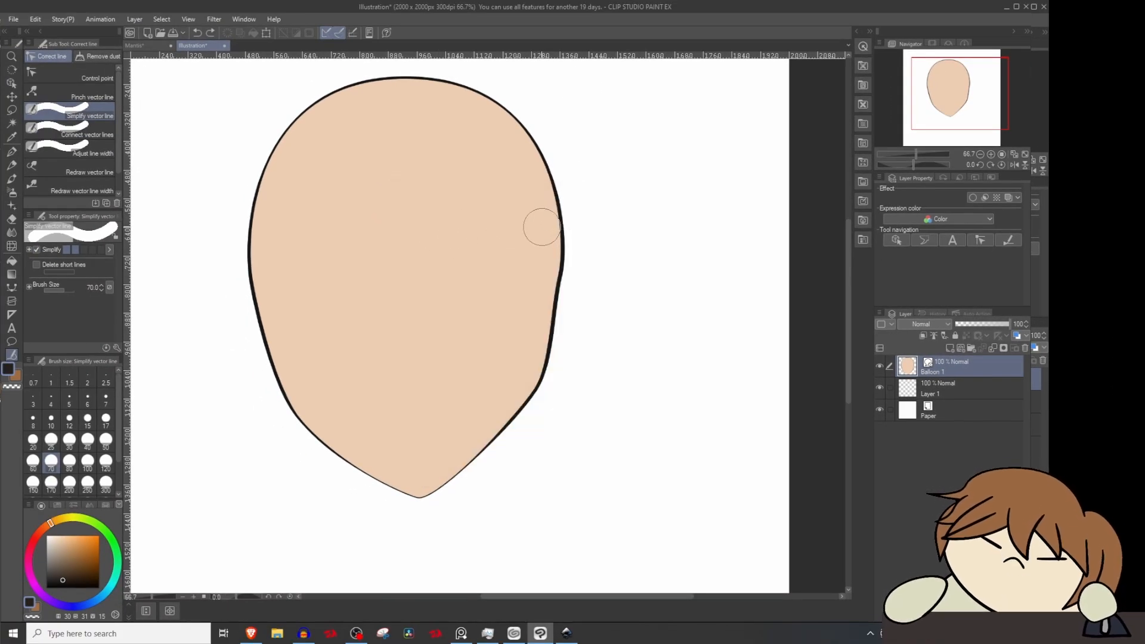
Step: Simplify the head's whole outline with Simplify vector line and check the reduced control points with the Object tool
key(o)
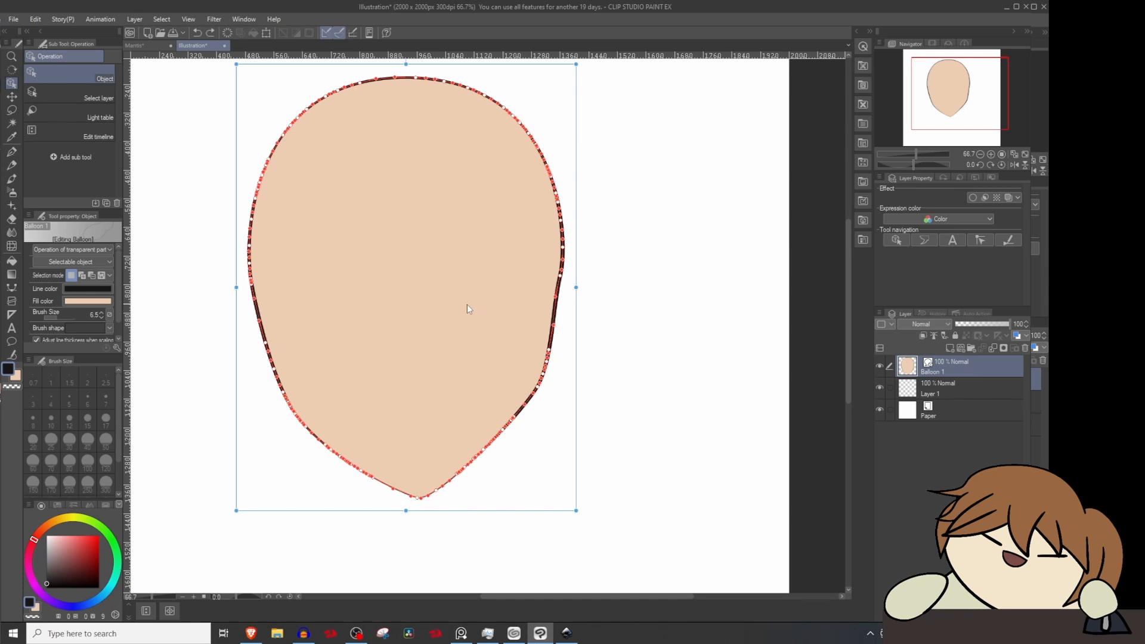
key(y)
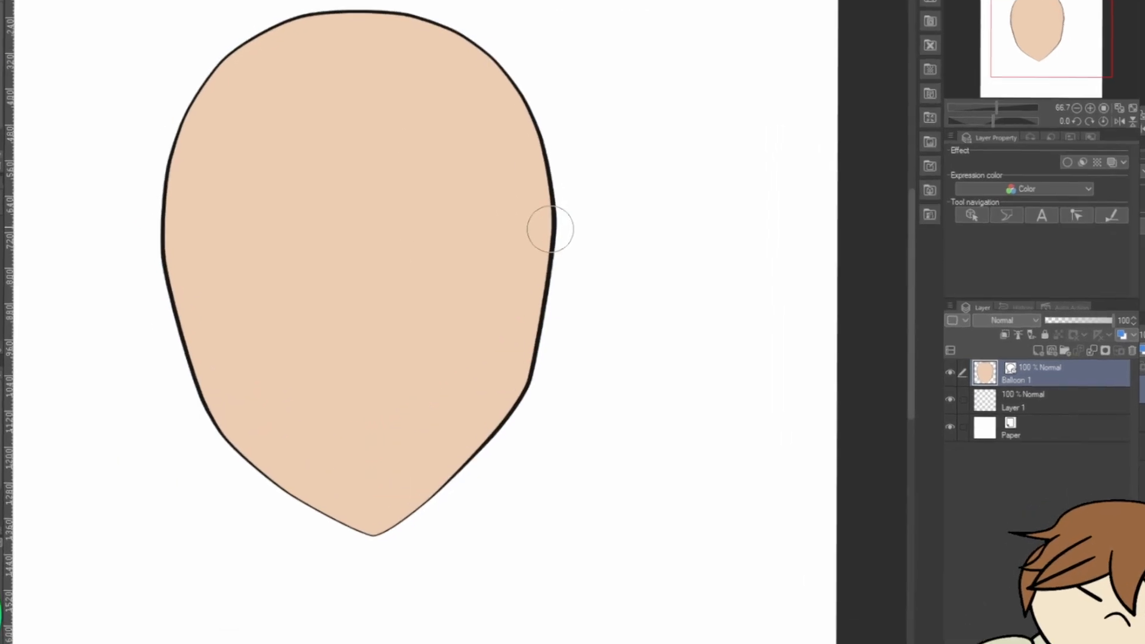
key(o)
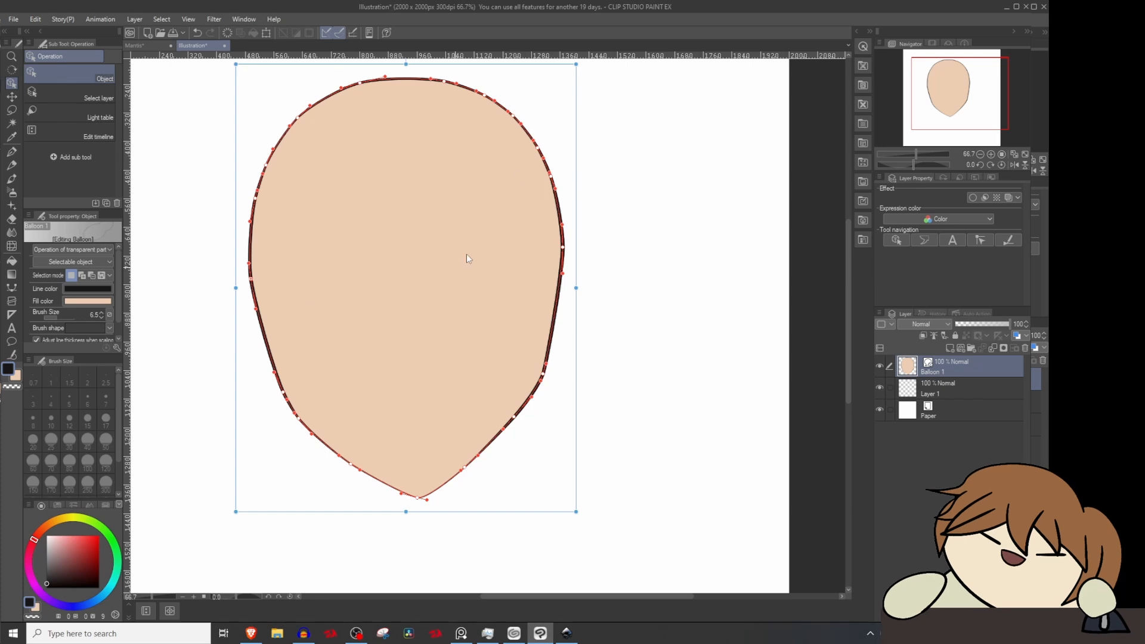
key(y)
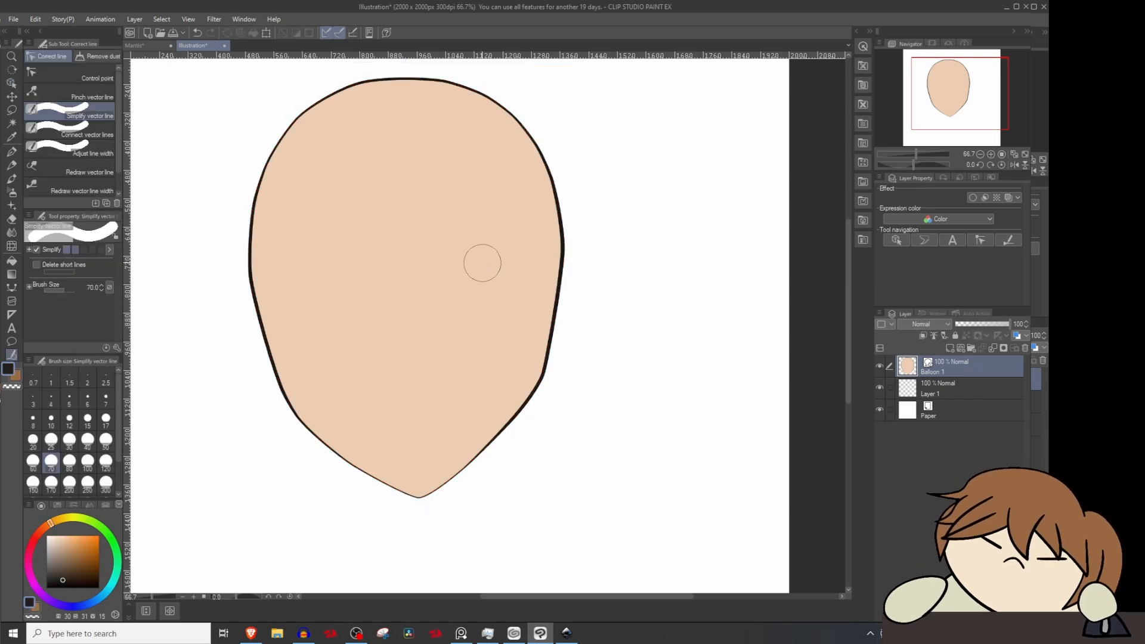
key(o)
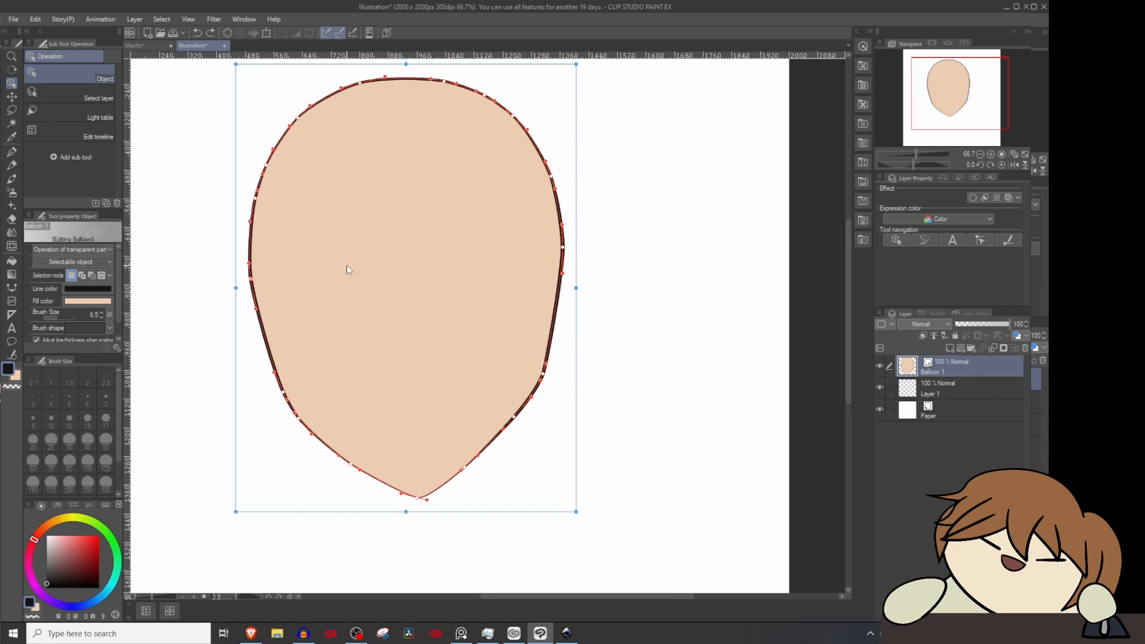
Step: Delete the control points along the head's upper-left and upper-right edges, keeping only one point at the top of the skull
right_click(307, 124)
key(v)
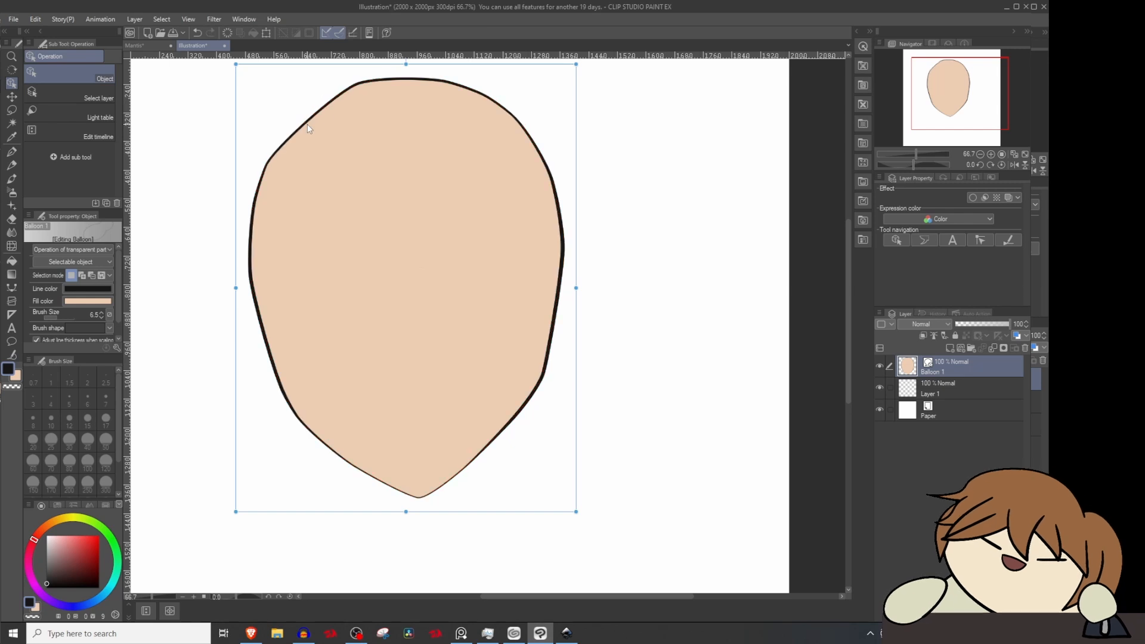
click(512, 116)
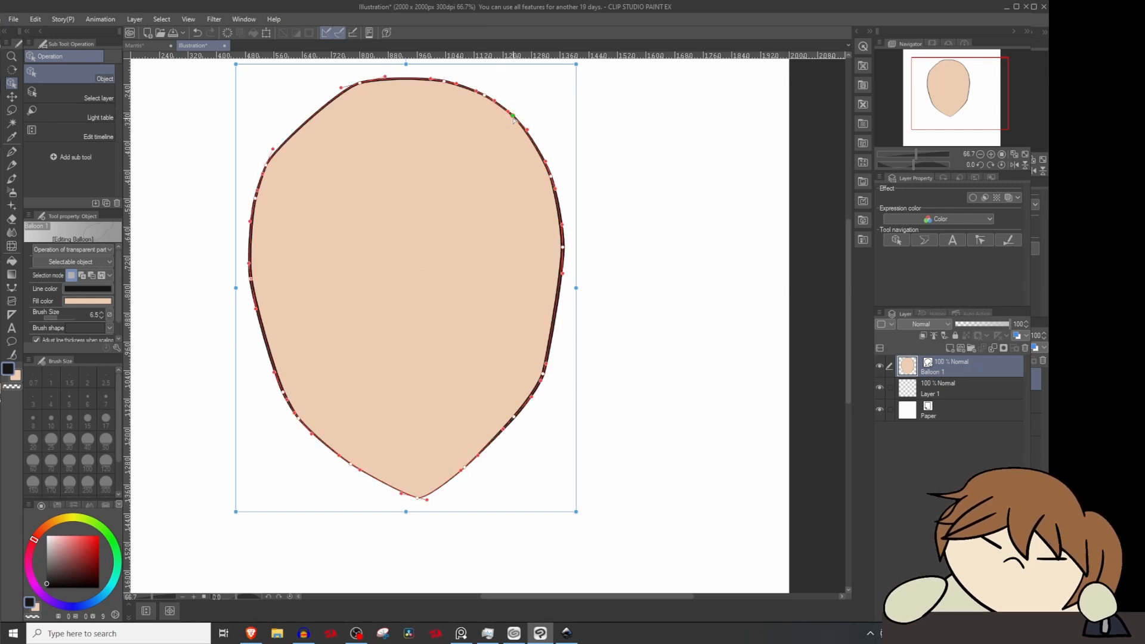
right_click(512, 118)
click(549, 135)
click(550, 177)
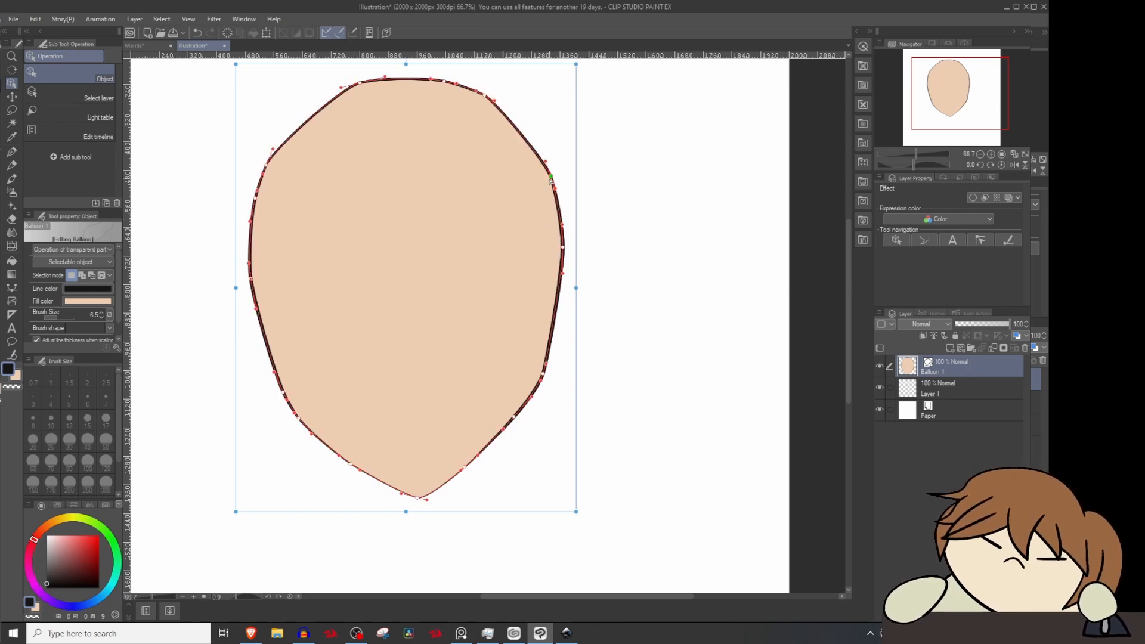
right_click(551, 177)
key(v)
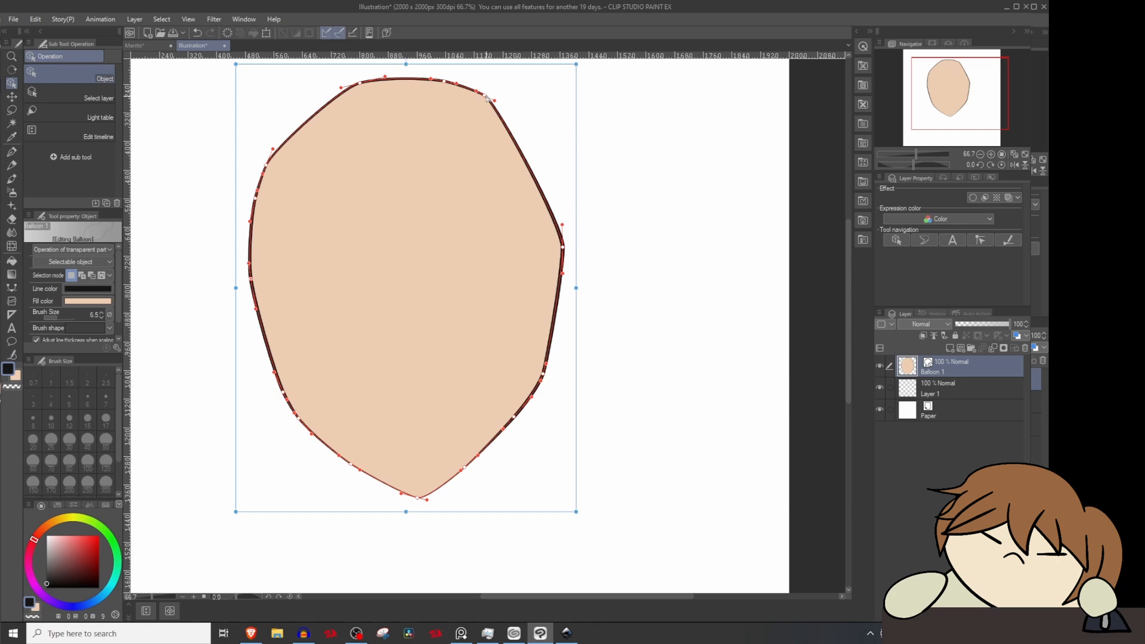
right_click(485, 96)
key(v)
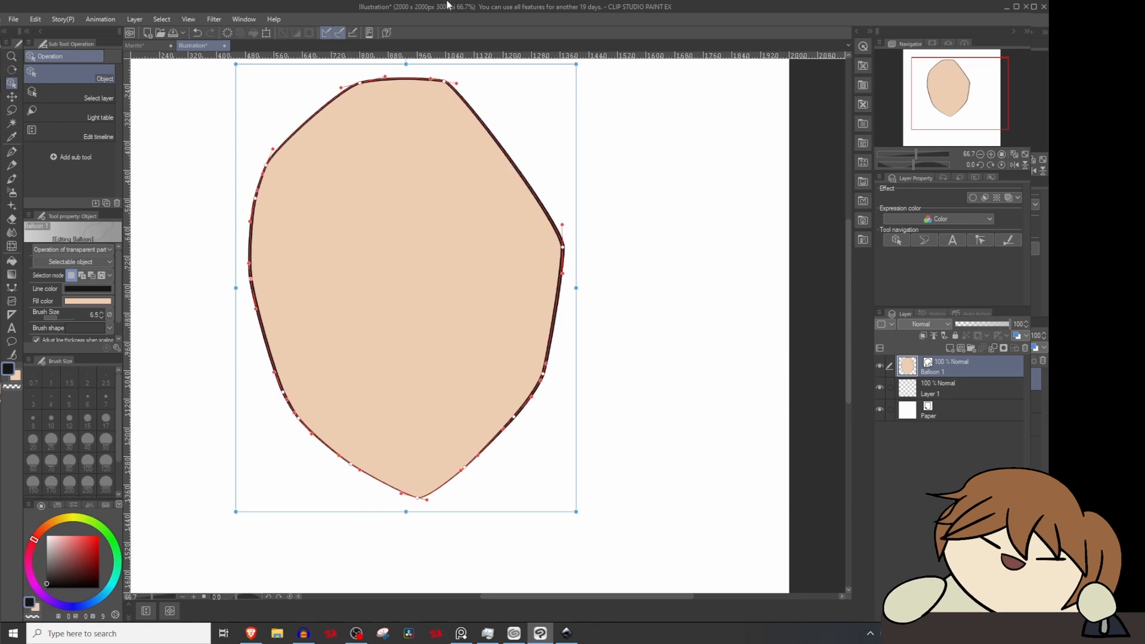
right_click(444, 82)
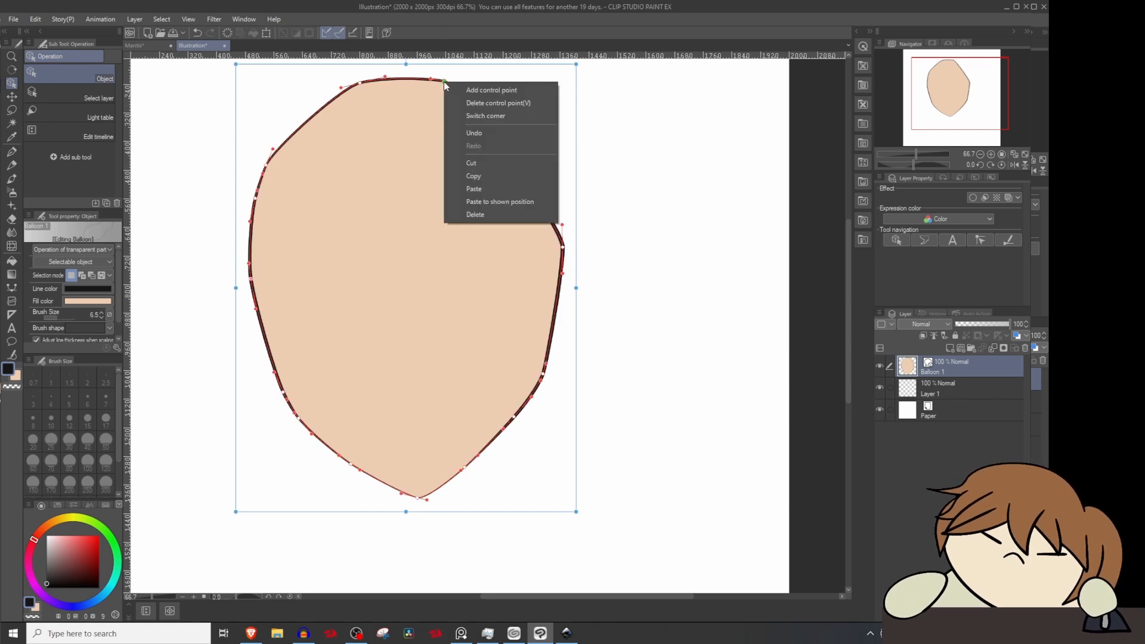
key(v)
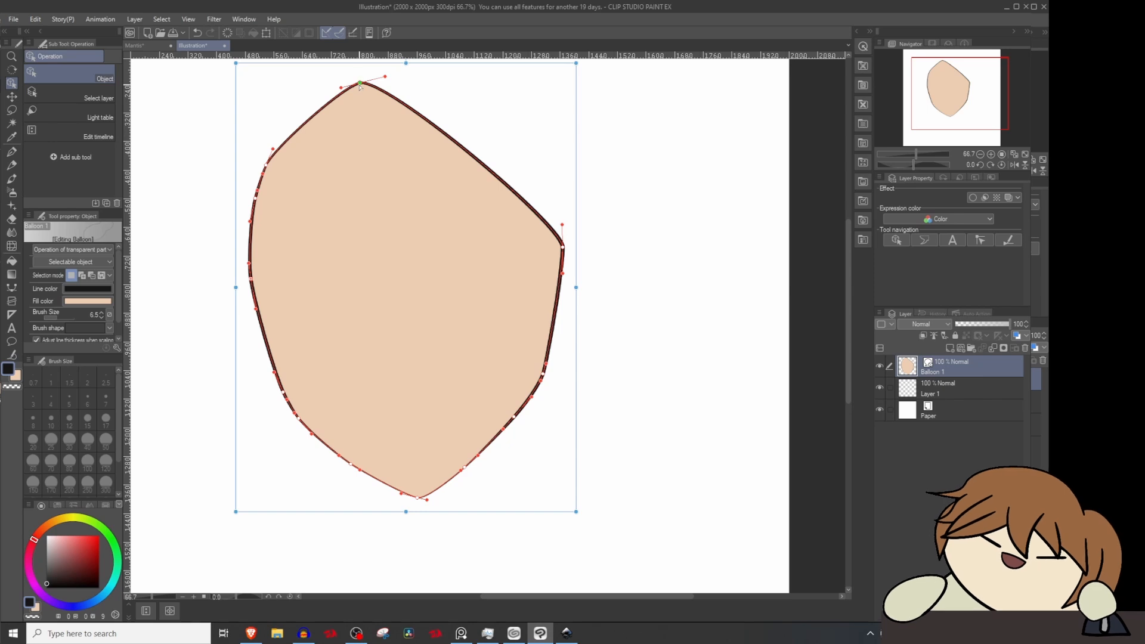
Step: Move the remaining top control point to the middle of the head and stretch both its handles horizontally to round the skull
drag(359, 84, 417, 73)
drag(417, 133, 404, 206)
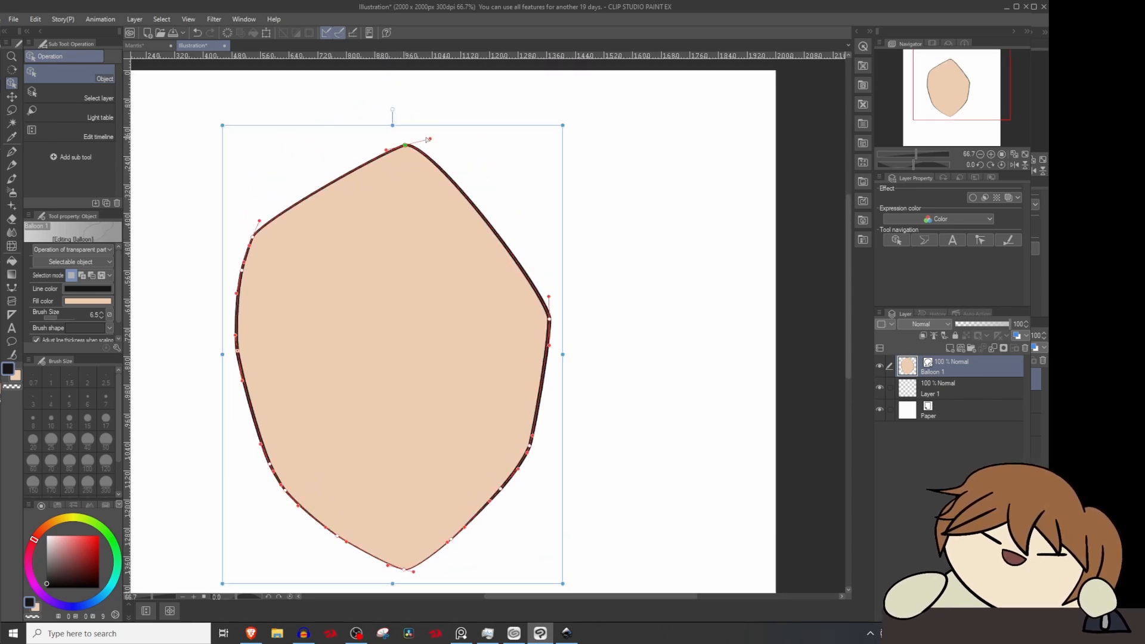
drag(428, 140, 539, 147)
drag(386, 147, 294, 145)
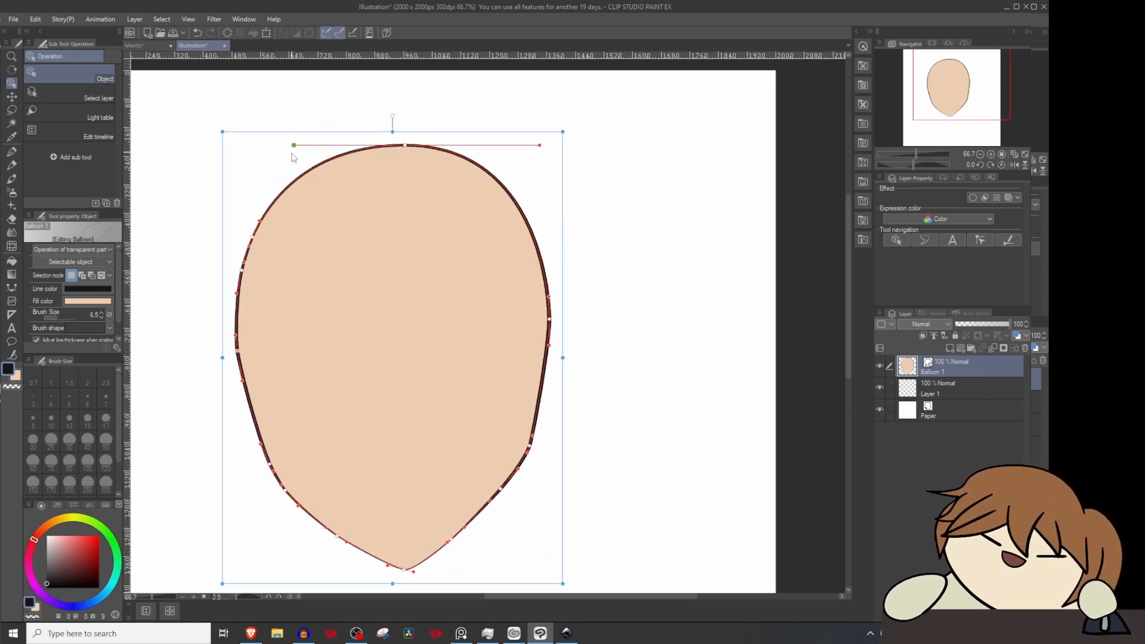
Step: Remove the control points on the head's left side above the jaw corner and lengthen the neighbouring handles into one smooth curve
right_click(253, 237)
click(322, 261)
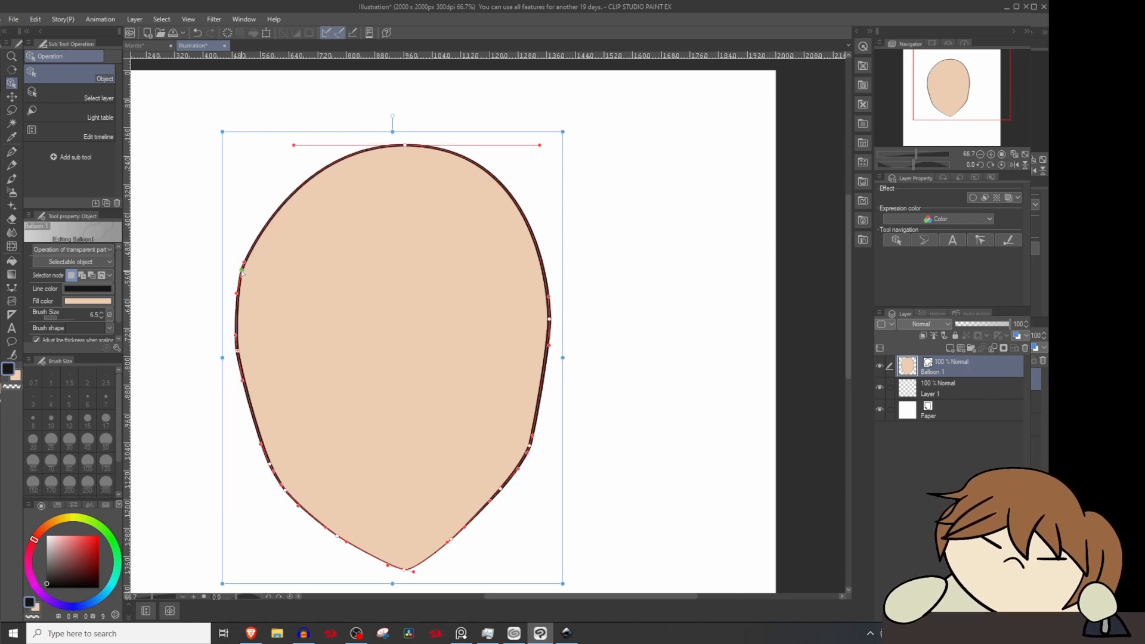
right_click(280, 252)
click(322, 275)
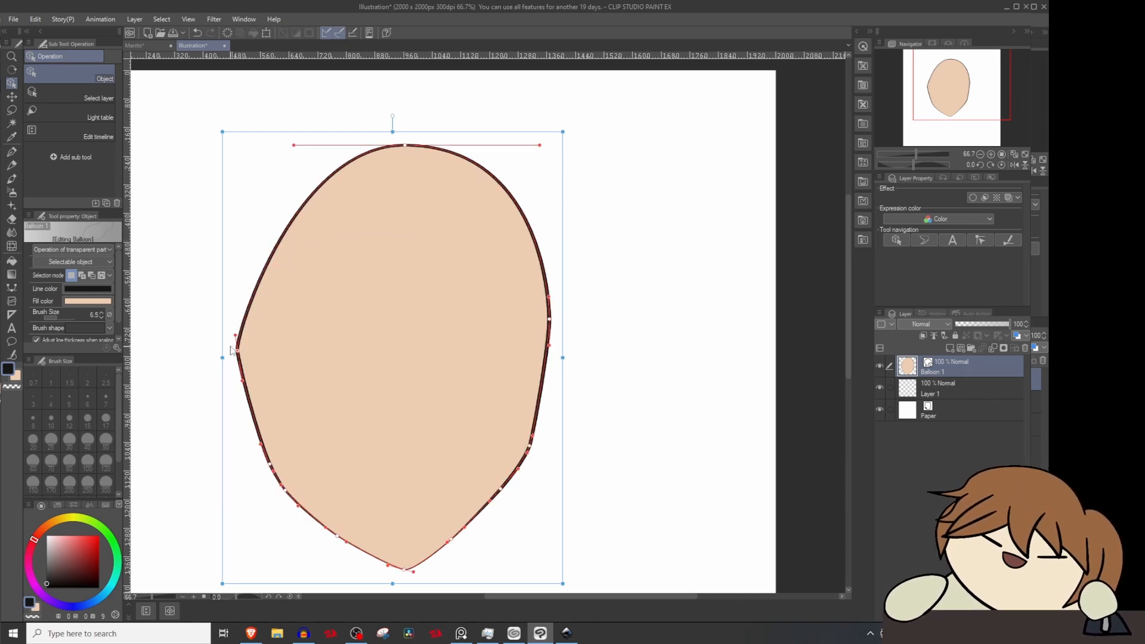
drag(236, 350, 219, 202)
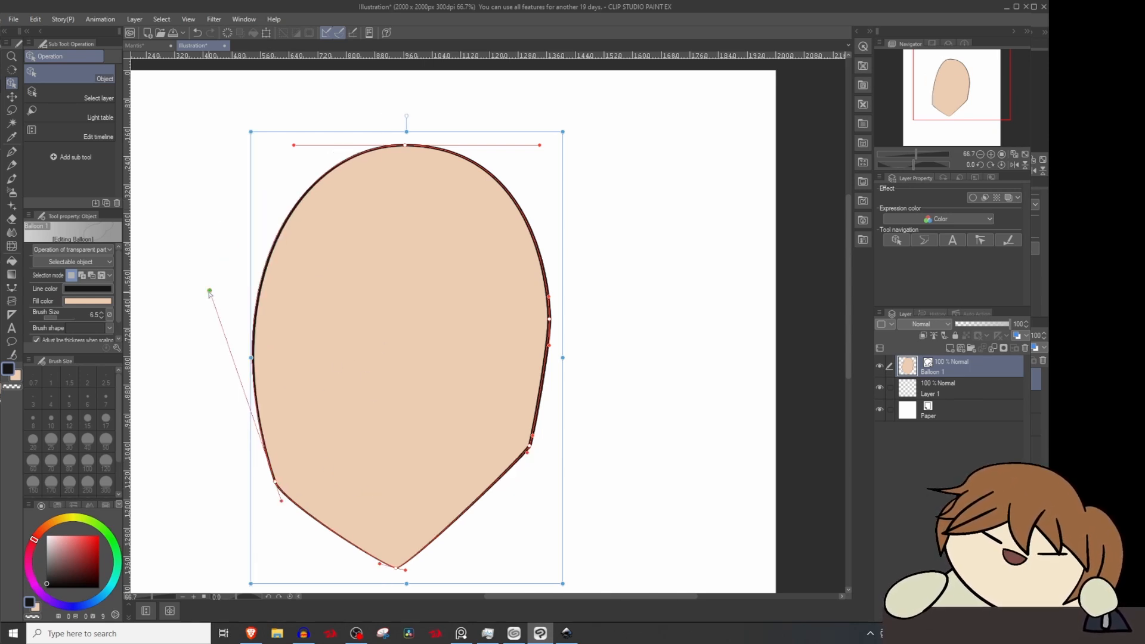
drag(210, 291, 209, 286)
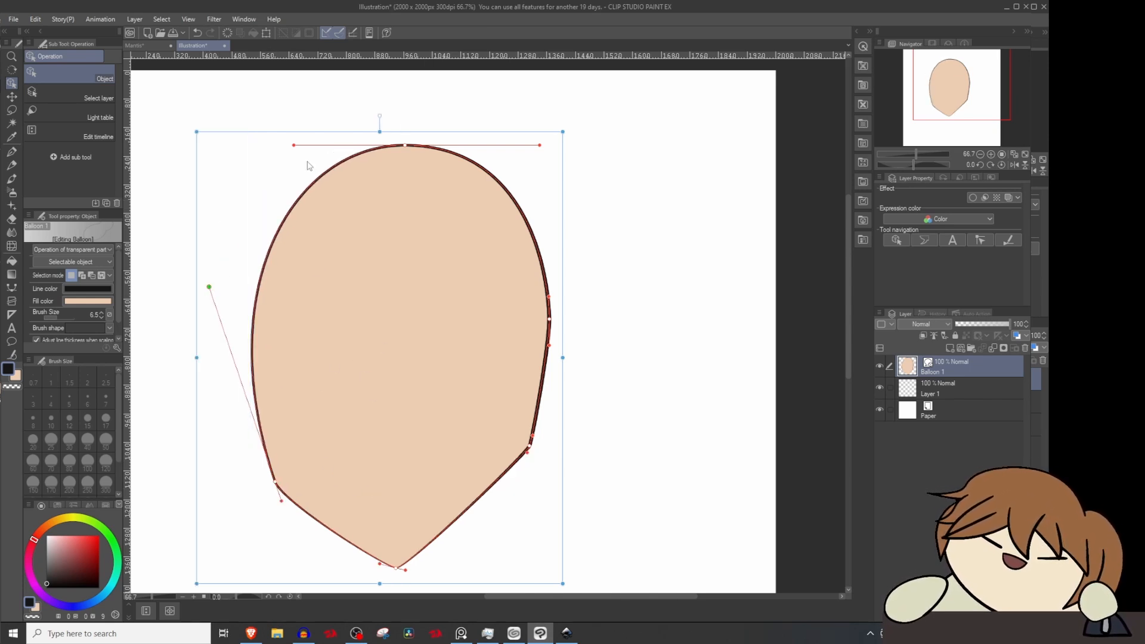
drag(294, 145, 229, 143)
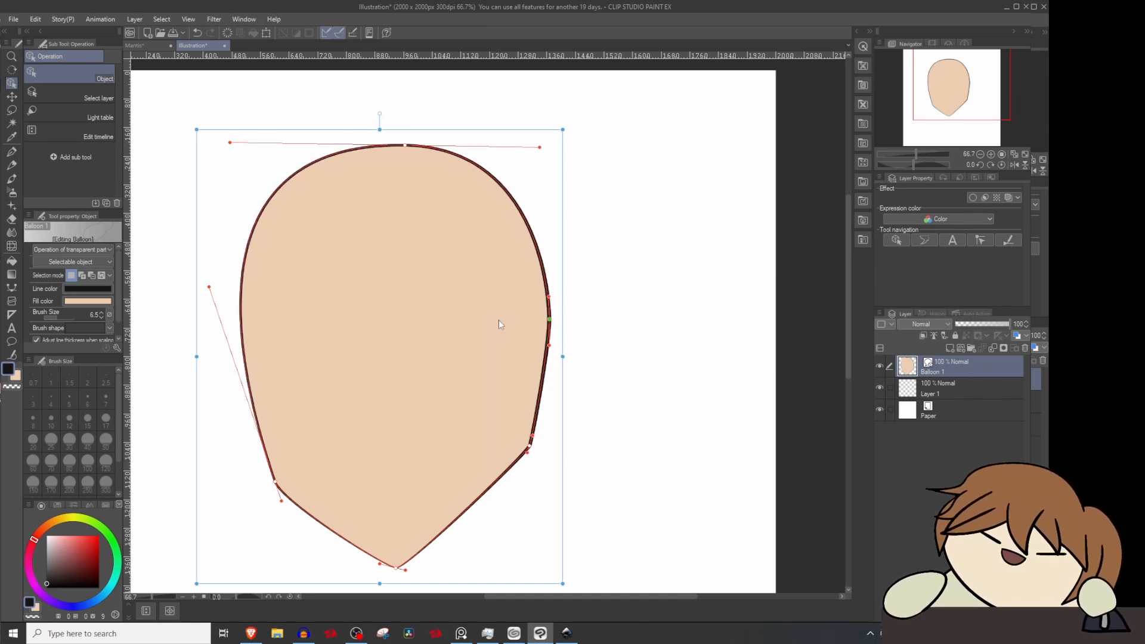
Step: Delete the control point on the head's right side, shift the right jaw corner outward and extend the handles to match the left side
key(Delete)
drag(533, 436, 568, 241)
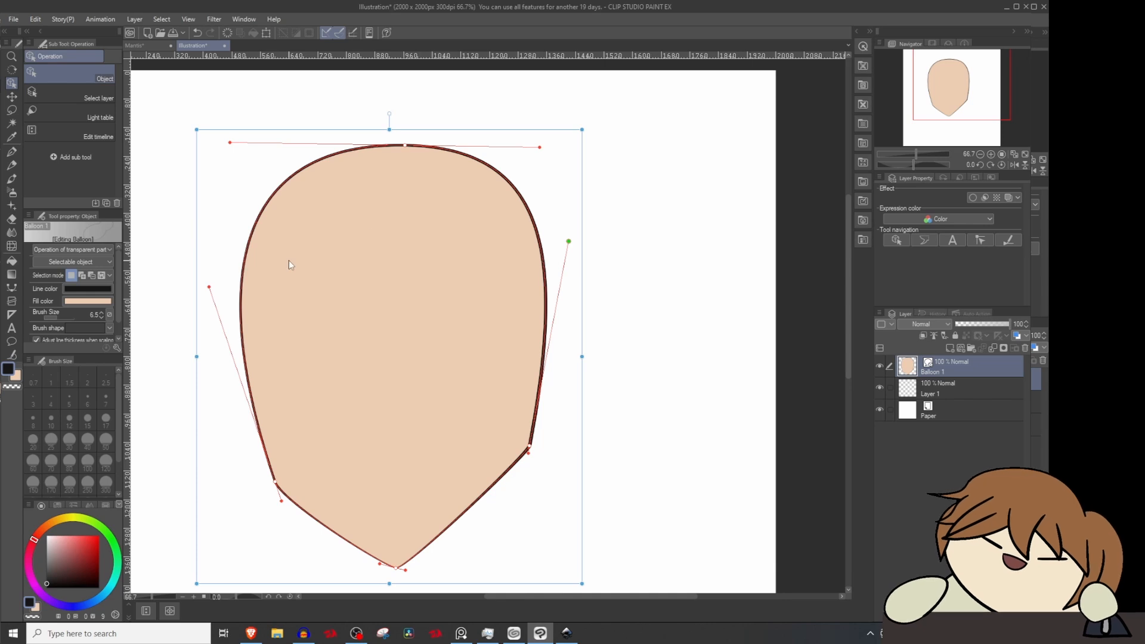
drag(530, 447, 544, 461)
drag(586, 255, 599, 232)
drag(538, 149, 545, 137)
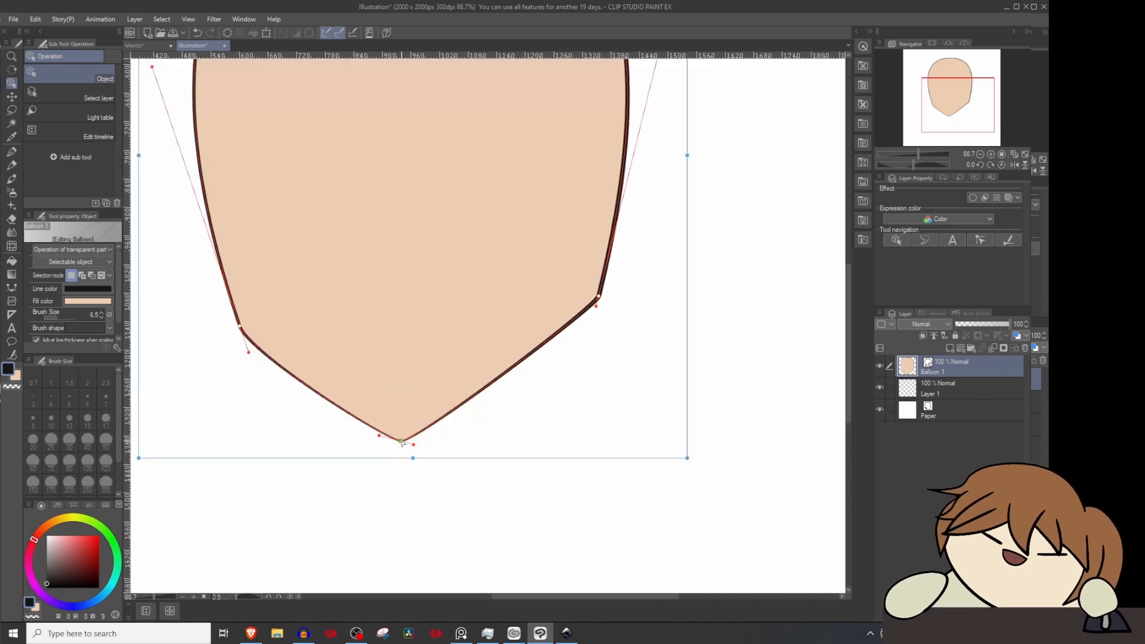
Step: Fade the outline at the chin's control point with the Control point tool's Adjust opacity mode and restore its opacity
key(y)
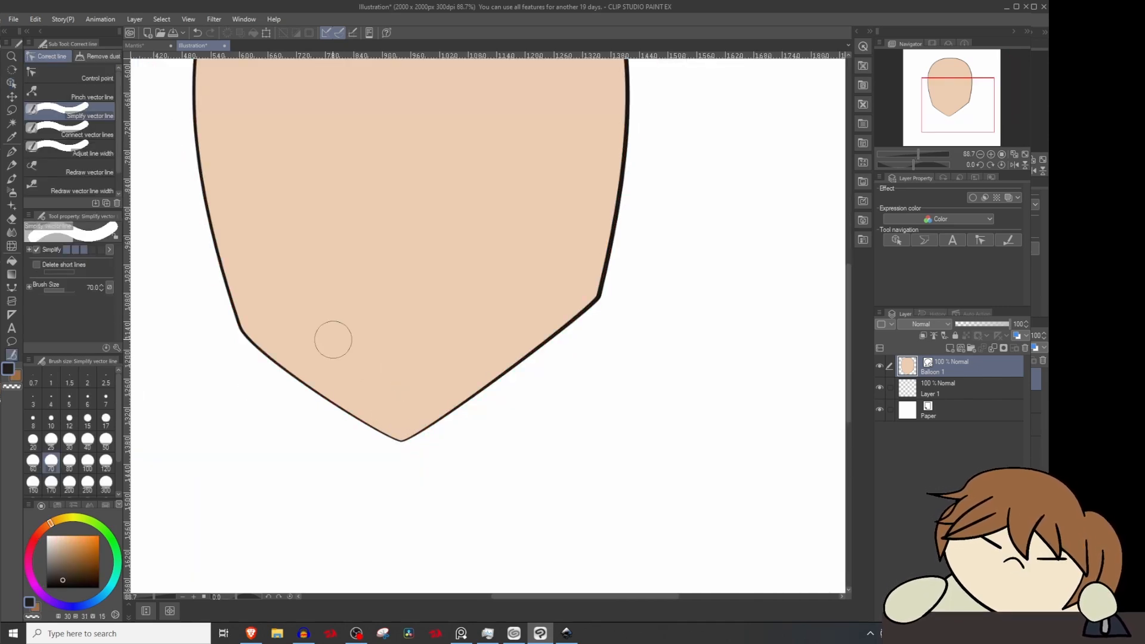
click(84, 76)
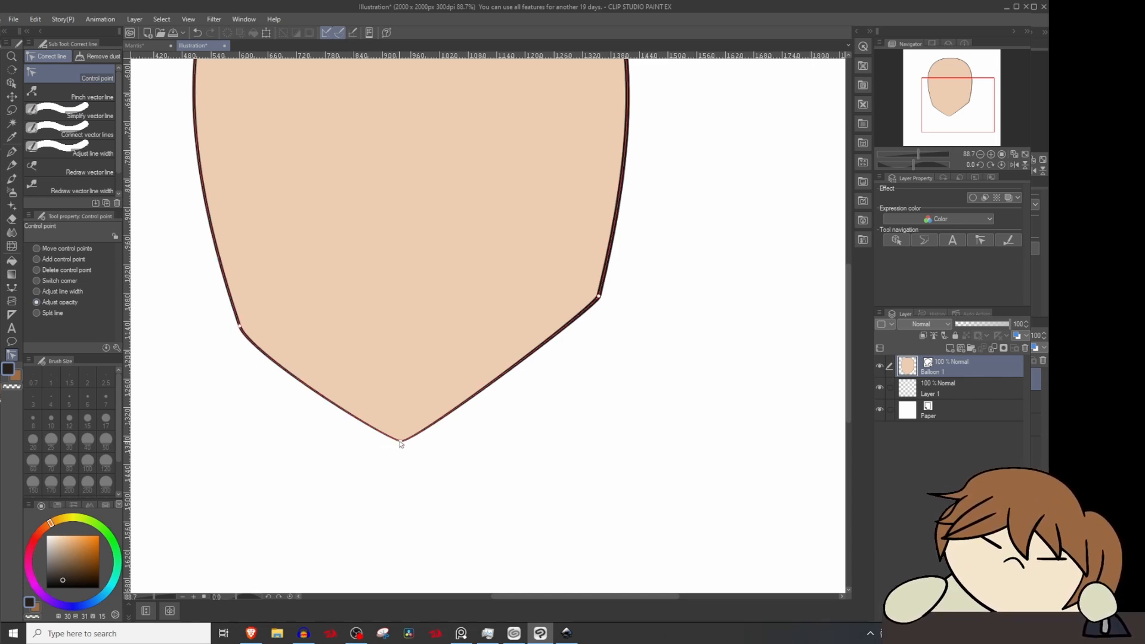
scroll(401, 443, up, 2)
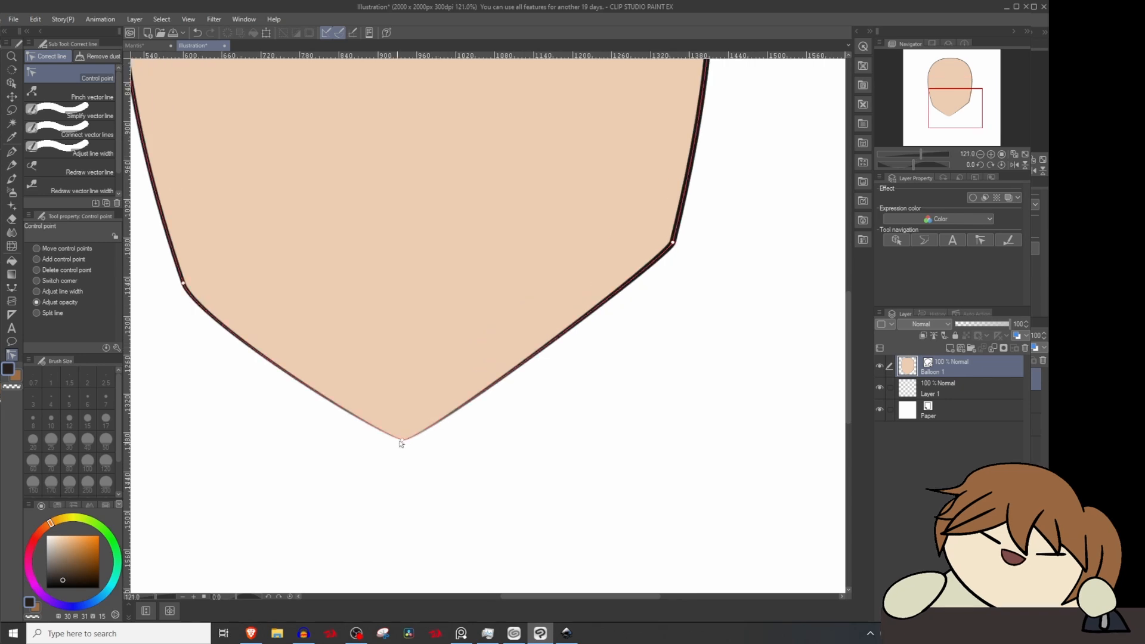
scroll(406, 448, up, 2)
scroll(371, 439, down, 4)
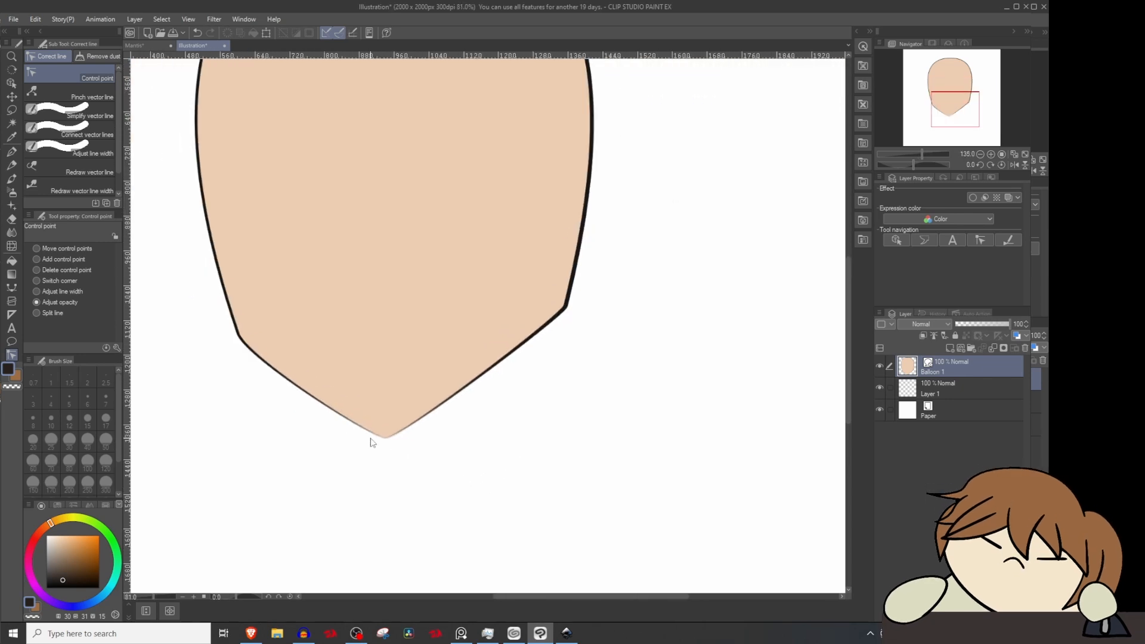
scroll(370, 442, down, 2)
scroll(376, 435, up, 4)
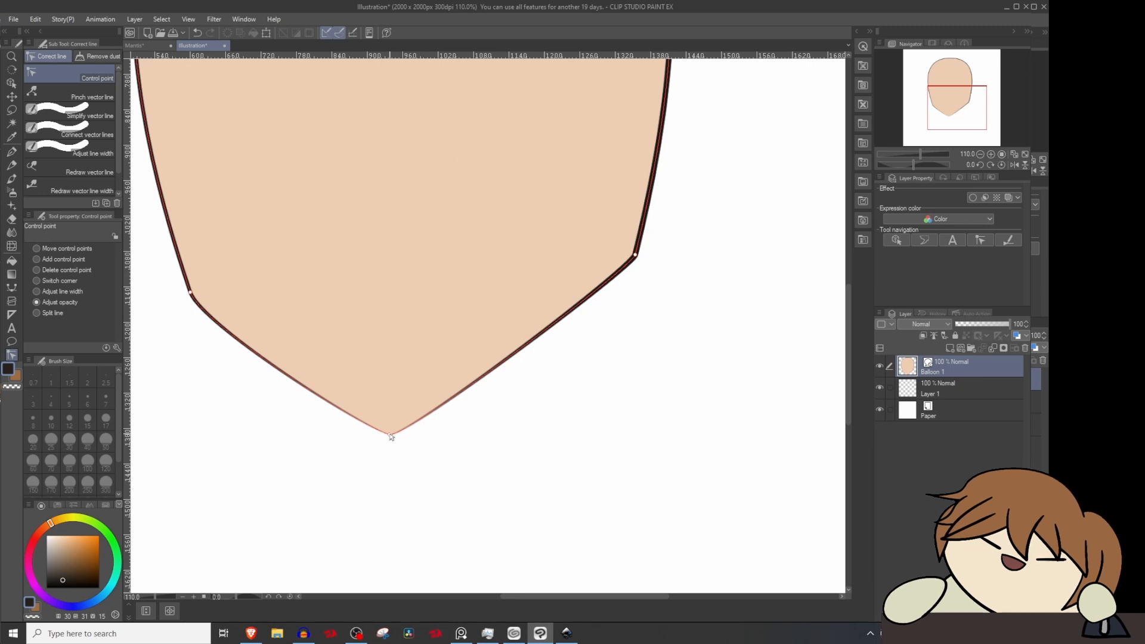
drag(390, 434, 689, 439)
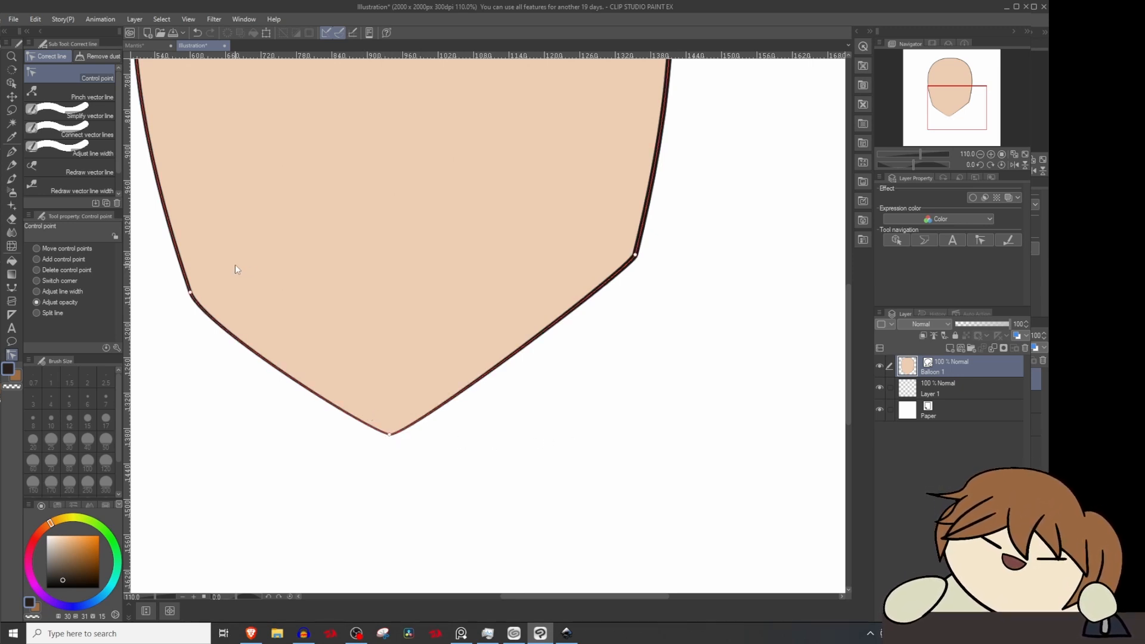
Step: Shift the chin's control point slightly downward using the Move control points mode
click(46, 249)
drag(391, 434, 401, 418)
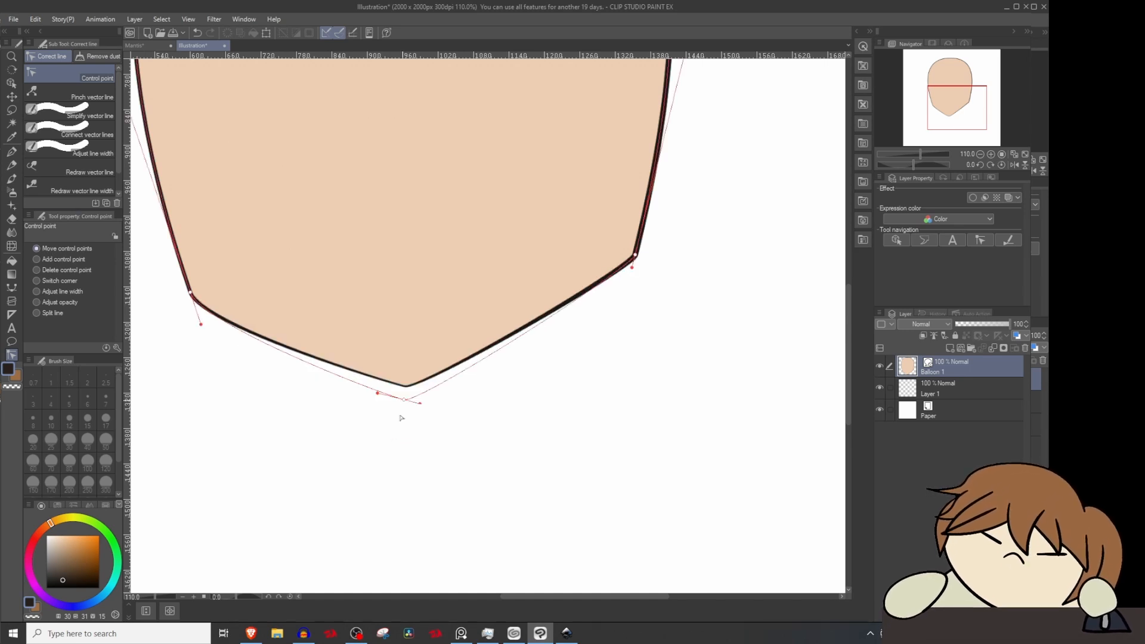
key(ctrl+z)
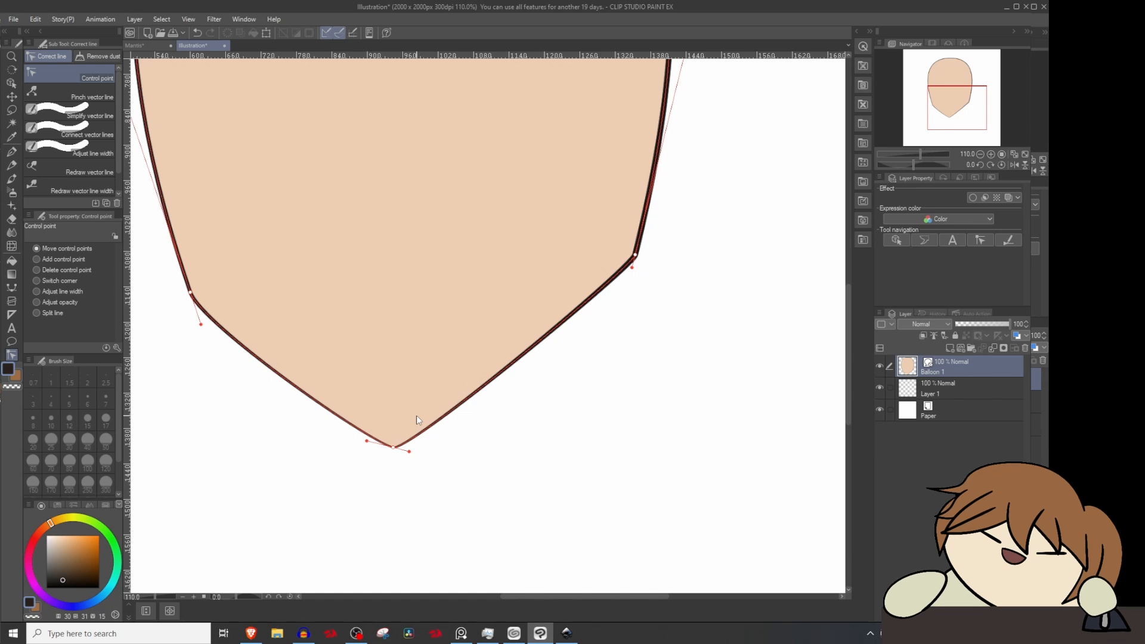
Step: Try bending the head's left edge with the Pinch vector line tool
scroll(416, 415, down, 5)
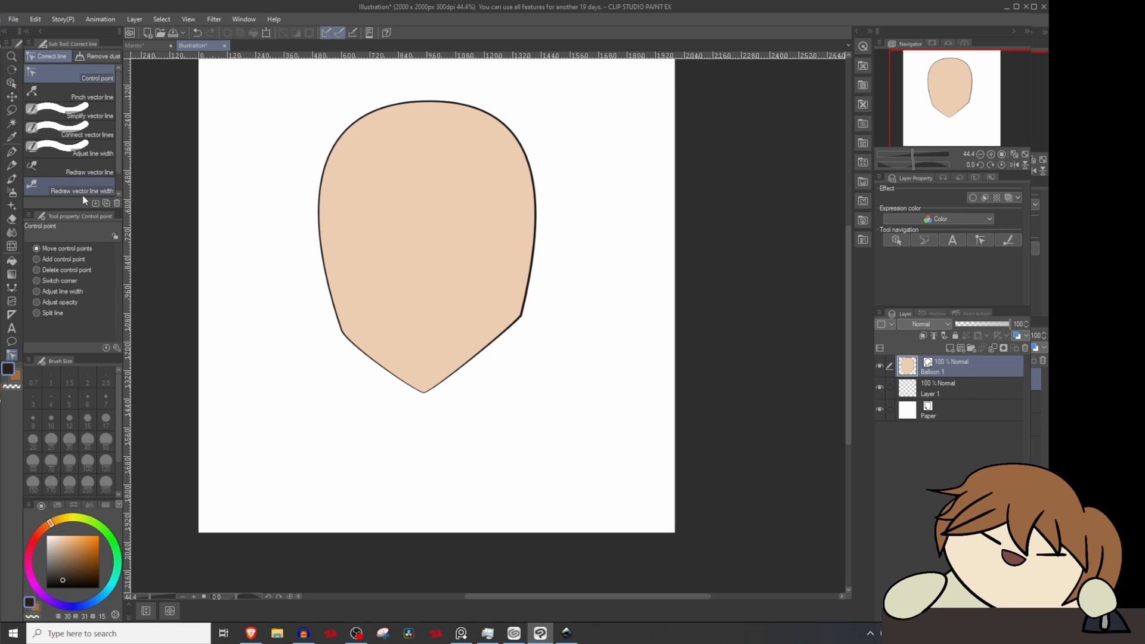
scroll(263, 191, up, 1)
scroll(280, 197, up, 1)
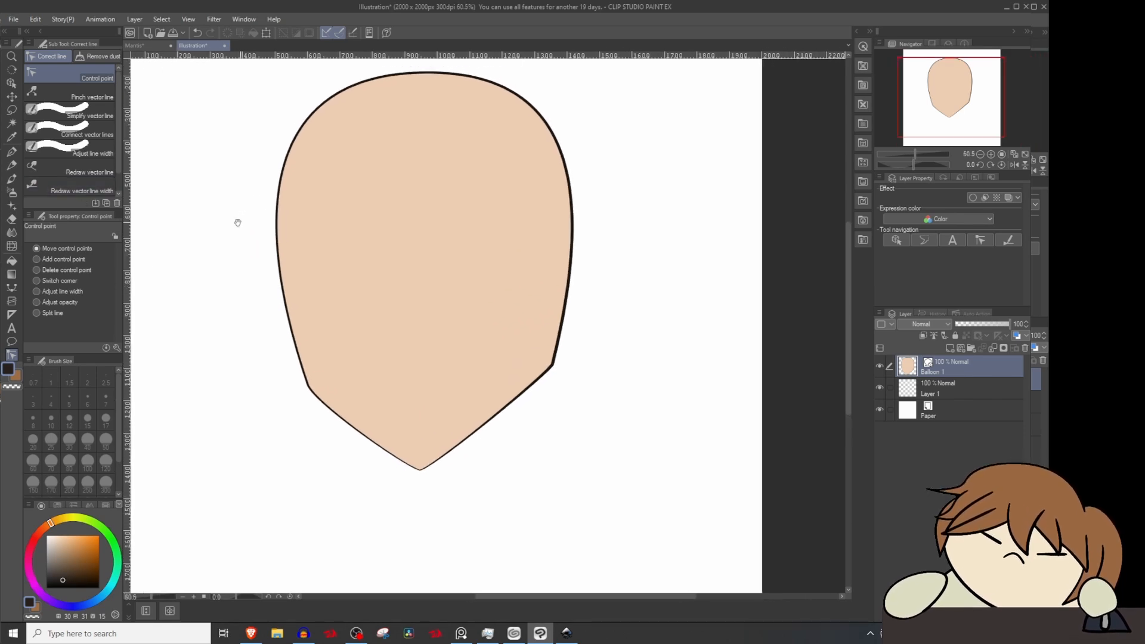
click(90, 96)
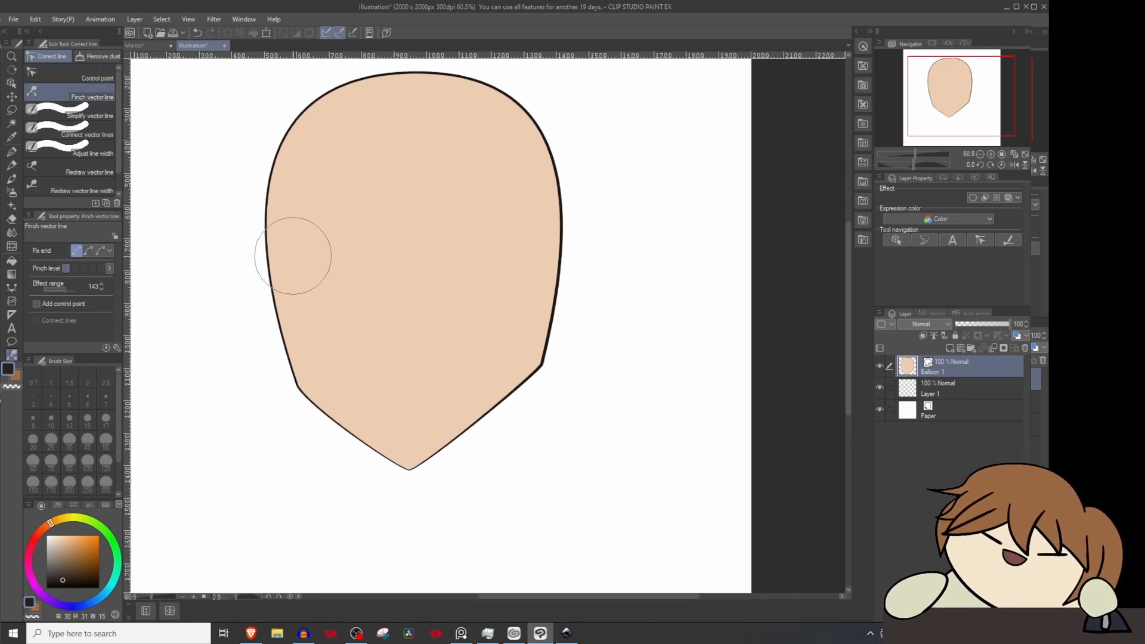
mouse_move(289, 250)
mouse_down()
mouse_move(238, 255)
mouse_move(314, 255)
mouse_move(302, 248)
mouse_move(303, 265)
mouse_up()
Step: Select the head outline with the Object tool and lengthen the left jaw corner's upper handle upward
key(o)
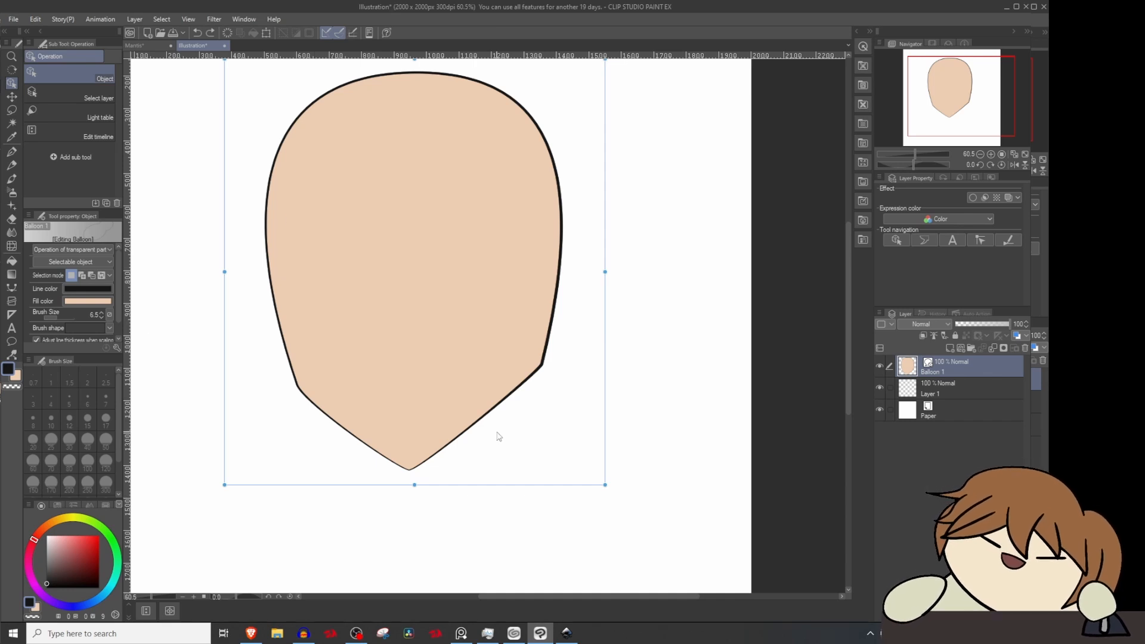
click(279, 324)
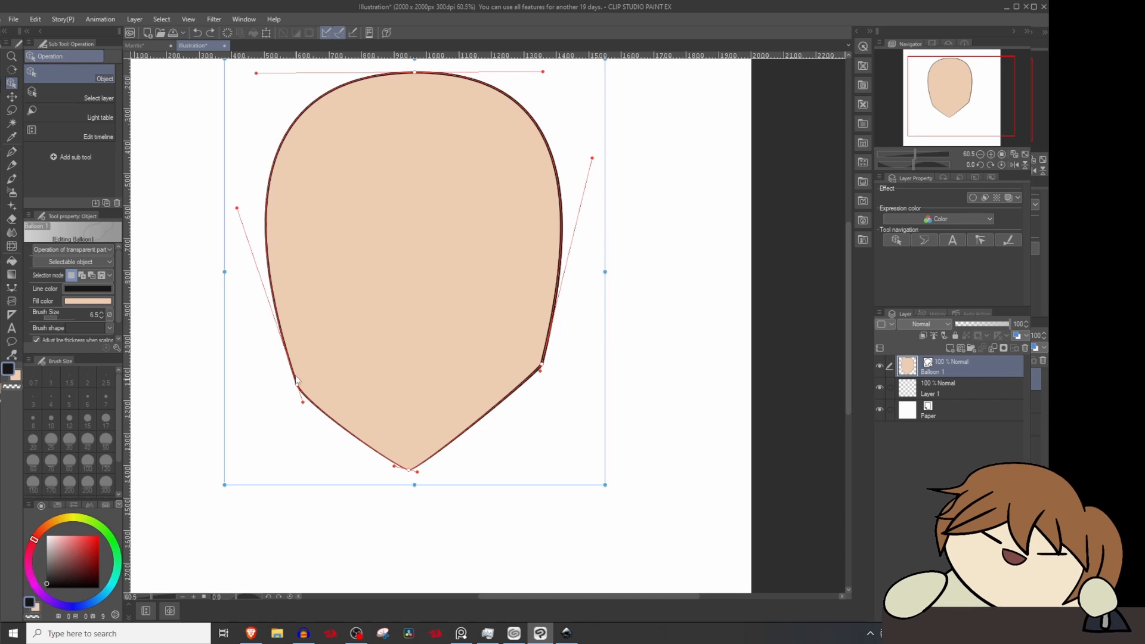
drag(237, 208, 236, 177)
mouse_move(369, 263)
mouse_down()
mouse_move(328, 274)
mouse_move(371, 267)
mouse_up()
Step: Draw a closed almond-shaped eye on the right half of the face with the Curve balloon tool as a new layer
scroll(406, 269, up, 1)
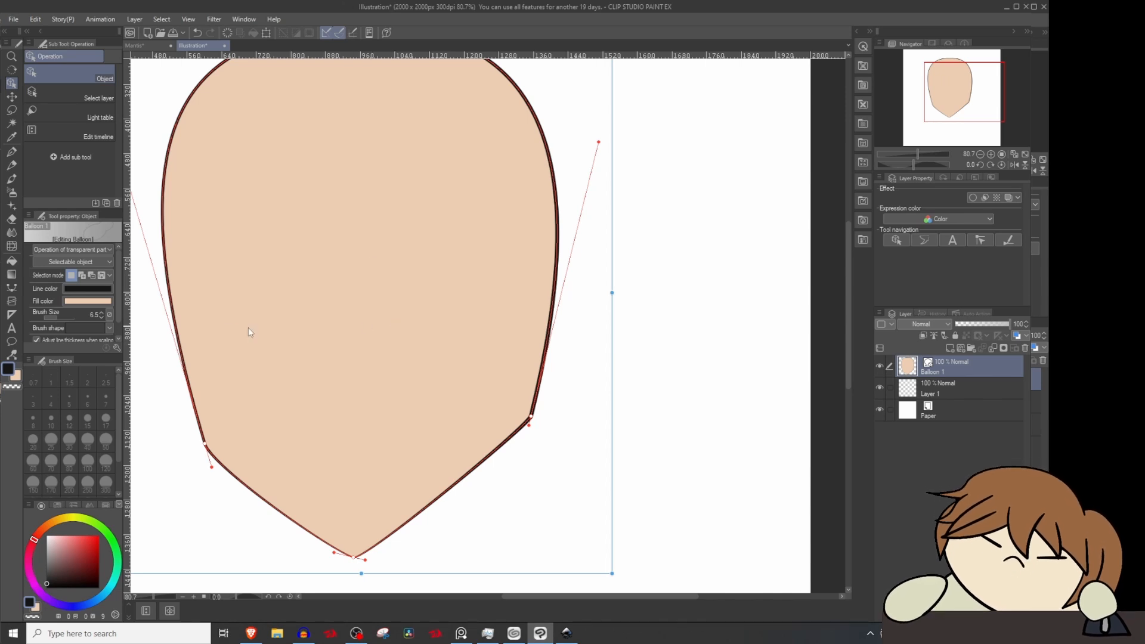
click(12, 341)
scroll(365, 278, up, 1)
click(342, 293)
drag(440, 248, 495, 252)
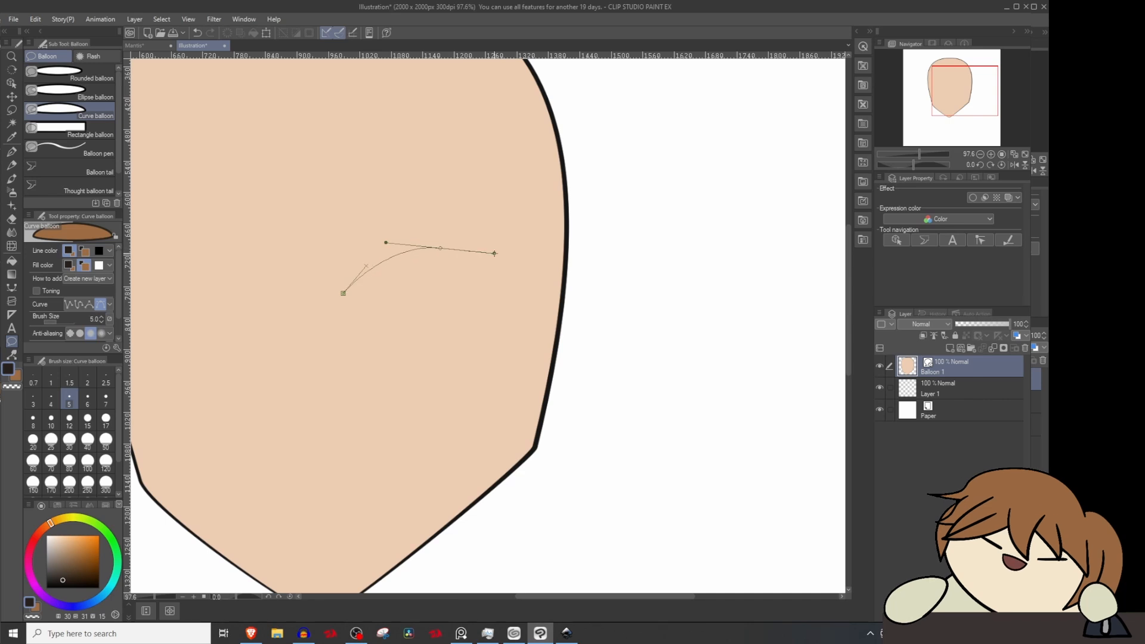
drag(537, 284, 547, 298)
drag(439, 345, 401, 342)
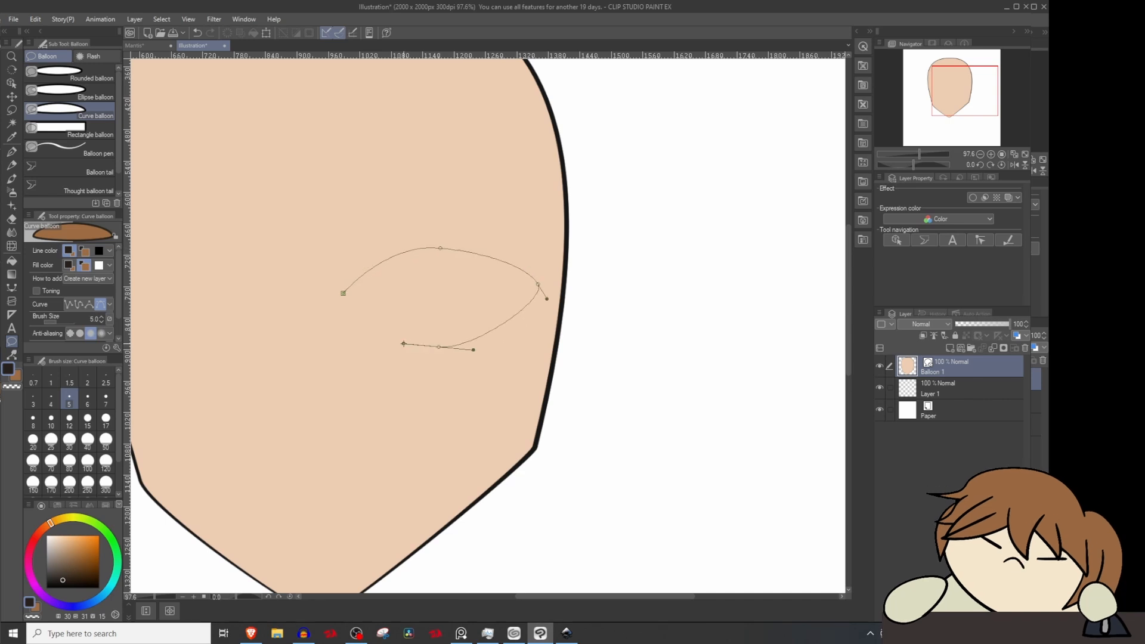
click(343, 293)
Step: Reshape the eye with the Object tool, shifting its top control point slightly right and raising the outer corner
key(o)
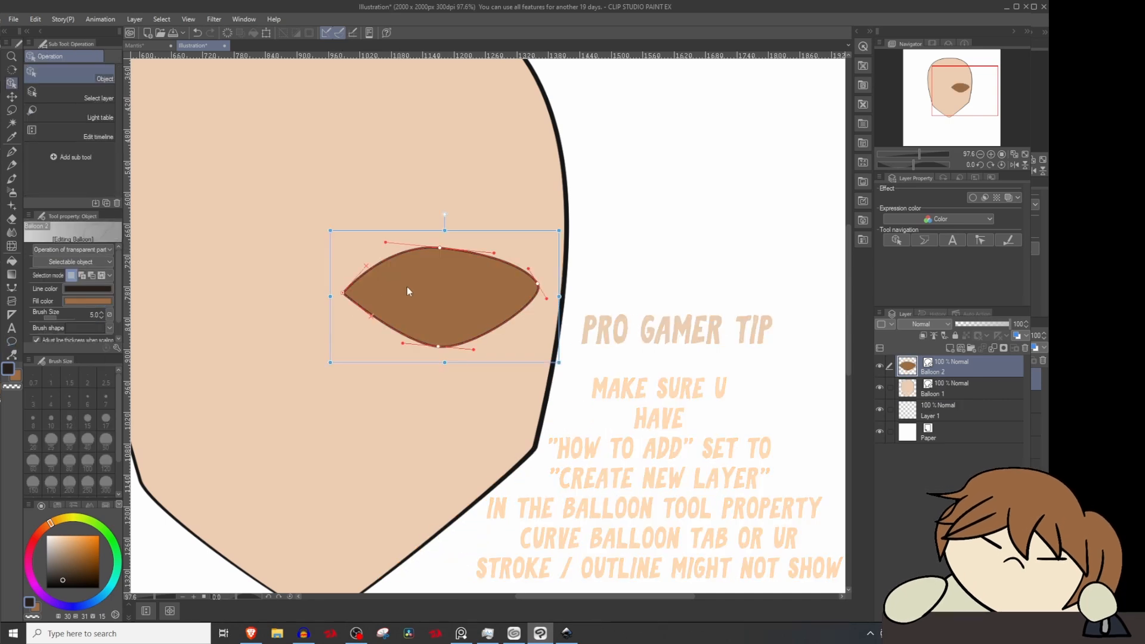
drag(420, 294, 452, 309)
drag(474, 264, 486, 258)
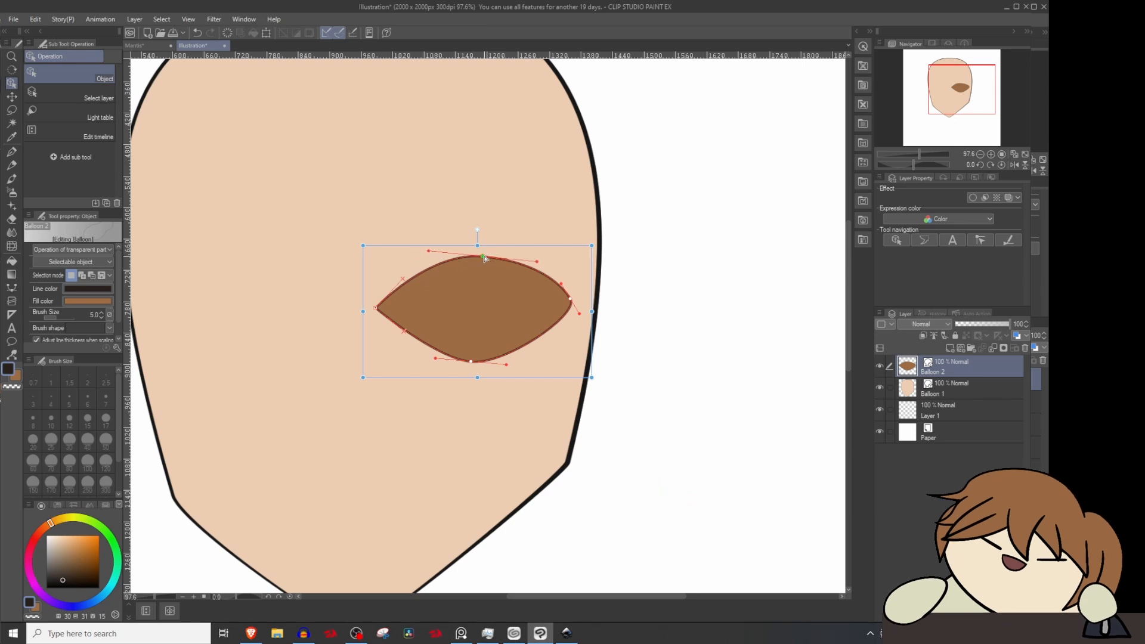
drag(571, 302, 574, 270)
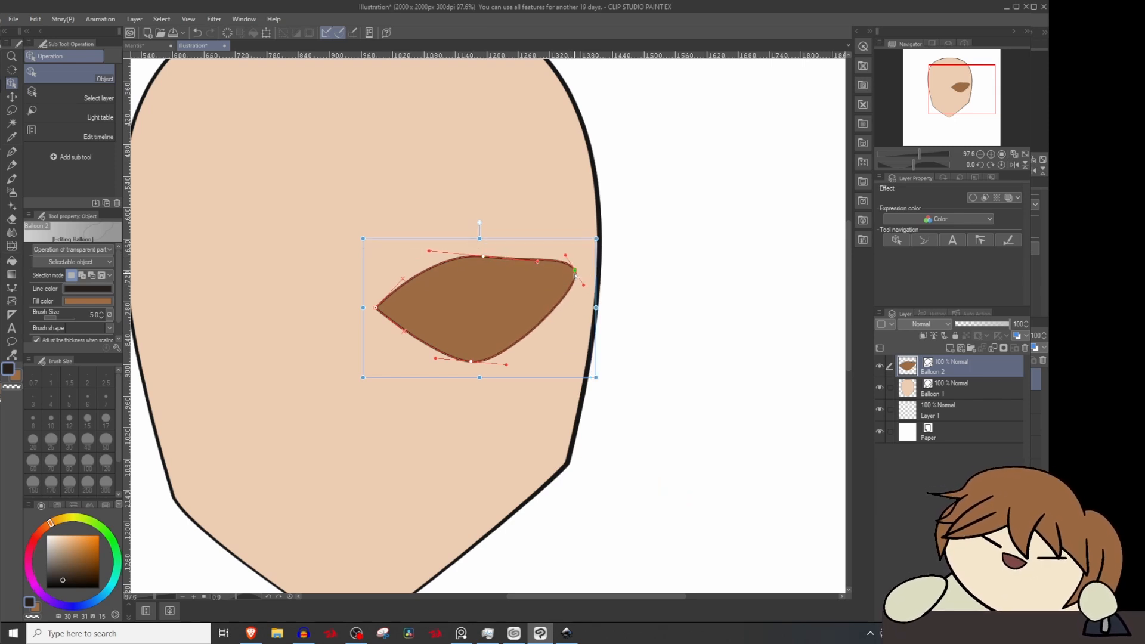
Step: Switch the eye's outer control point to a sharp corner, then raise the upper curve and flatten the lower curve
right_click(574, 272)
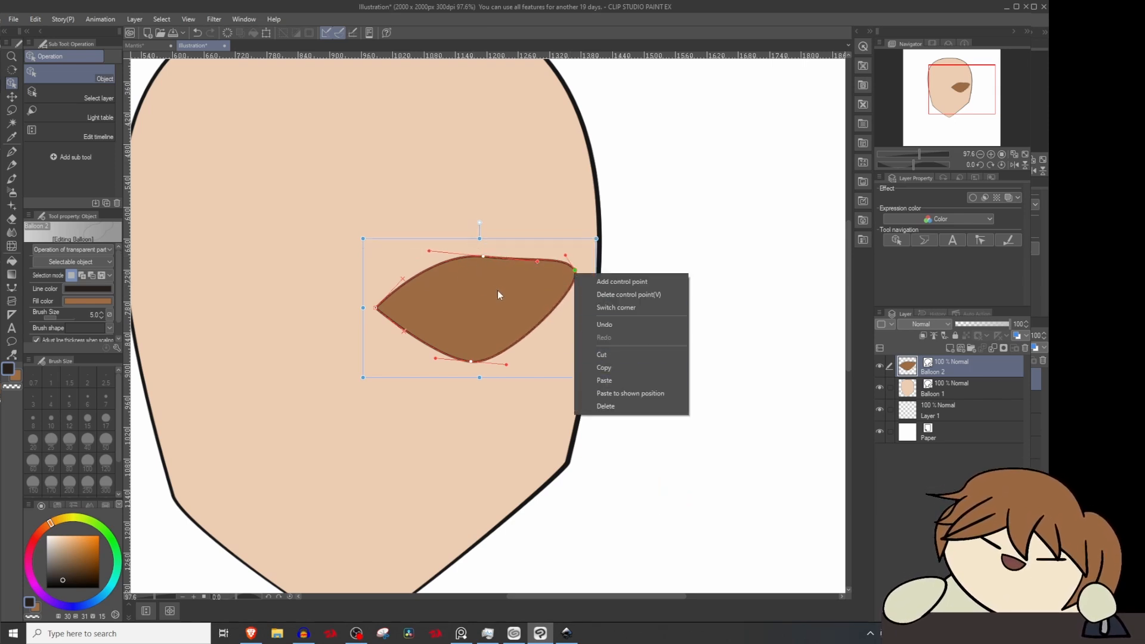
click(616, 307)
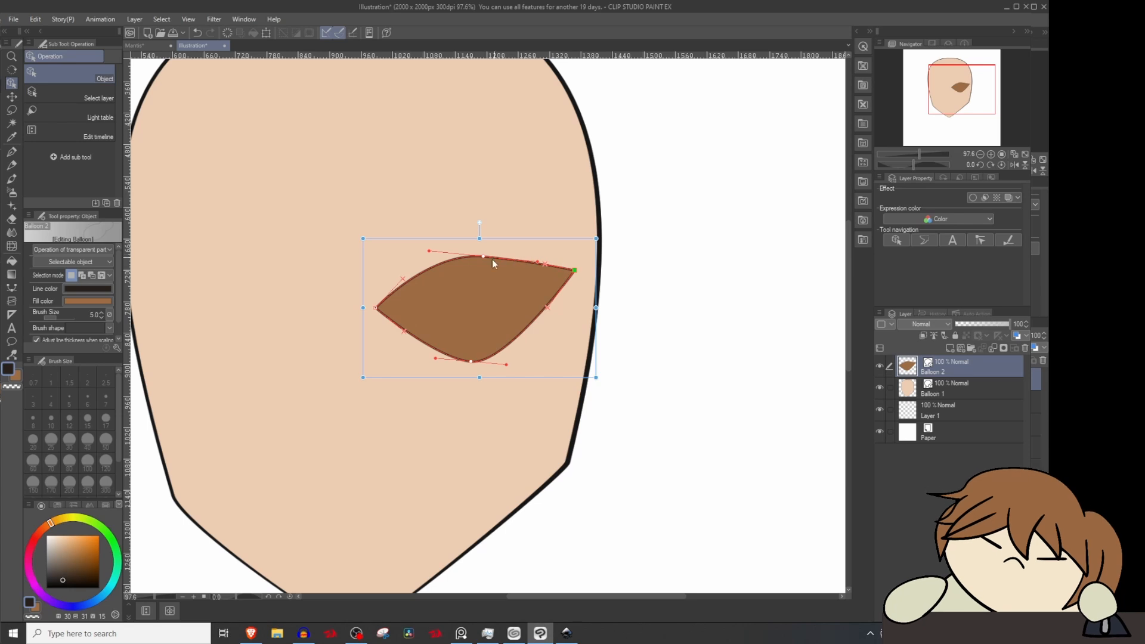
drag(483, 256, 537, 249)
drag(471, 361, 474, 349)
drag(439, 346, 412, 347)
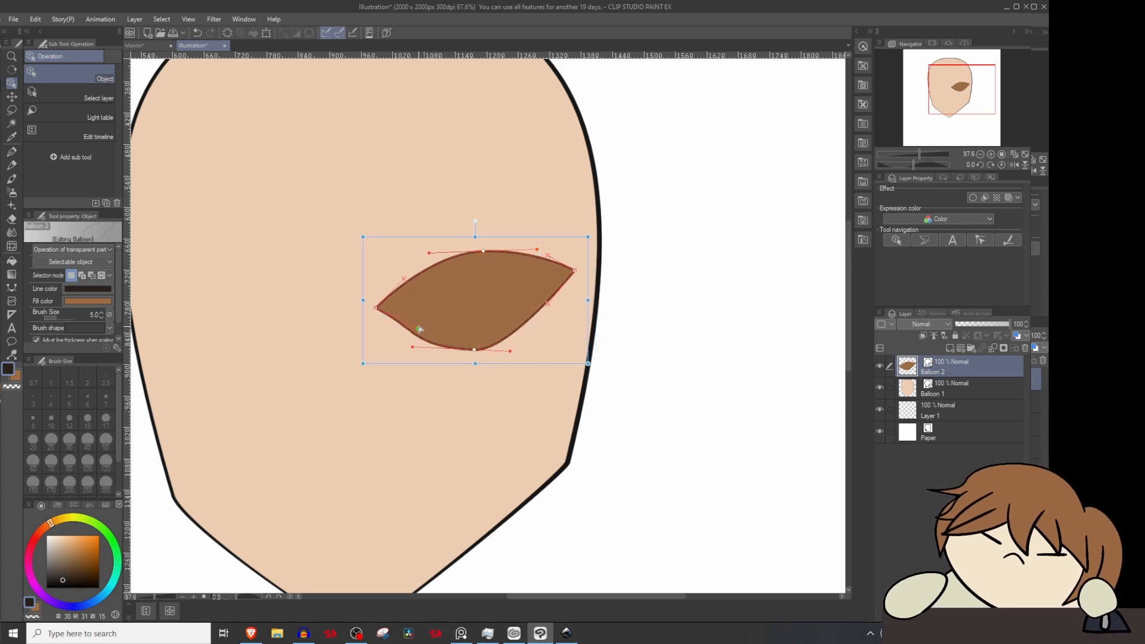
Step: Lower the eye's inner corner and bow the lower outer edge outward, levelling the bottom control point's handles
drag(376, 308, 376, 328)
drag(510, 351, 559, 316)
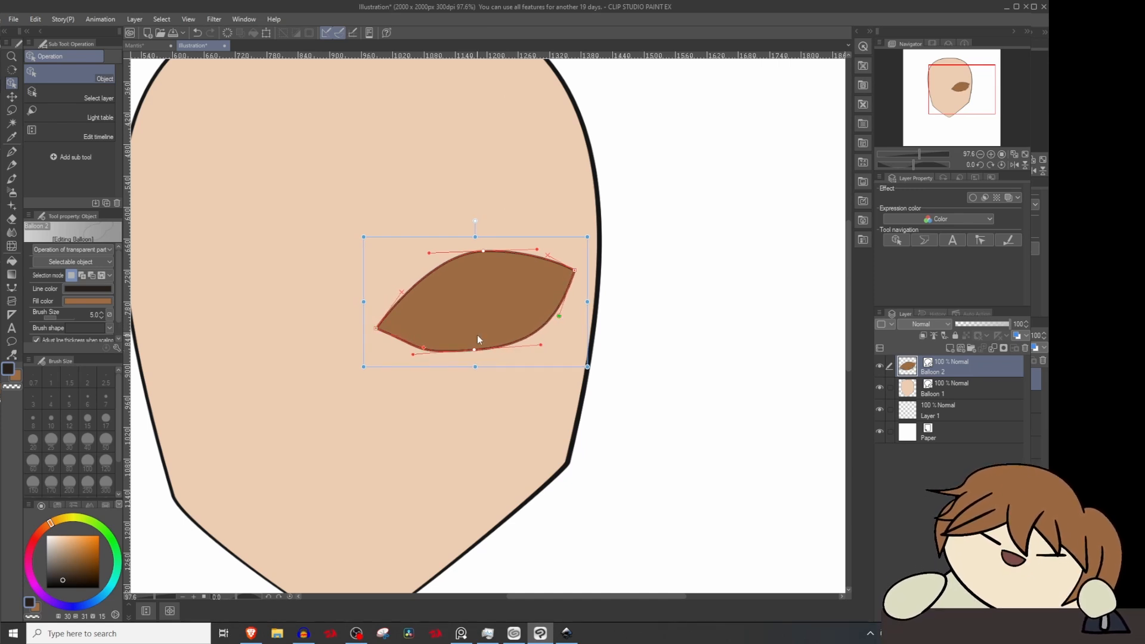
drag(474, 350, 420, 352)
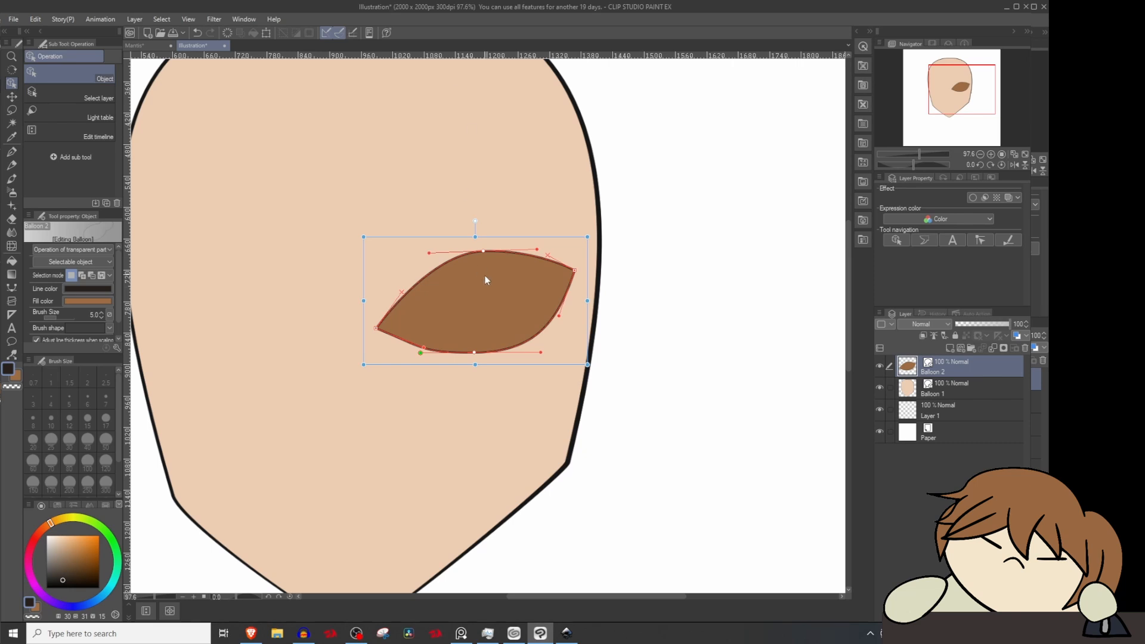
Step: Set the eye shape's fill color to off-white F3E8DF
click(87, 301)
click(662, 307)
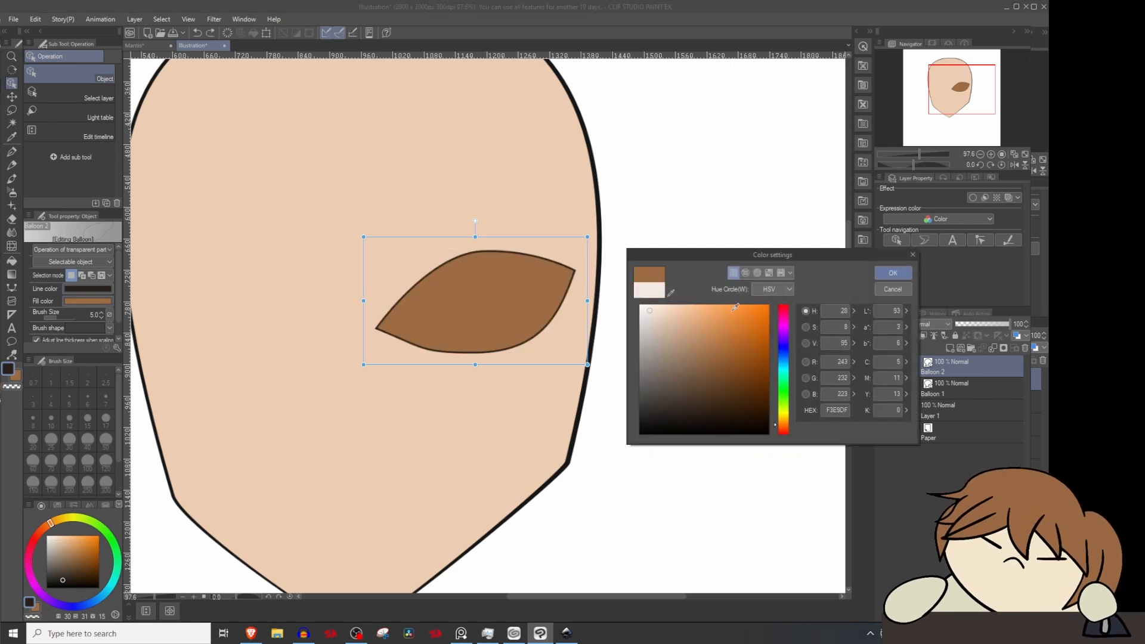
click(893, 272)
Step: Fade the eye outline at its inner corner with the Control point tool set to Adjust opacity
scroll(379, 332, up, 5)
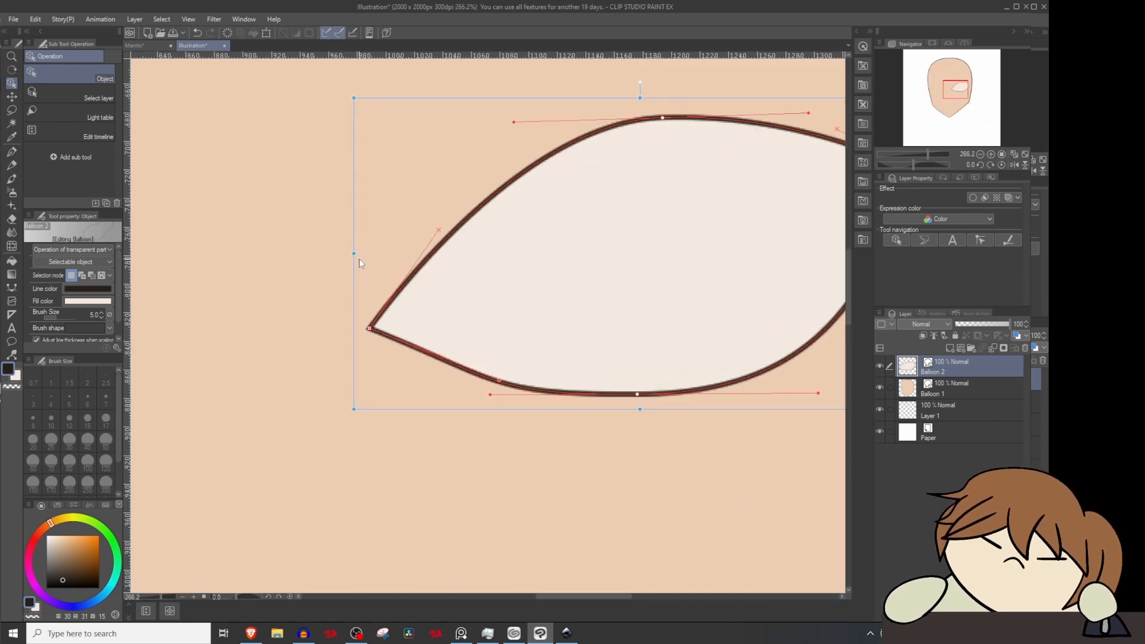
key(y)
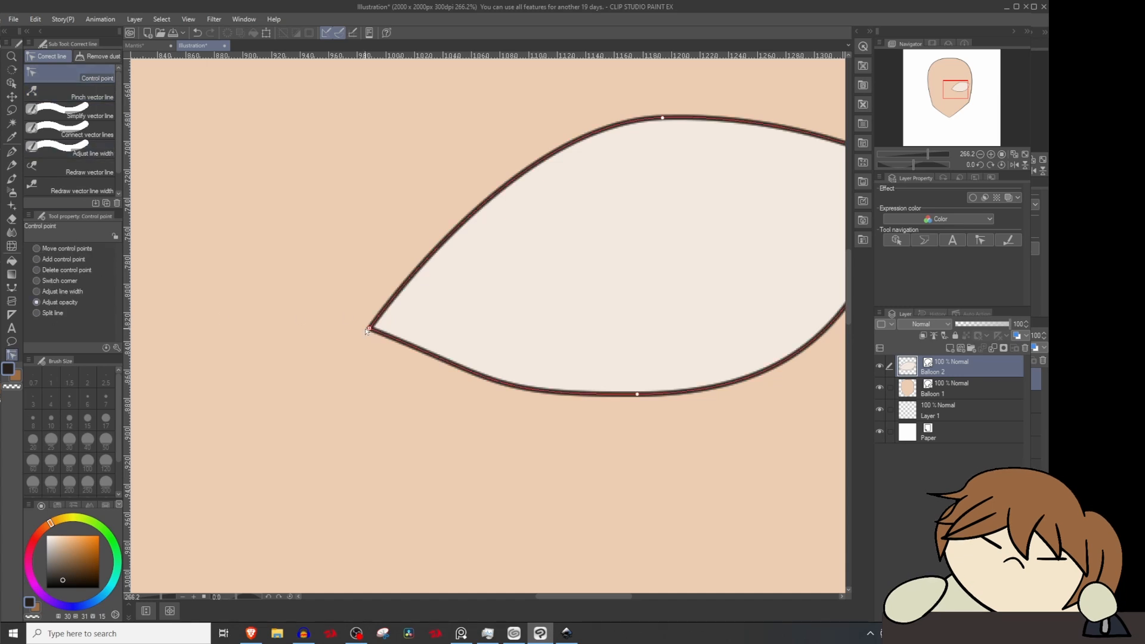
drag(370, 327, 132, 333)
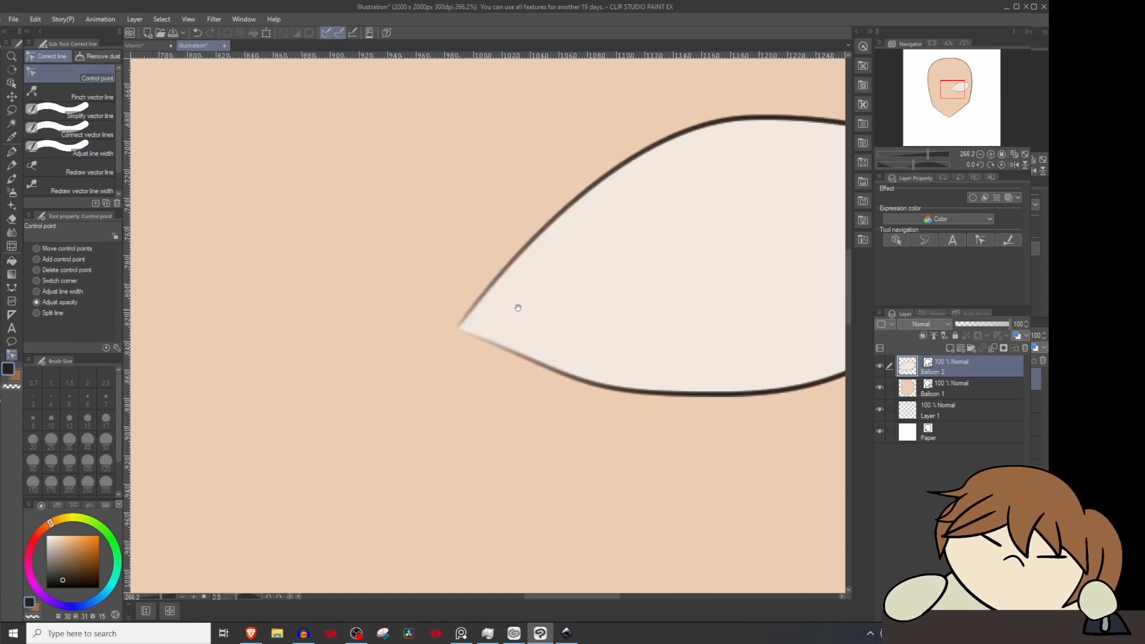
Step: Thicken the eye's lower, outer and upper inner outline using Adjust line width with Scale up width at 1.10
scroll(516, 306, down, 5)
scroll(298, 283, up, 2)
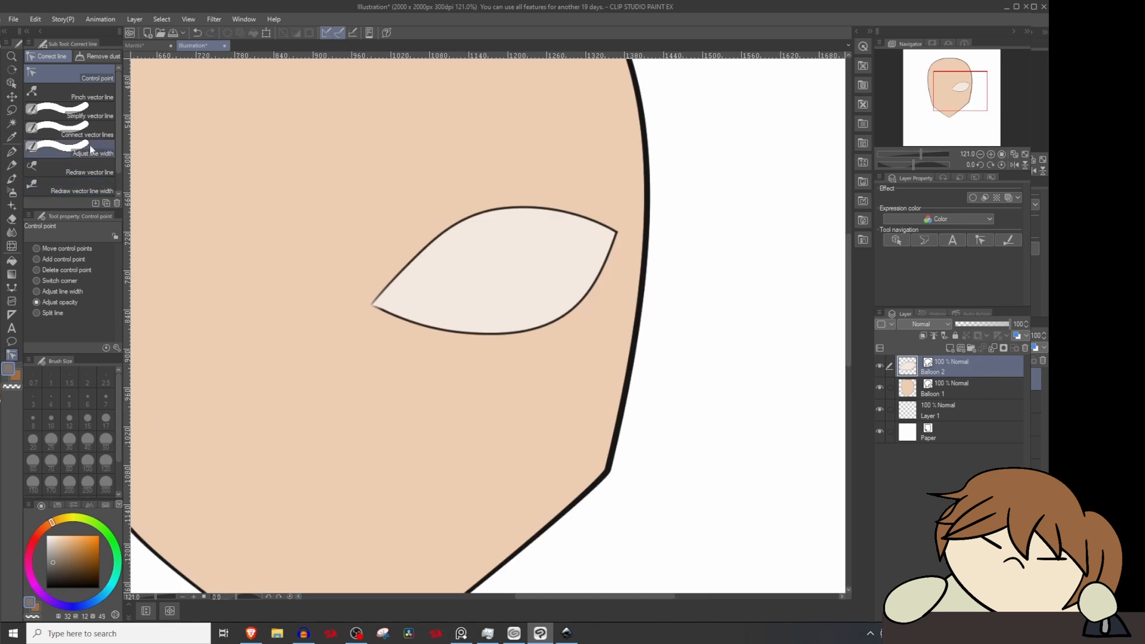
click(78, 149)
drag(534, 308, 456, 322)
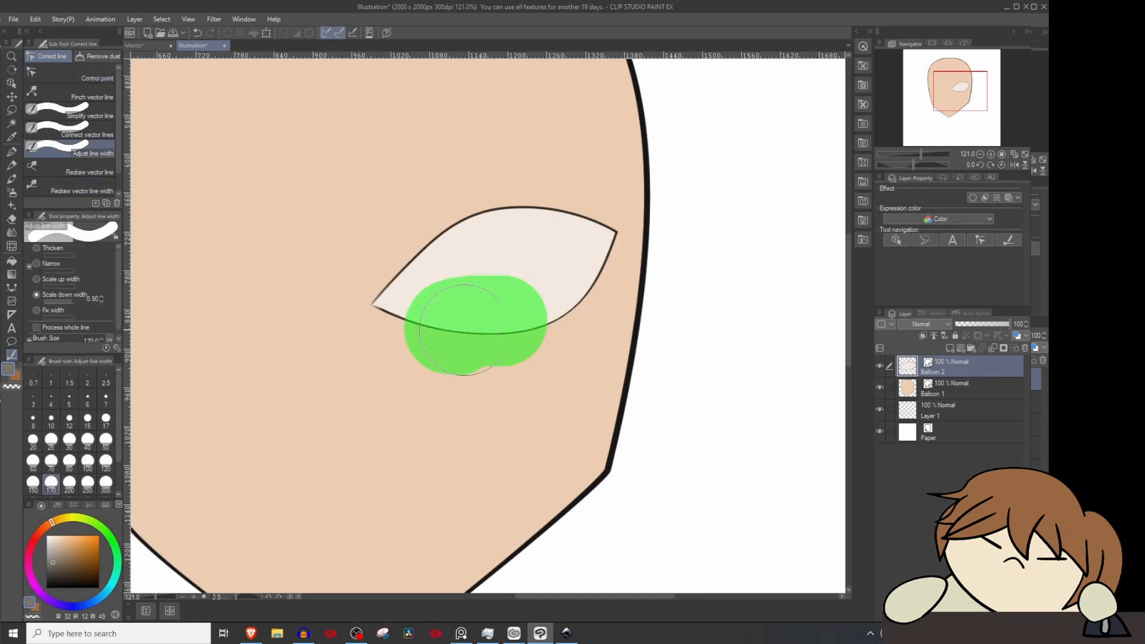
click(45, 277)
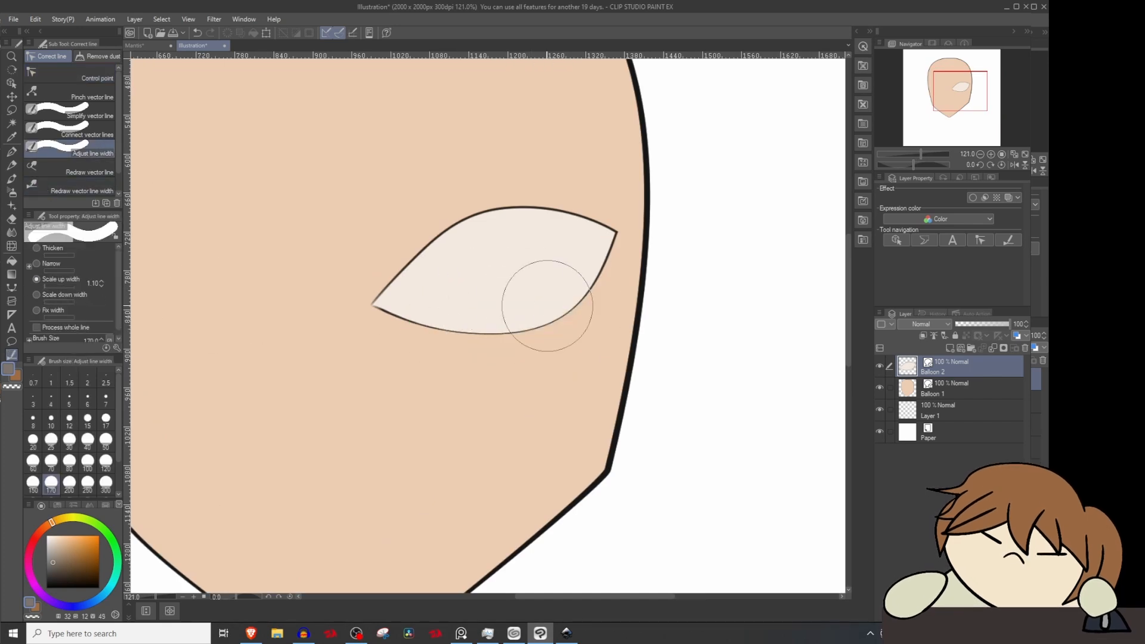
mouse_move(525, 316)
mouse_down()
mouse_move(465, 319)
mouse_move(572, 325)
mouse_up()
mouse_move(623, 298)
mouse_down()
mouse_move(525, 331)
mouse_move(507, 370)
mouse_up()
click(427, 286)
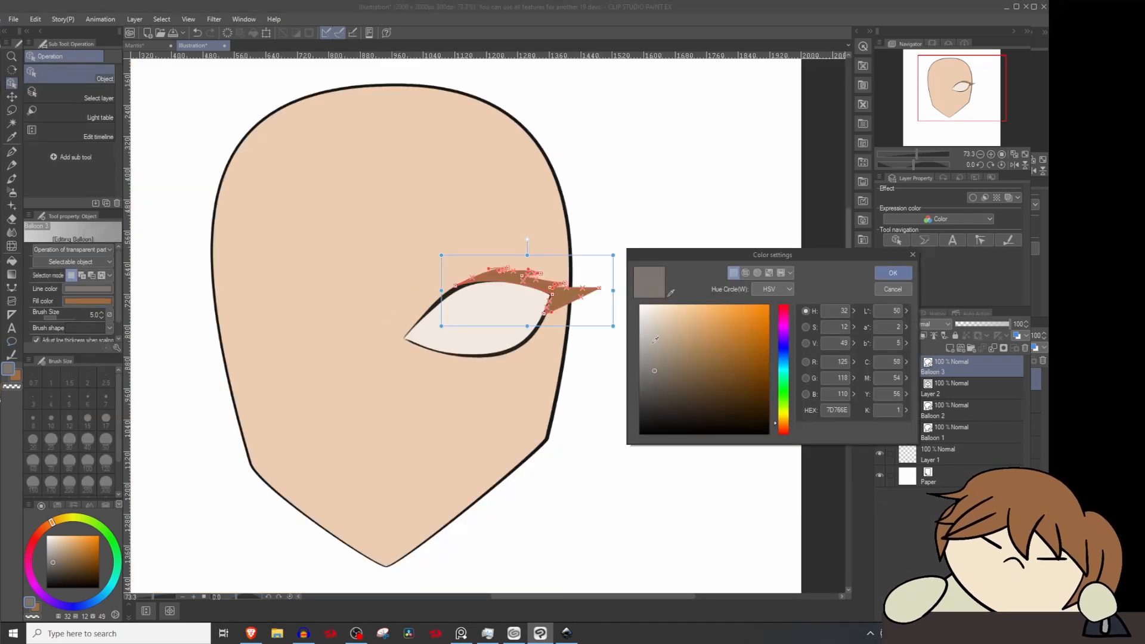
Step: Set the eyelash shape's line color to a near-black brown
click(658, 434)
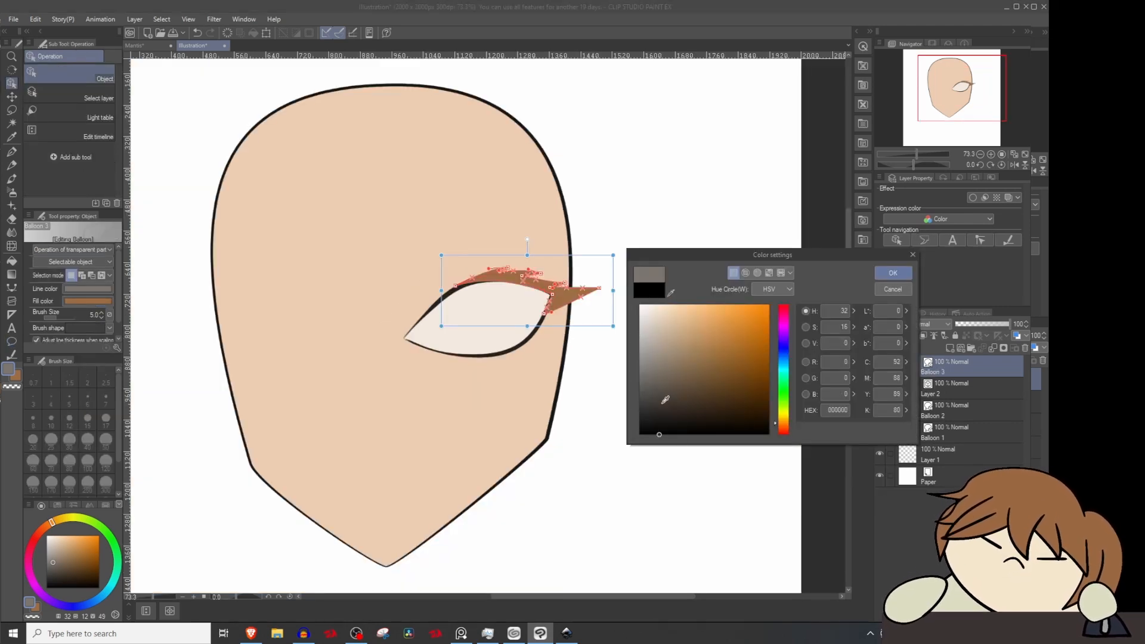
click(676, 416)
click(897, 274)
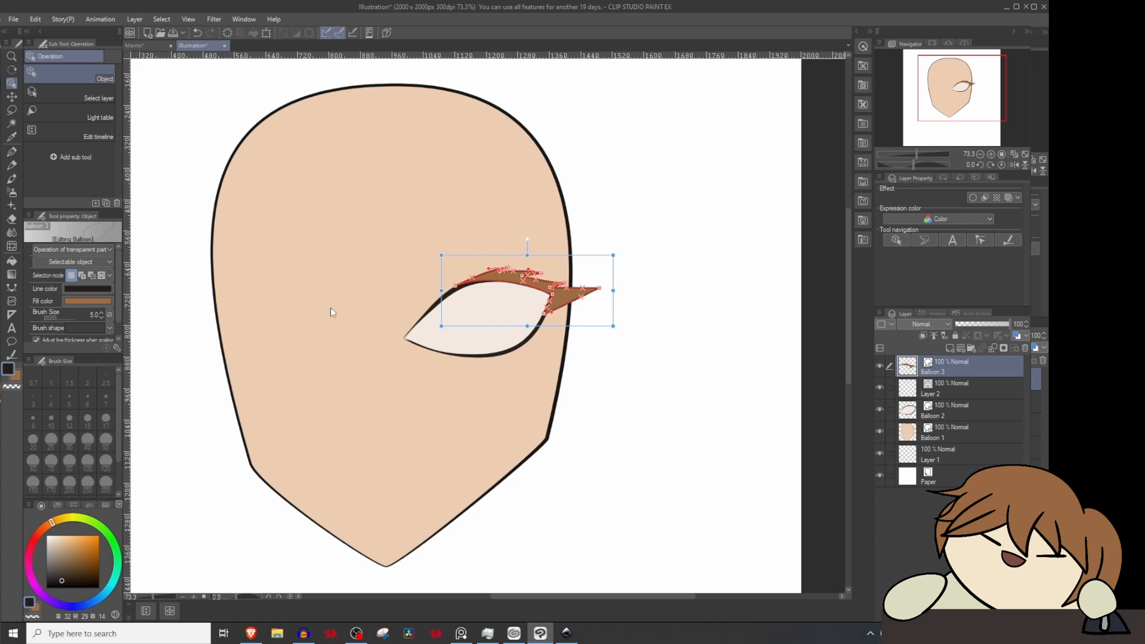
Step: Set the eyelash shape's fill color to dark brown 342A21
click(91, 301)
click(695, 384)
click(702, 423)
click(685, 408)
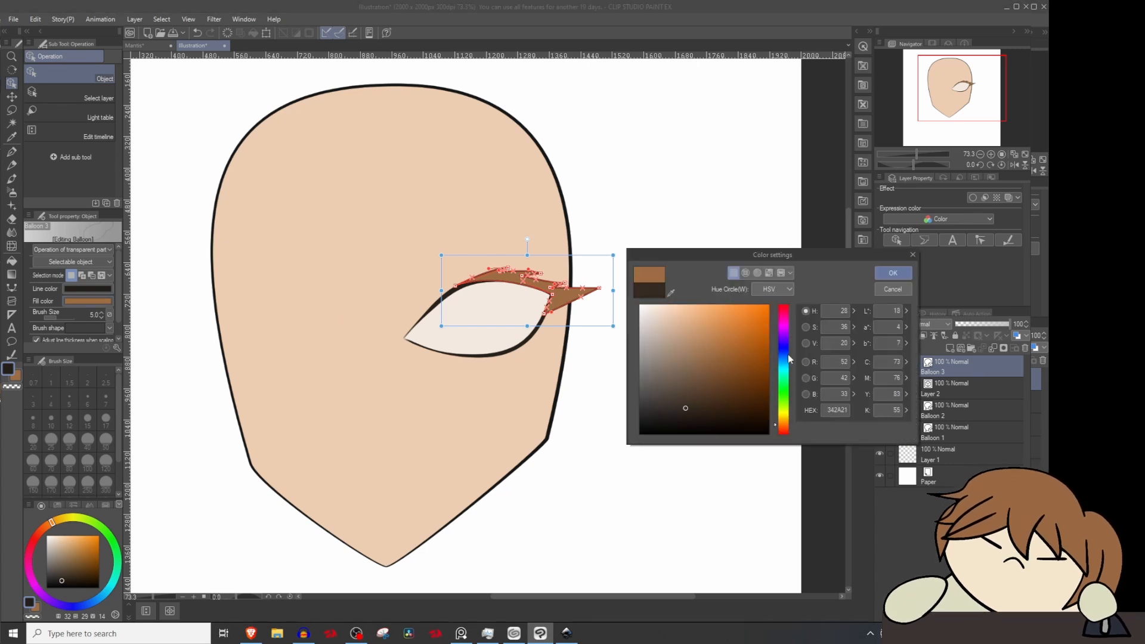
click(895, 273)
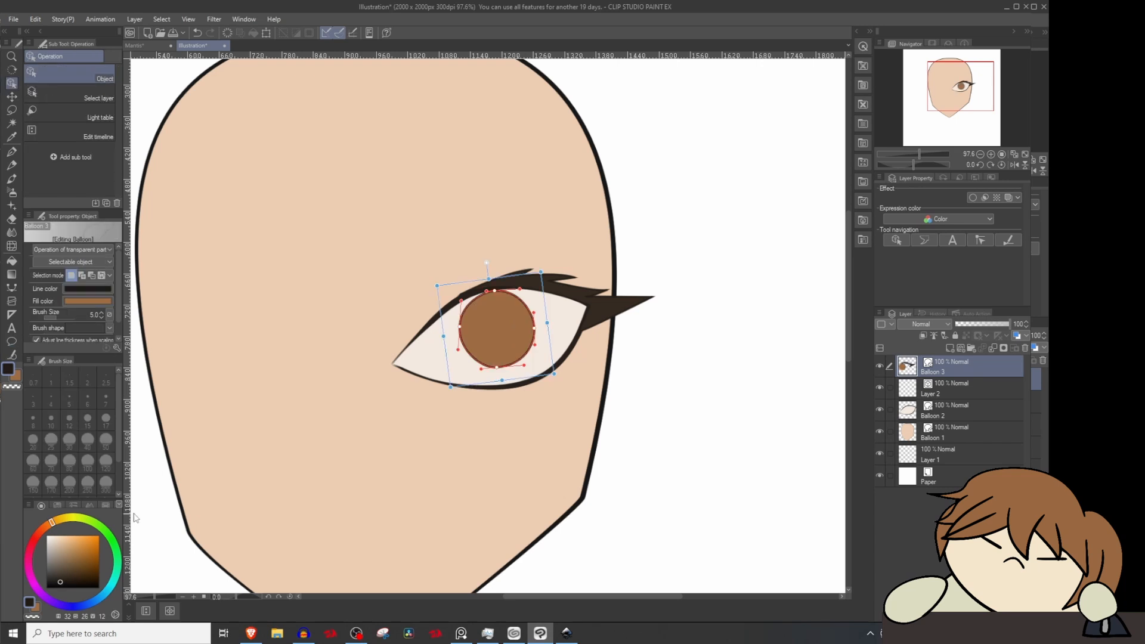
Step: Move the brown iris circle up and slightly toward the outer corner so its top overlaps the upper lid
click(510, 323)
mouse_move(506, 324)
mouse_down()
mouse_move(487, 312)
mouse_move(501, 327)
mouse_up()
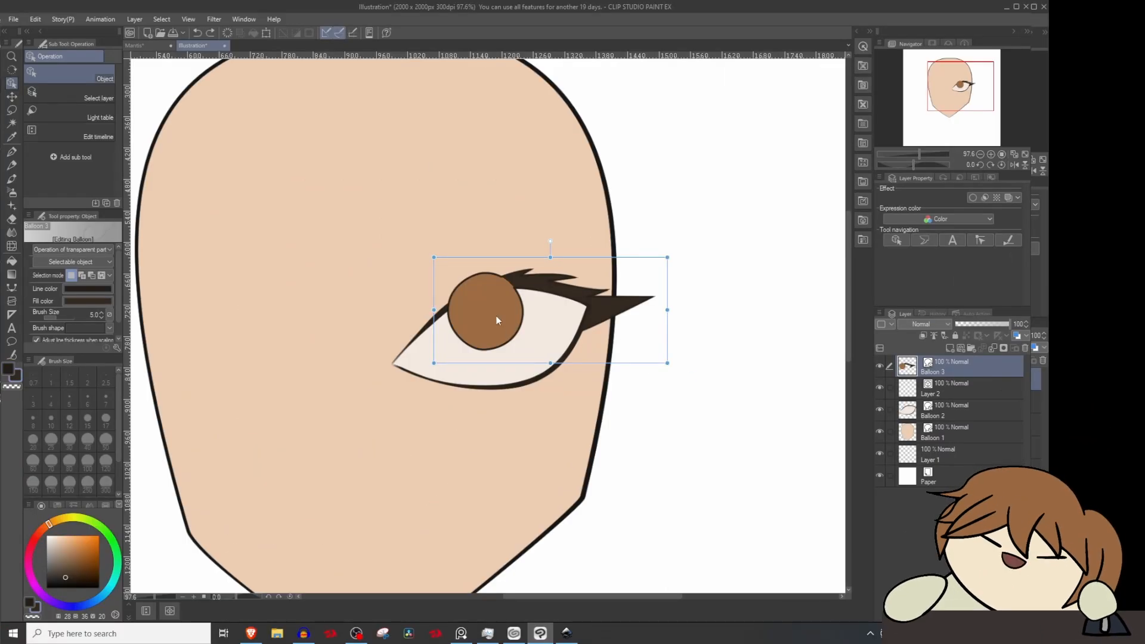
mouse_move(495, 316)
mouse_down()
mouse_move(573, 295)
mouse_move(496, 309)
mouse_move(585, 240)
mouse_move(569, 222)
mouse_move(498, 297)
mouse_up()
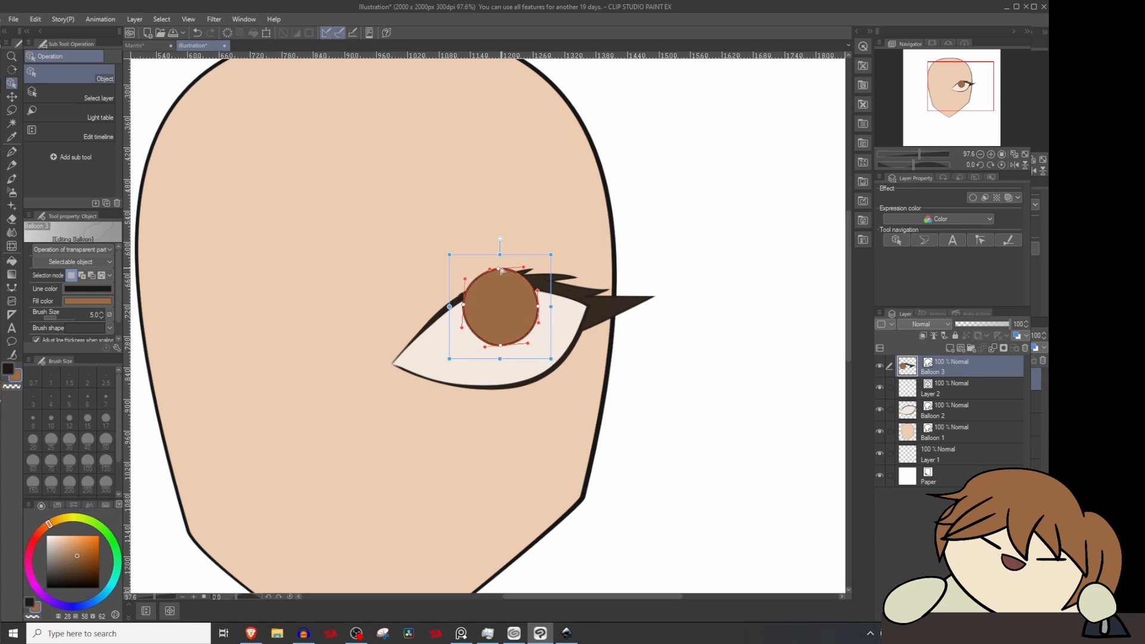
mouse_move(511, 287)
mouse_down()
mouse_move(552, 278)
mouse_move(535, 240)
mouse_move(488, 303)
mouse_move(507, 298)
mouse_up()
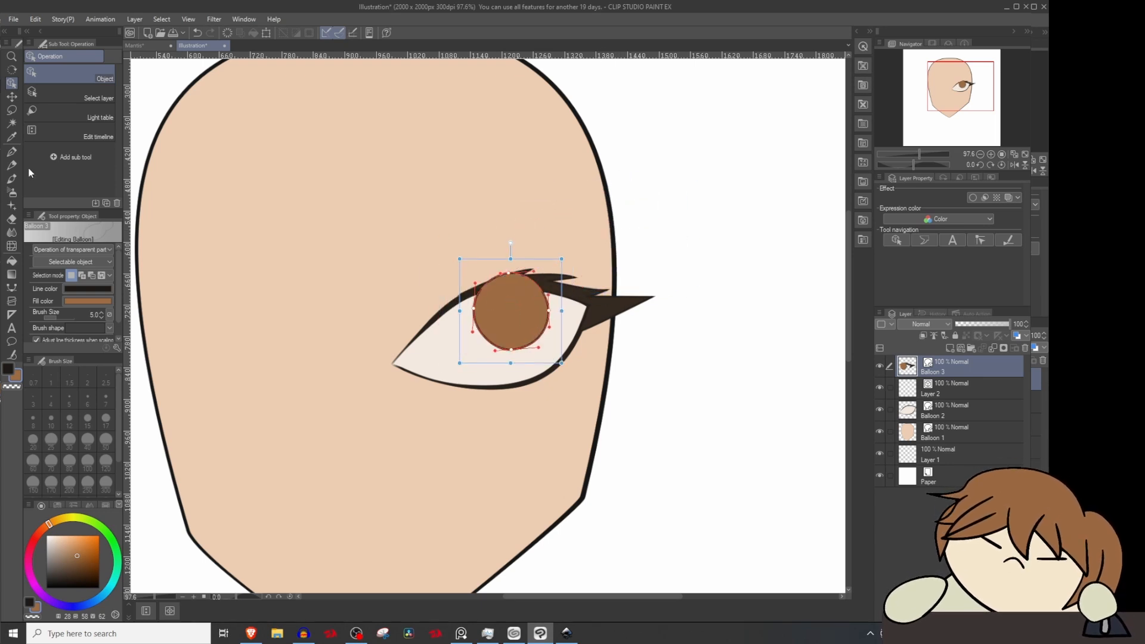
Step: Draw a closed Curve balloon shape across the head's edge above the lashes, adding it to the selected Balloon 1 layer
click(11, 341)
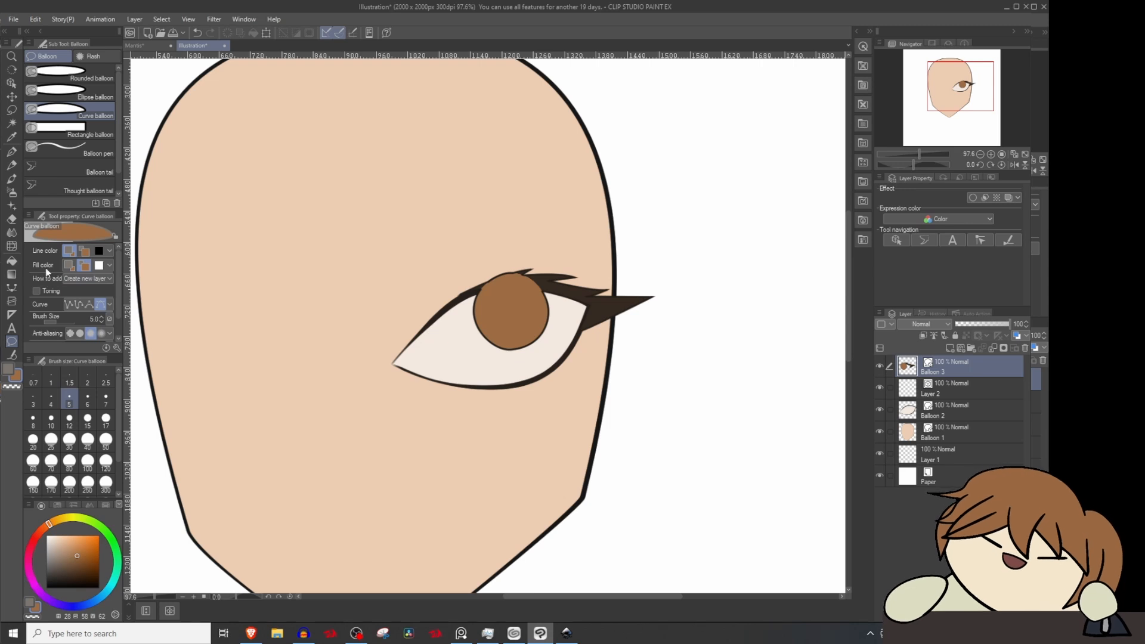
click(96, 278)
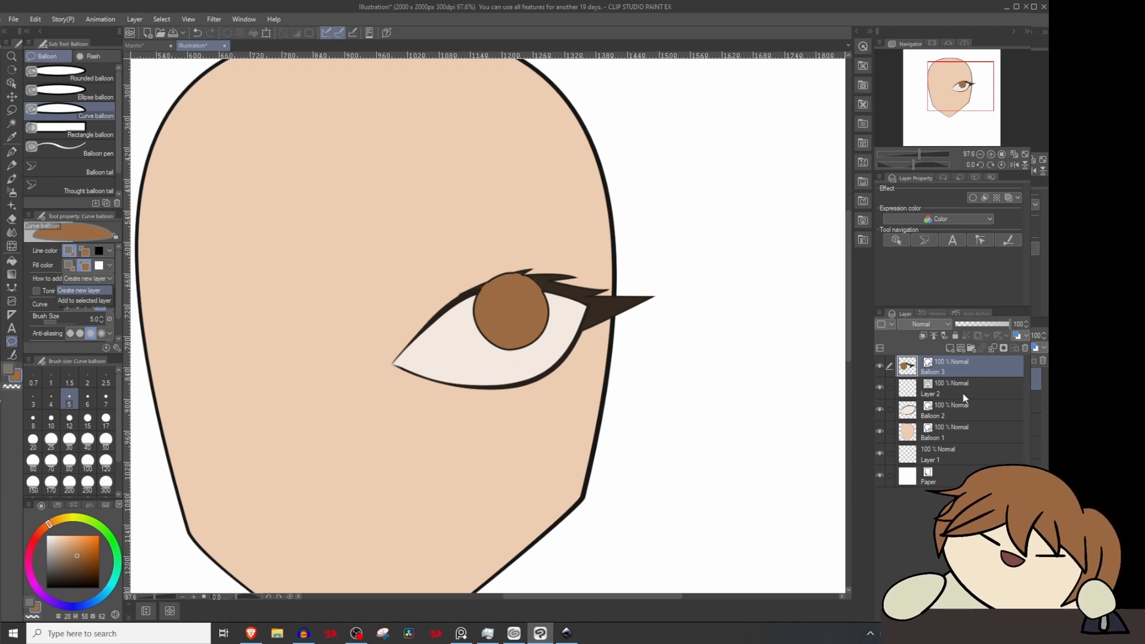
click(954, 427)
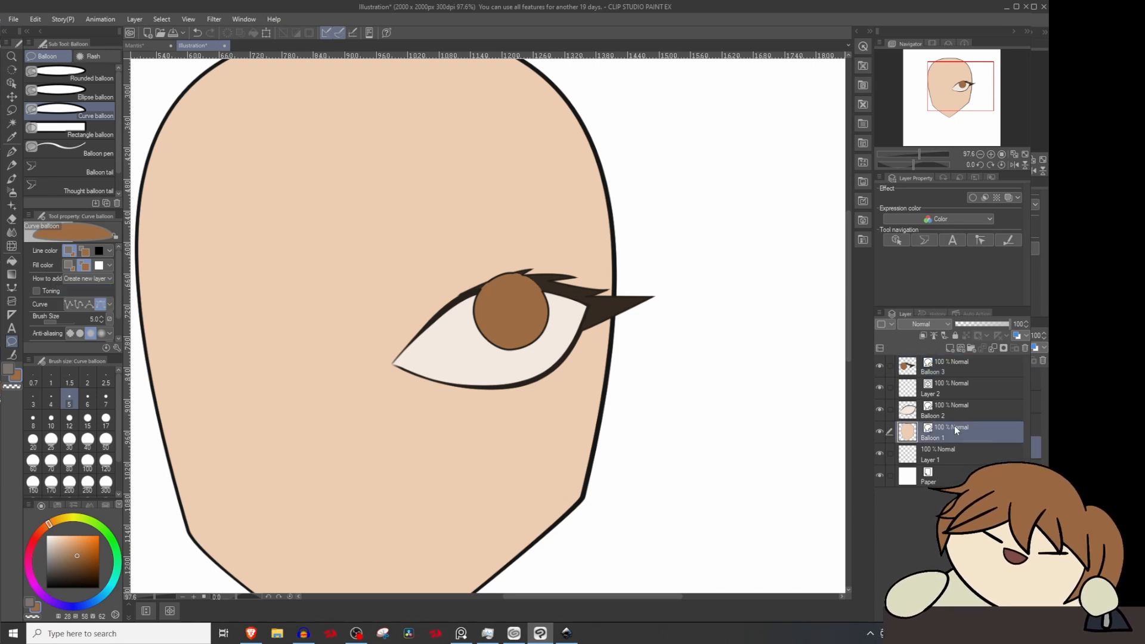
click(88, 278)
click(99, 292)
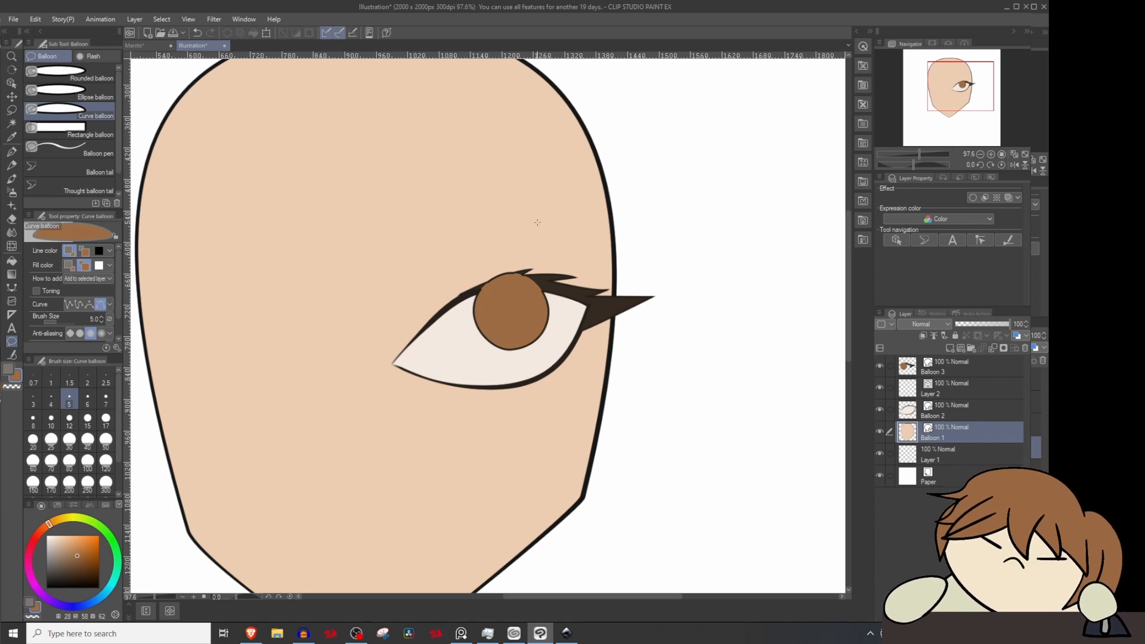
key(t)
key(t)
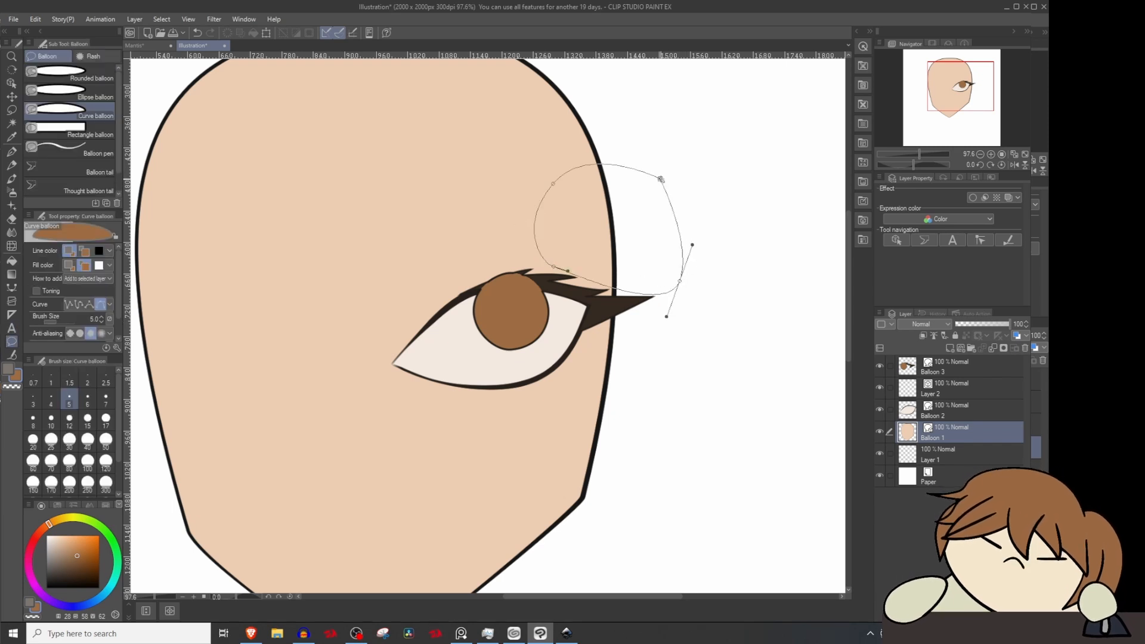
double_click(661, 179)
scroll(594, 179, up, 5)
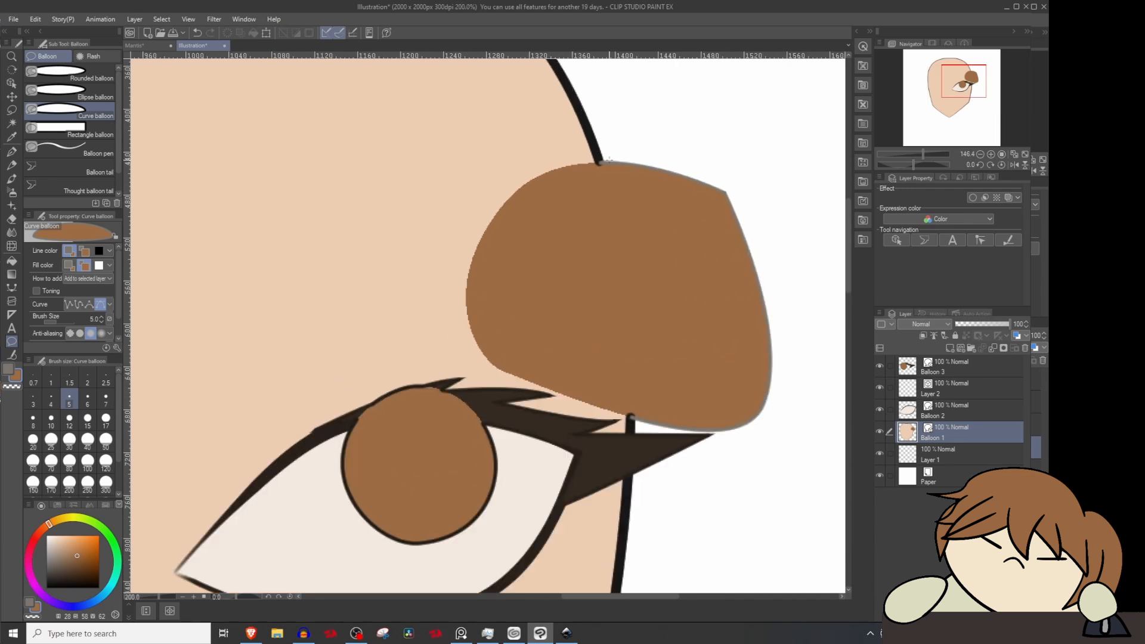
scroll(593, 179, down, 5)
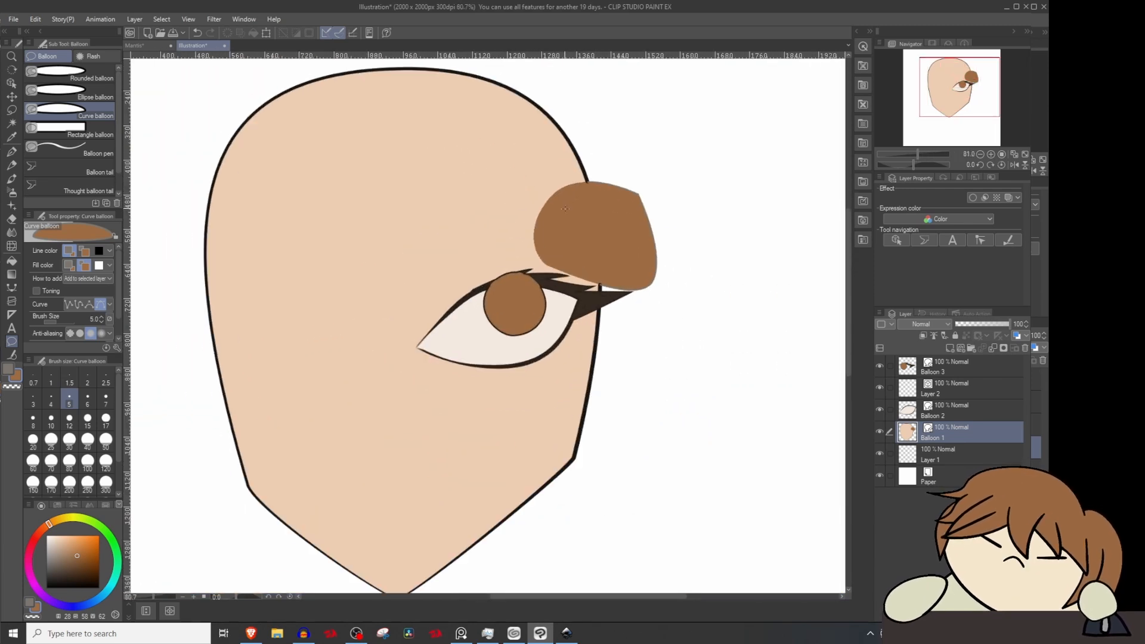
scroll(587, 212, up, 4)
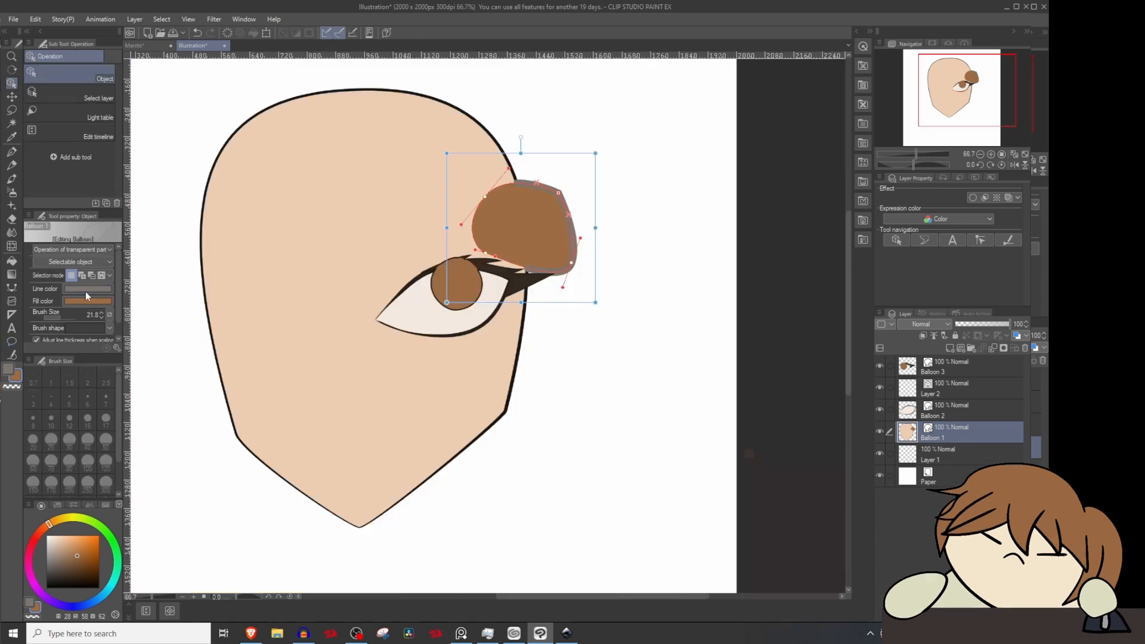
Step: Set the line color of the brown shape on the head's edge to near-black
click(85, 290)
click(710, 420)
click(892, 276)
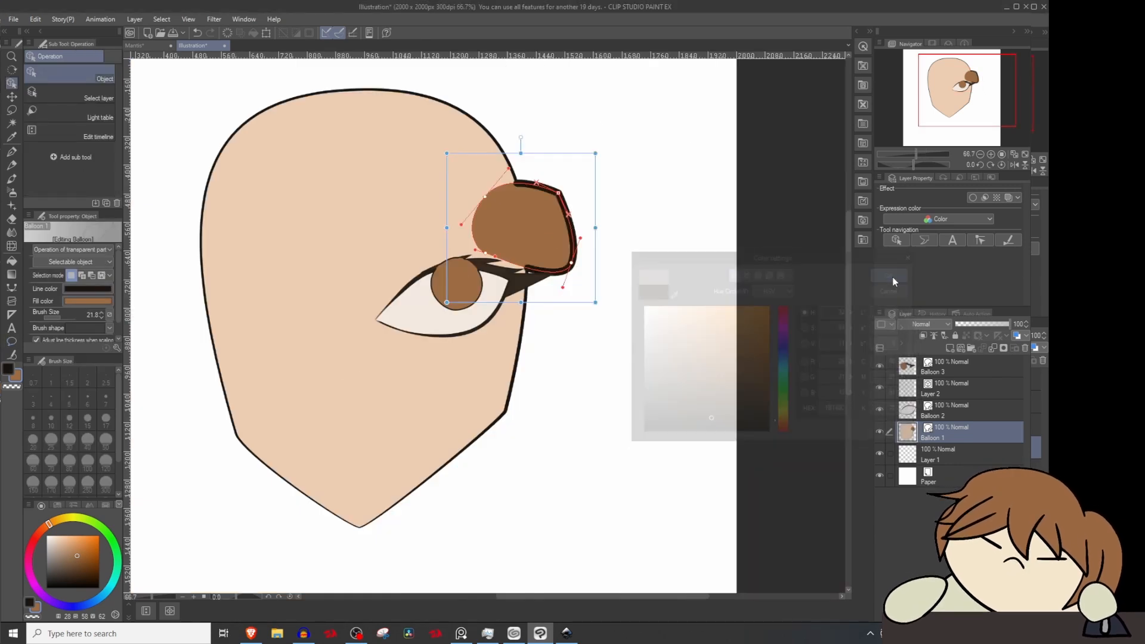
Step: Undo the line color change and the brown shape added to the head layer
click(538, 230)
scroll(512, 228, down, 2)
scroll(470, 204, up, 1)
key(ctrl+z)
key(ctrl+z)
key(ctrl+z)
key(ctrl+z)
key(ctrl+z)
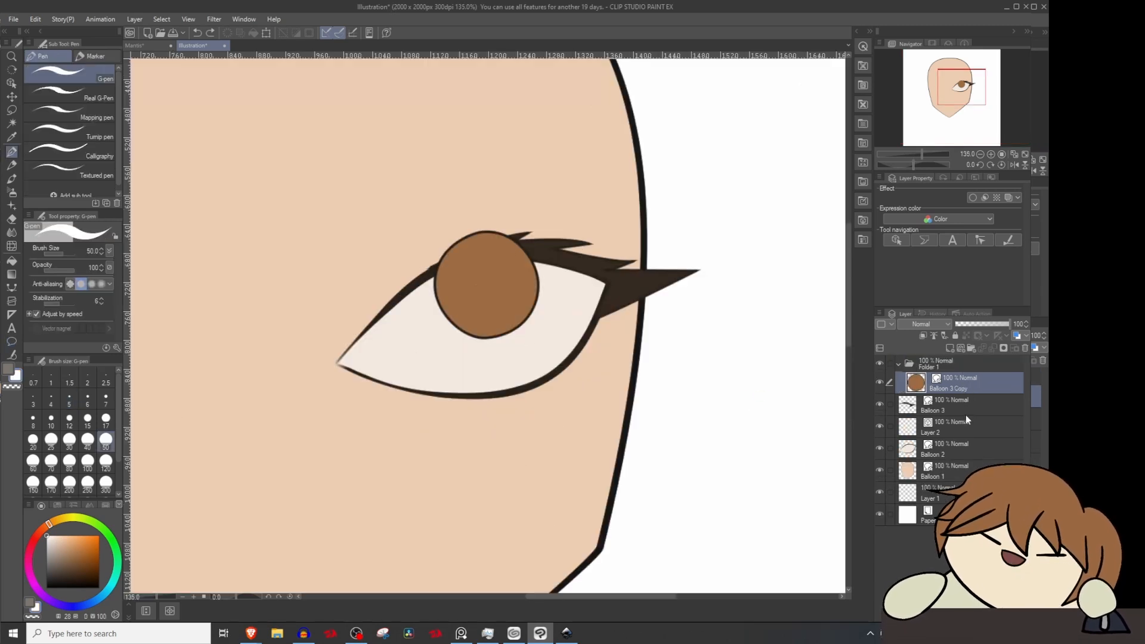
Step: Group the Balloon 3 Copy iris layer into a new folder inside Folder 1 and reselect the iris layer
key(ctrl+g)
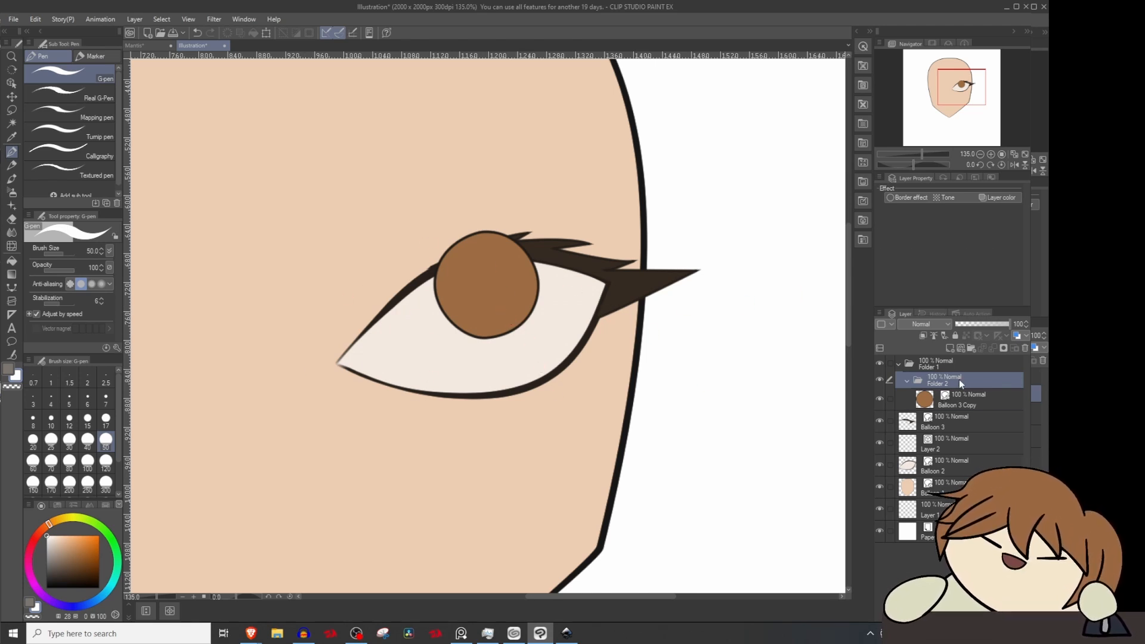
click(969, 399)
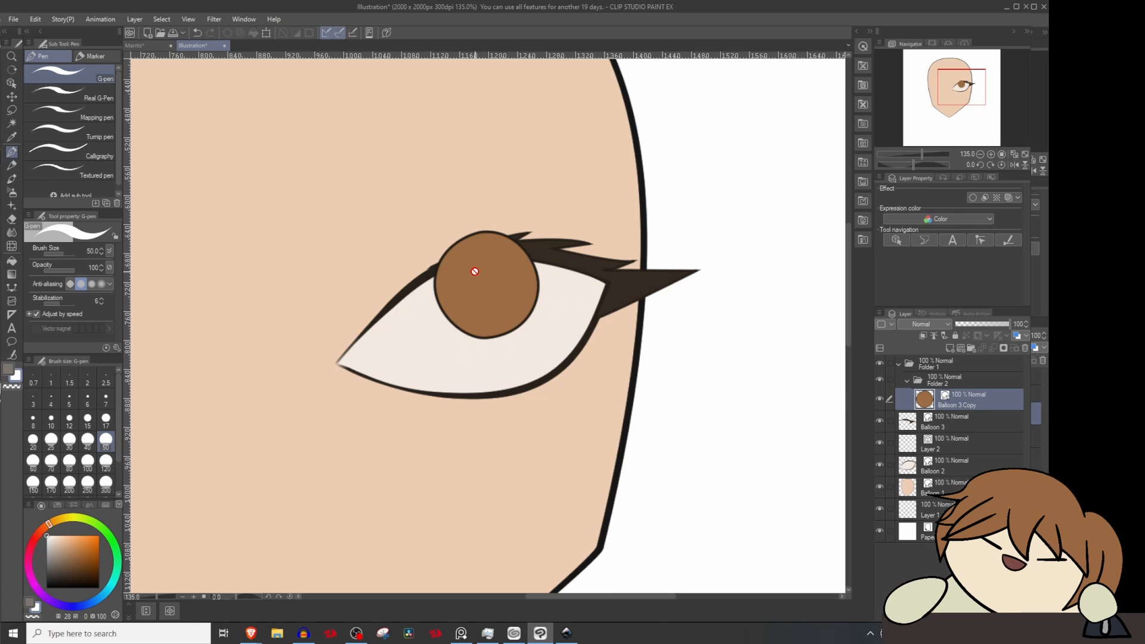
Step: Draw a small closed white shape inside the iris with the Curve balloon tool as a new layer
key(t)
key(t)
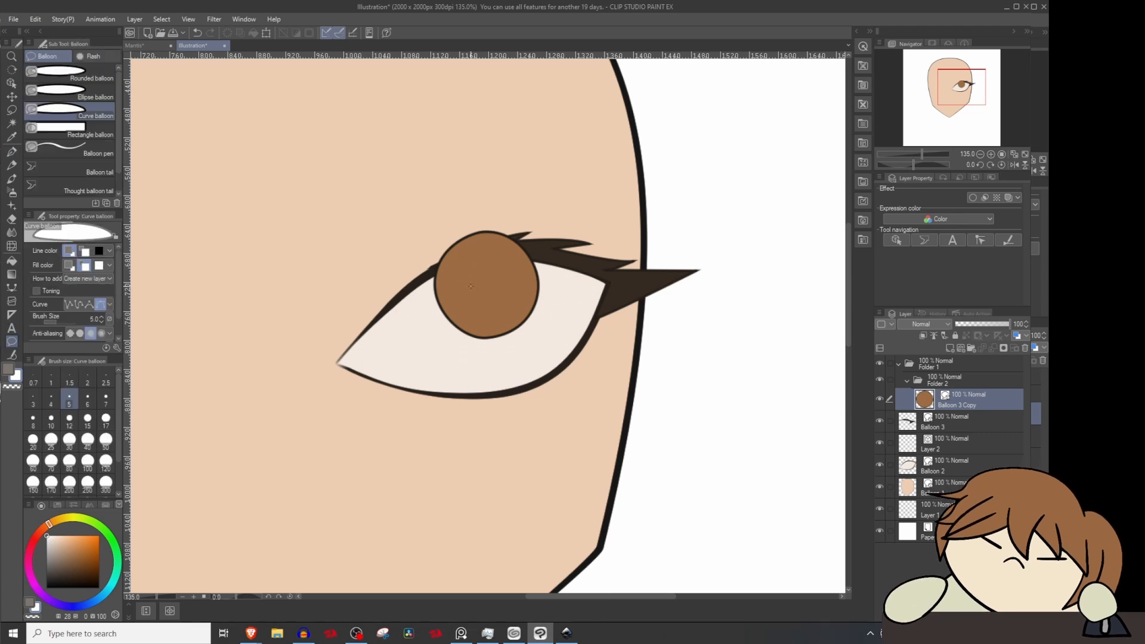
scroll(470, 286, up, 4)
click(485, 265)
drag(499, 333, 528, 335)
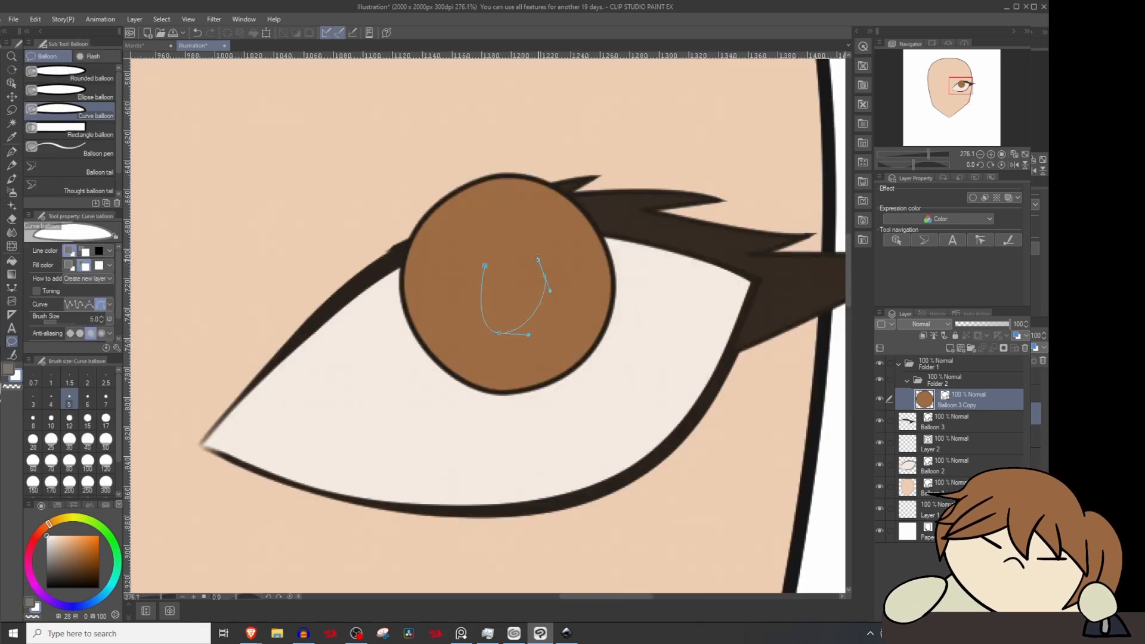
double_click(537, 260)
key(o)
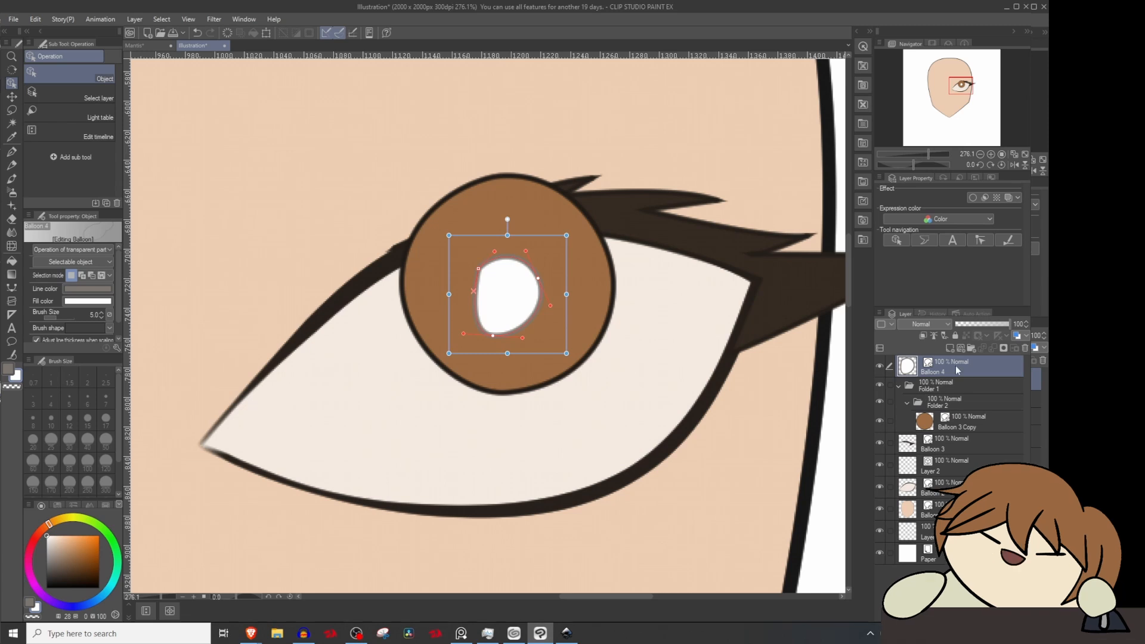
Step: Move the white Balloon 4 layer into Folder 2, above the brown iris layer
drag(956, 370, 965, 411)
click(971, 378)
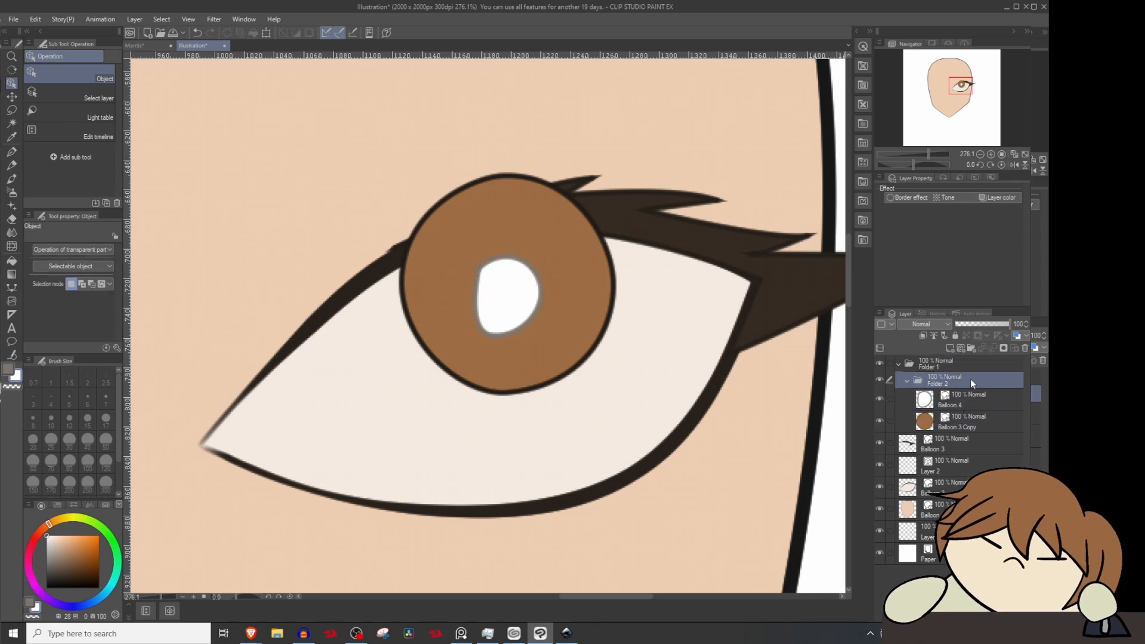
right_click(970, 379)
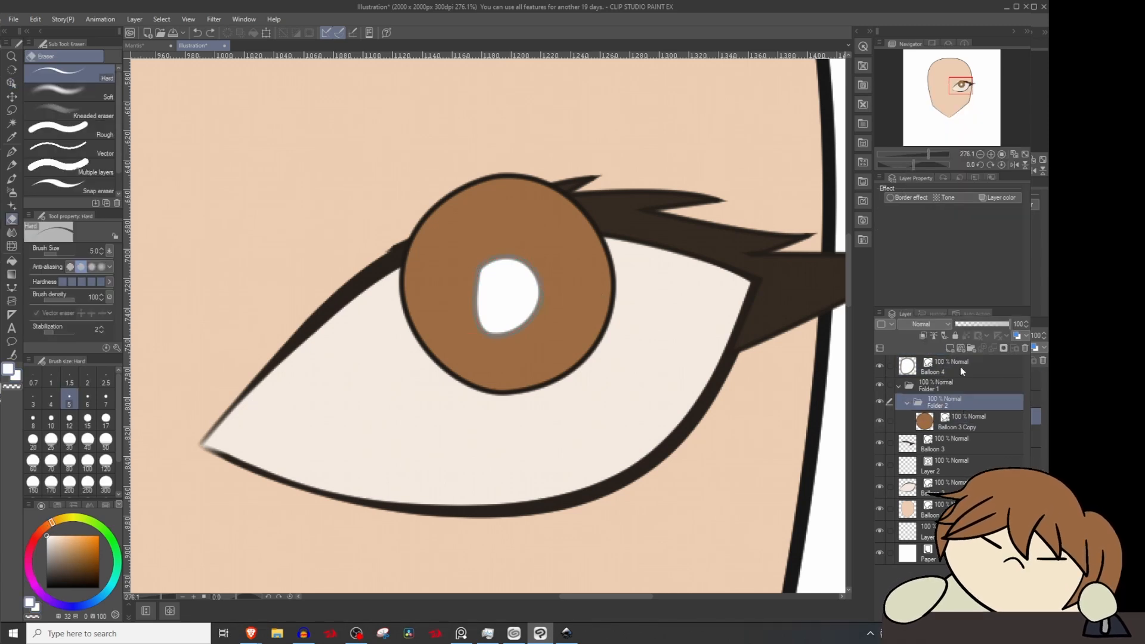
mouse_move(960, 367)
mouse_down()
mouse_move(966, 418)
mouse_move(962, 389)
mouse_up()
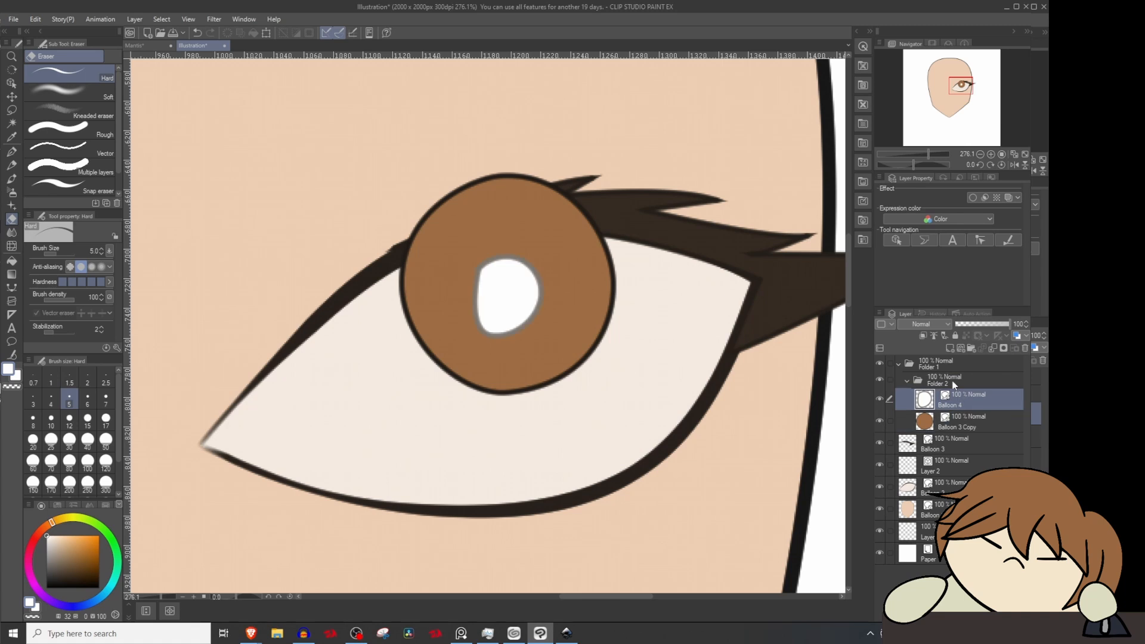
Step: Add a layer mask to Folder 2 and erase the part of the iris overlapping the upper eyelid and lashes
right_click(964, 379)
key(Escape)
click(1003, 347)
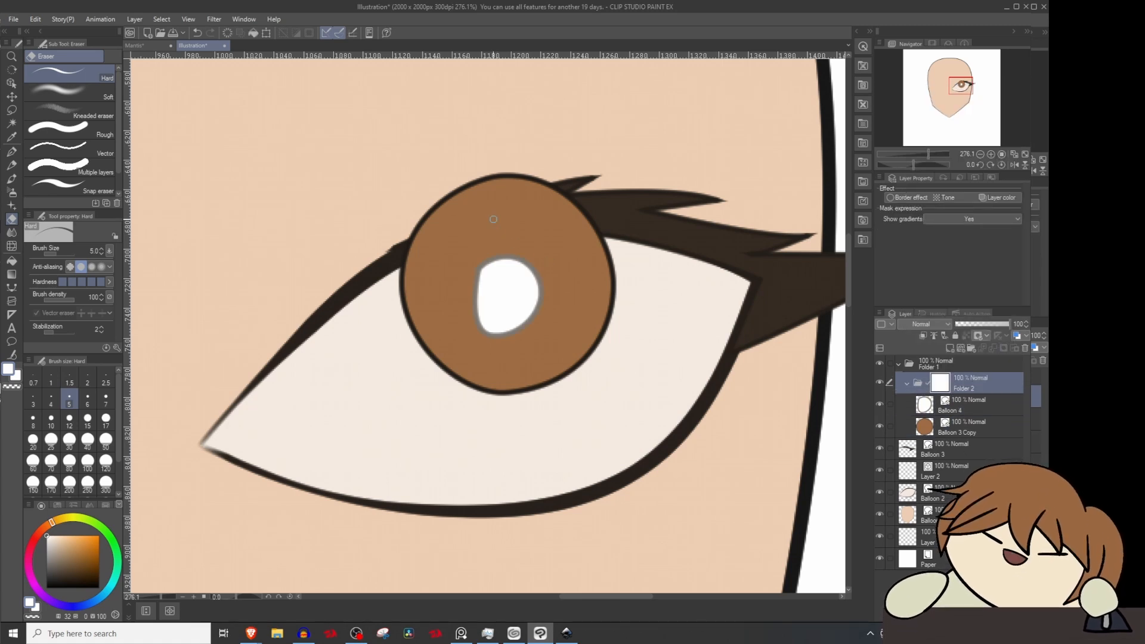
click(50, 439)
mouse_move(402, 225)
mouse_down()
mouse_move(484, 180)
mouse_move(565, 192)
mouse_move(529, 215)
mouse_move(607, 217)
mouse_up()
mouse_move(453, 202)
mouse_down()
mouse_move(413, 239)
mouse_move(473, 222)
mouse_up()
Step: Paint the iris's upper edge back on the mask with the size 25 G-pen and place Folder 2 beneath the lash layer
key(p)
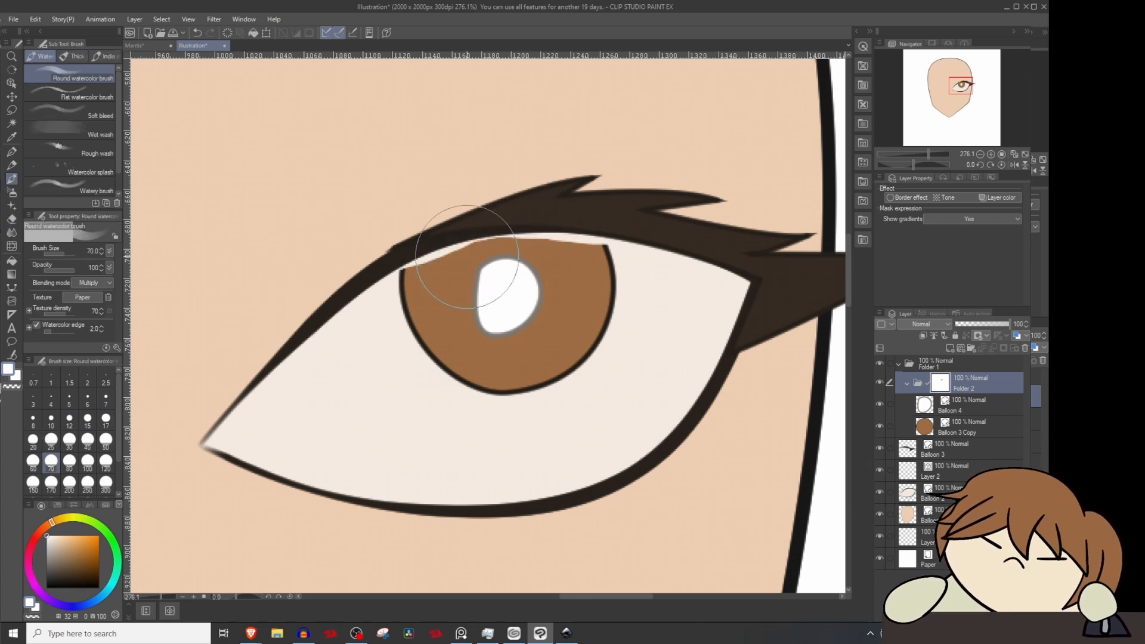
key(bracketleft)
key(bracketleft)
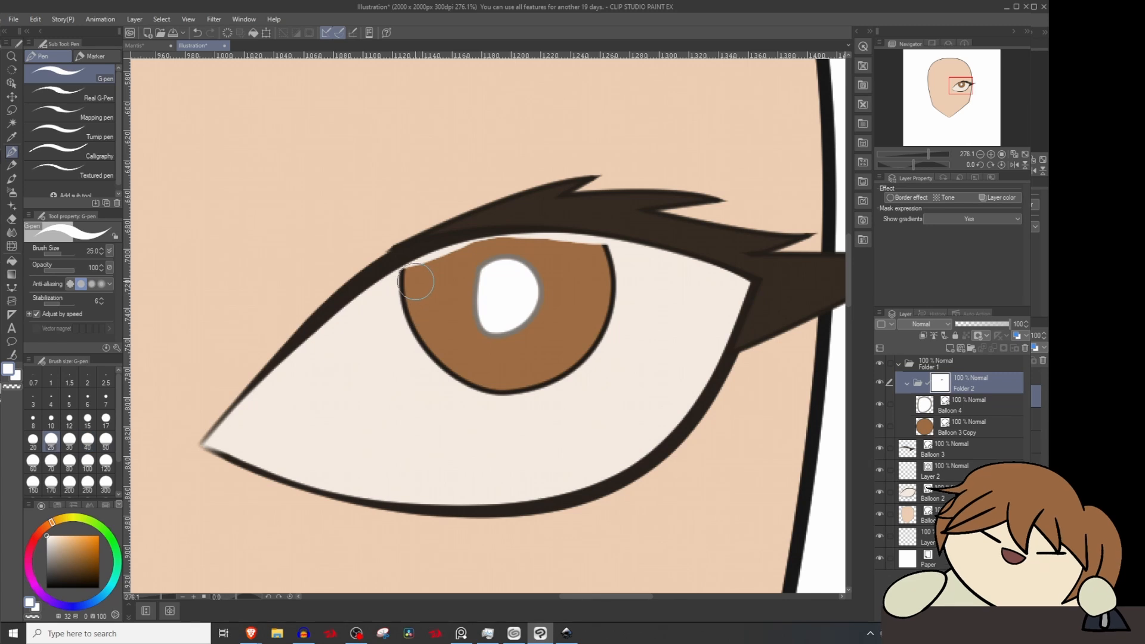
mouse_move(417, 281)
mouse_down()
mouse_move(510, 248)
mouse_move(621, 256)
mouse_up()
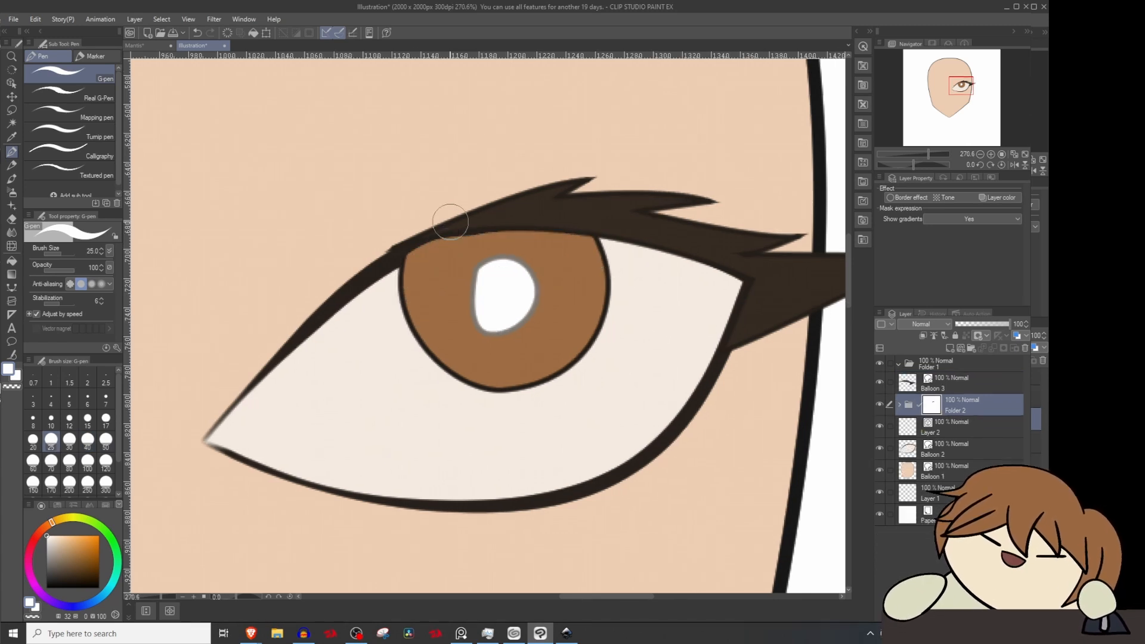
Step: Reshape the upper lash by lowering its inner corner point and pulling the adjacent curve point outward
ctrl+click(520, 233)
drag(394, 251, 389, 267)
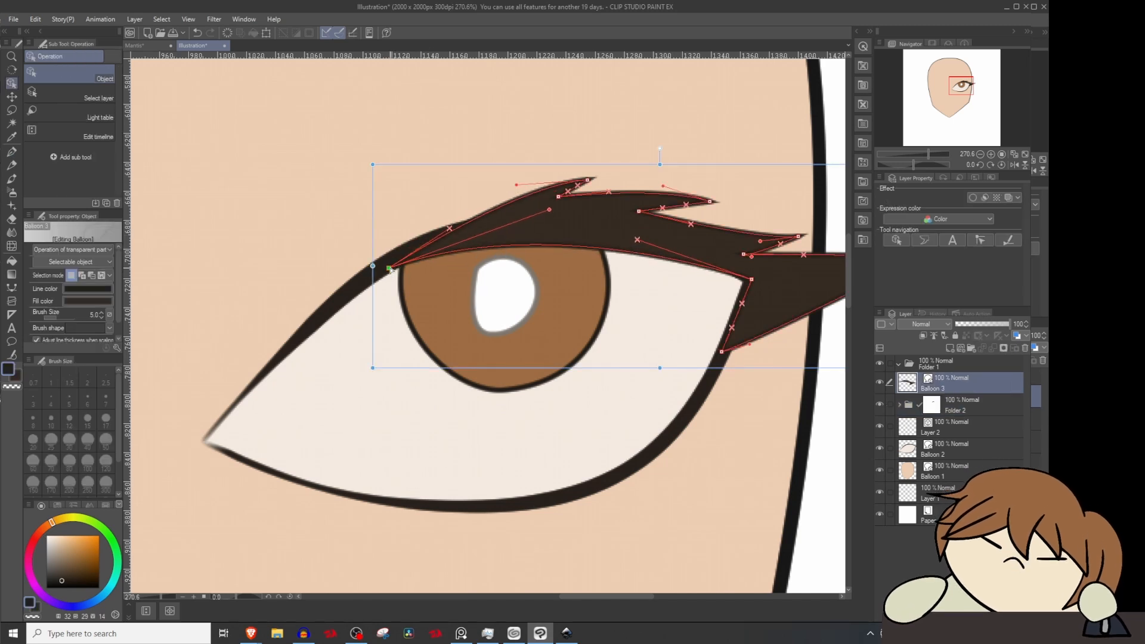
drag(448, 226, 437, 216)
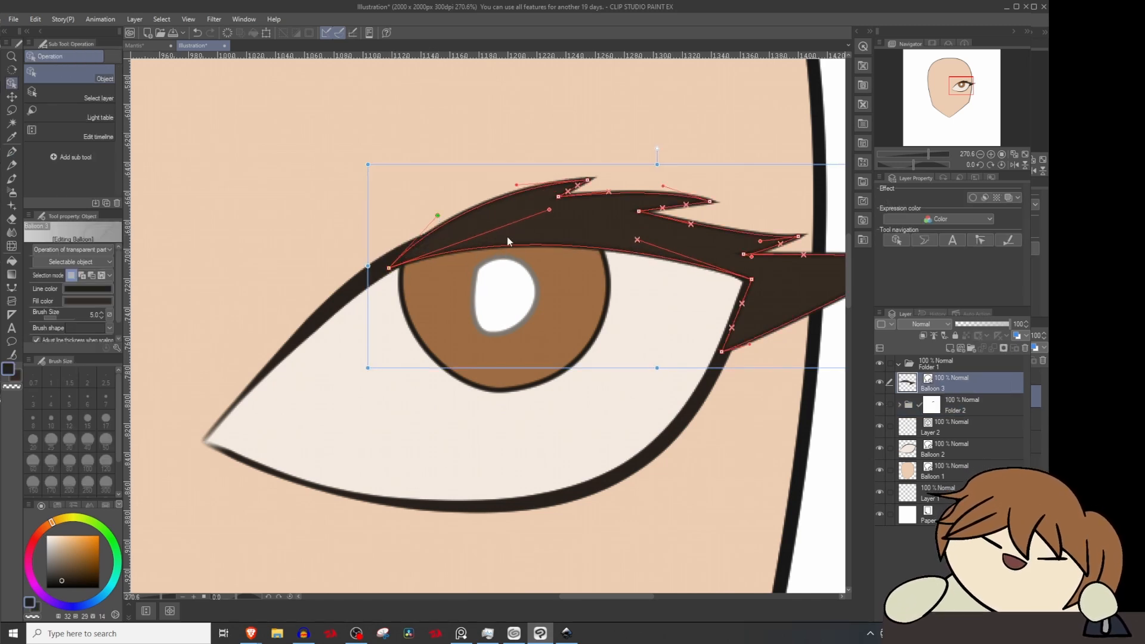
Step: Group the Balloon 4 and Balloon 3 Copy layers into a new folder inside Folder 2
click(515, 299)
drag(513, 298, 473, 316)
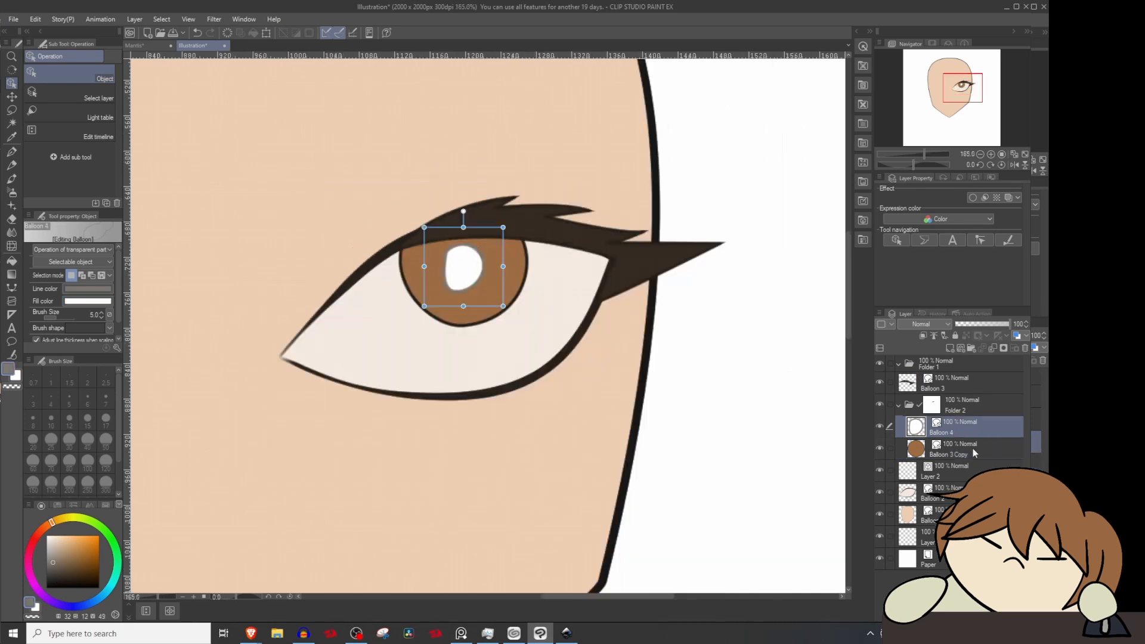
ctrl+click(972, 449)
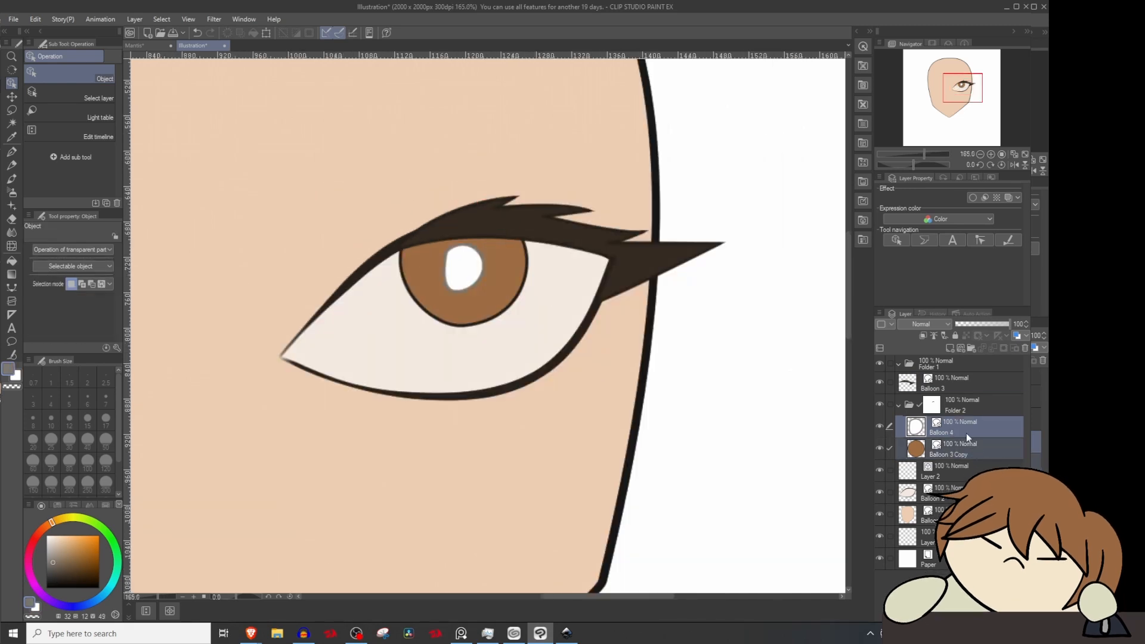
key(ctrl+g)
Step: Transform the grouped iris and white shape: tilt them slightly, shift them downward and scale them to 131%
key(ctrl+t)
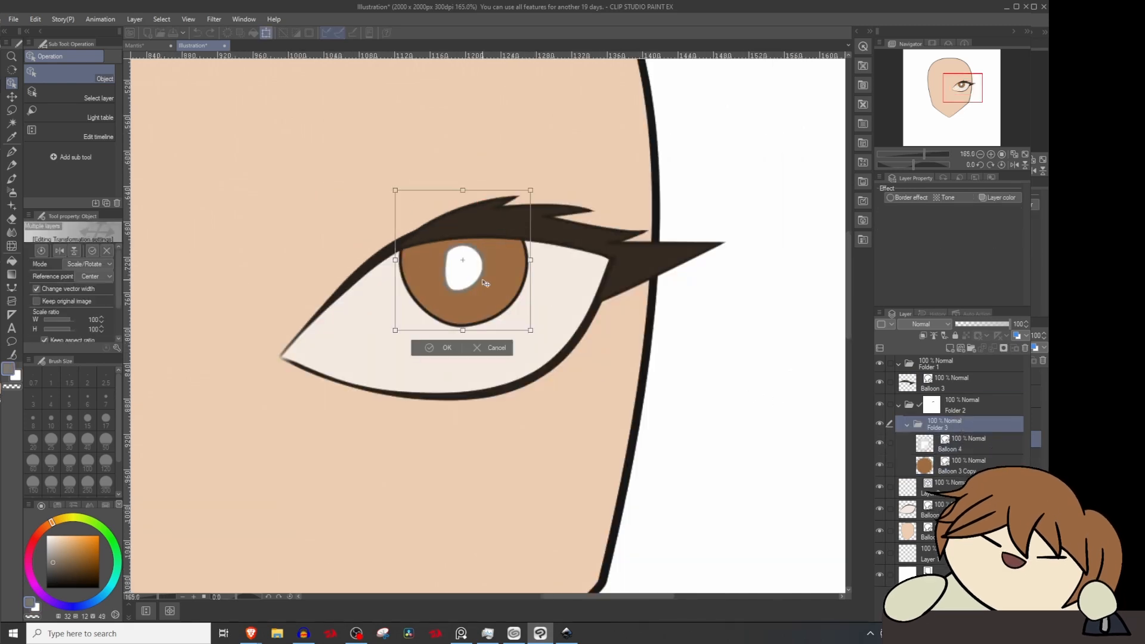
drag(490, 282, 438, 281)
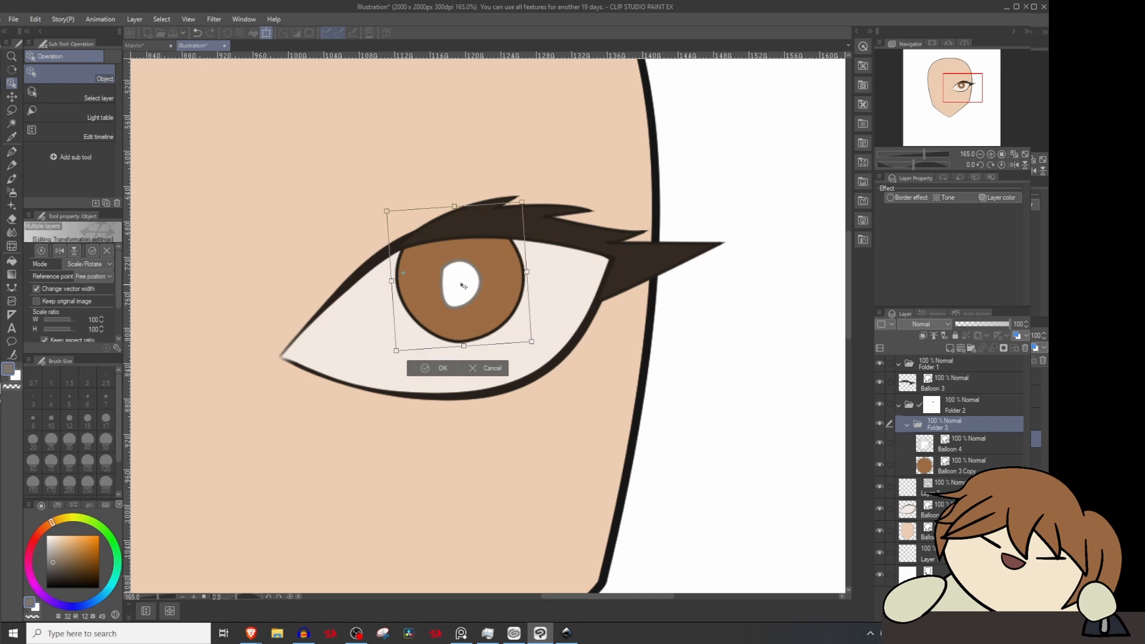
drag(528, 337, 582, 378)
scroll(582, 378, down, 5)
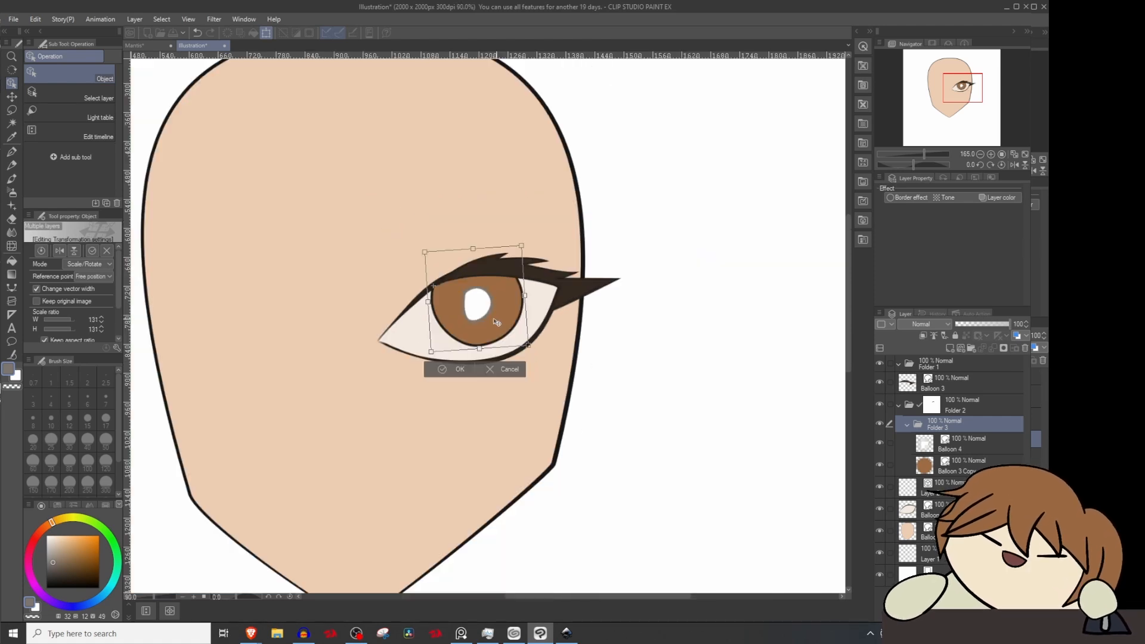
key(Return)
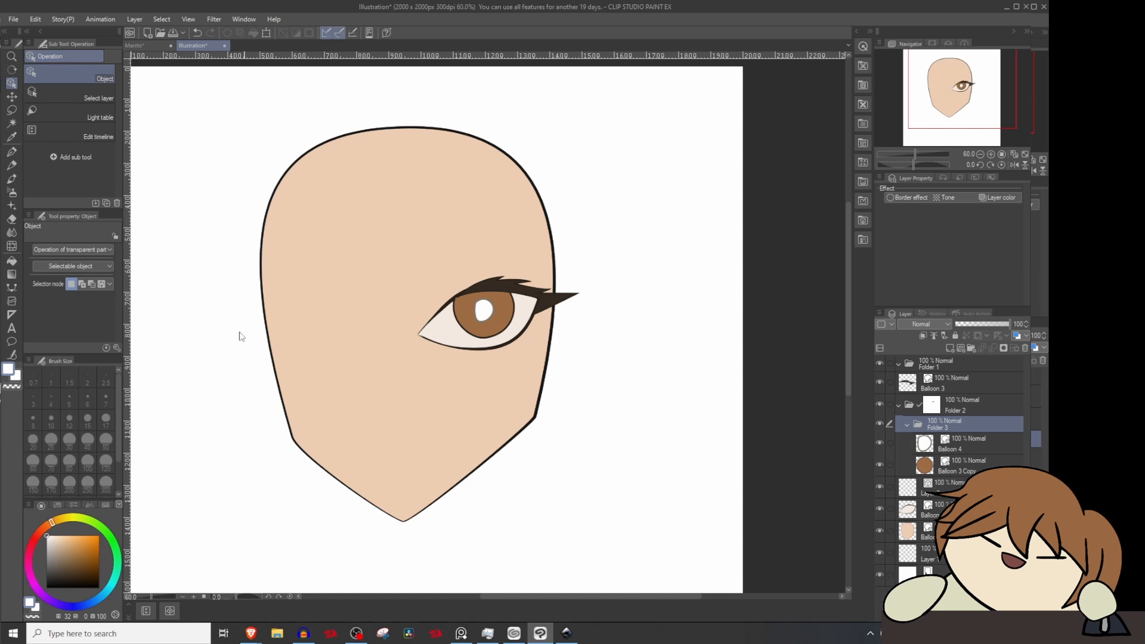
Step: Draw a closed, tapered white hair lock from the forehead down to the inner eye corner with the Curve balloon tool
key(p)
key(u)
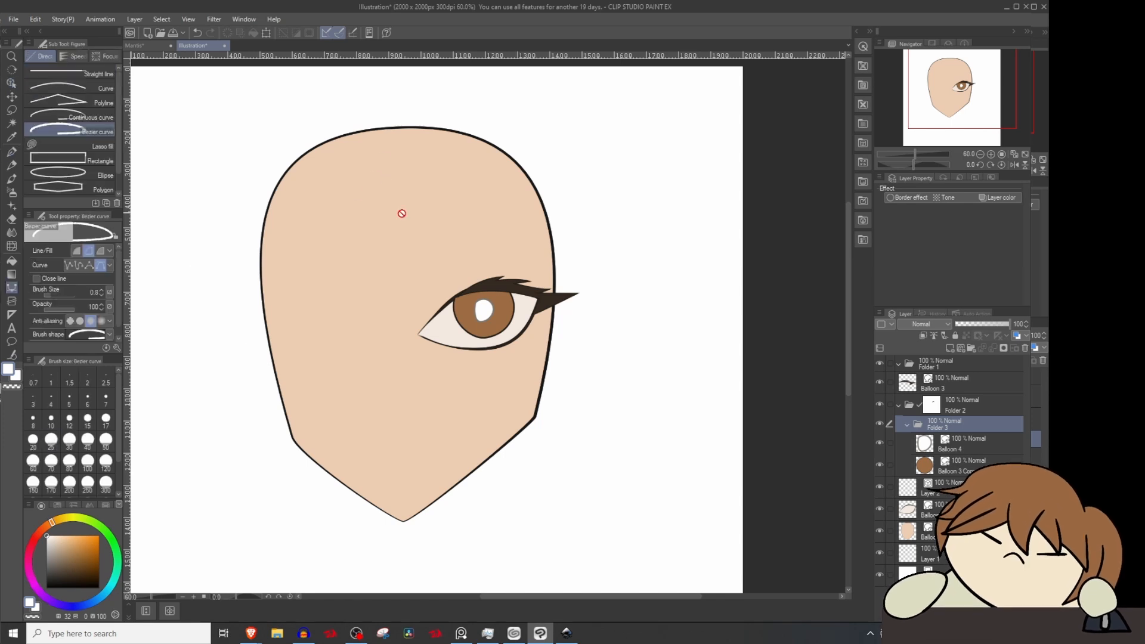
key(u)
key(t)
drag(399, 217, 400, 209)
drag(371, 213, 377, 256)
drag(415, 338, 445, 370)
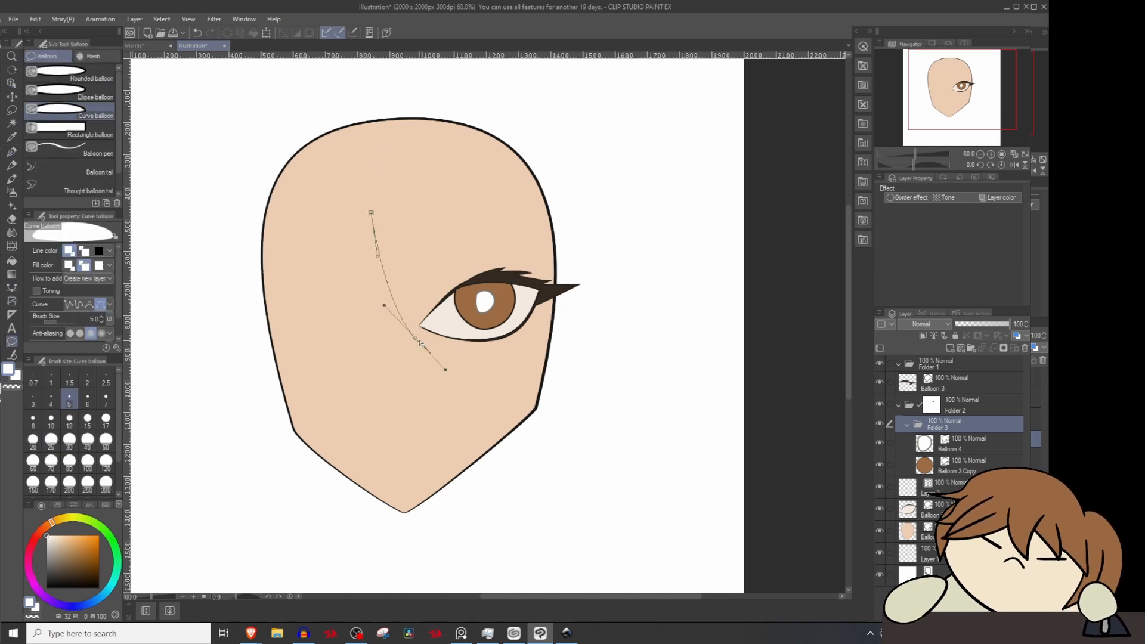
key(Return)
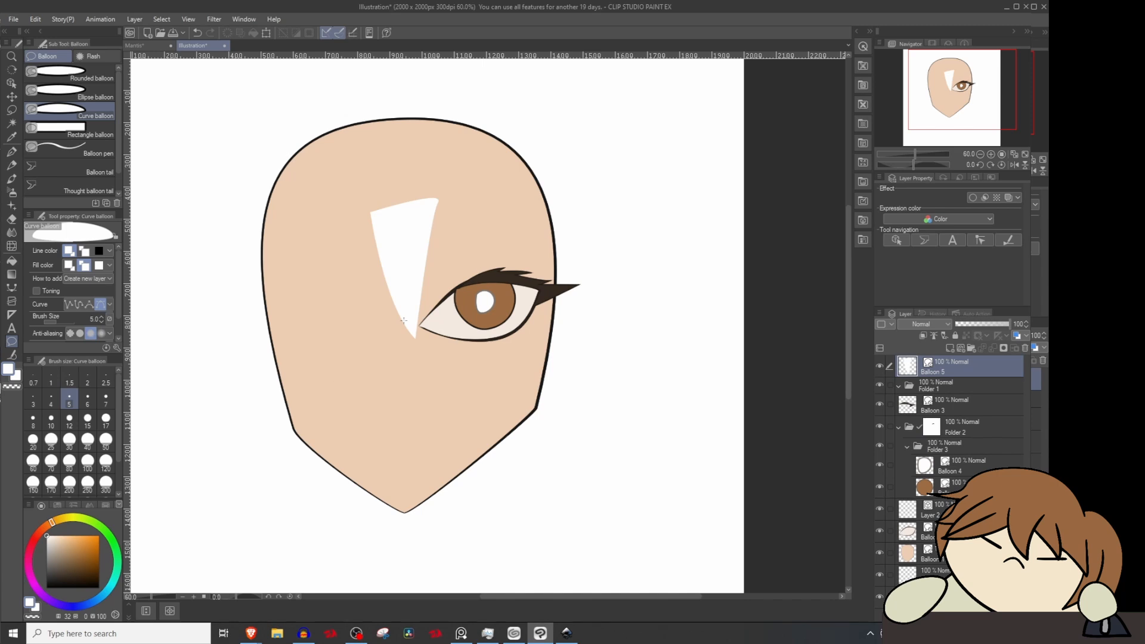
Step: Set the hair lock's line color to a very dark red and its fill color to dark red
key(o)
click(97, 288)
drag(687, 364, 726, 349)
click(893, 274)
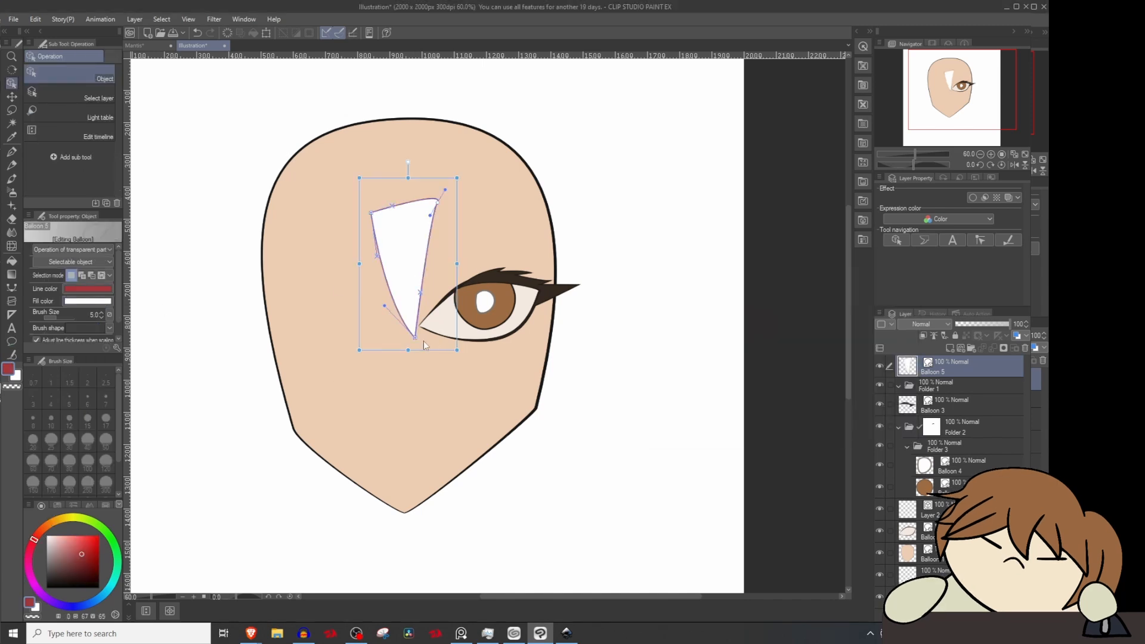
click(94, 581)
click(88, 301)
click(719, 366)
click(893, 274)
Step: Duplicate the red hair lock across the forehead into a fringe of five, tilting the two locks on the side without an eye
drag(430, 244, 473, 237)
alt+drag(455, 241, 503, 234)
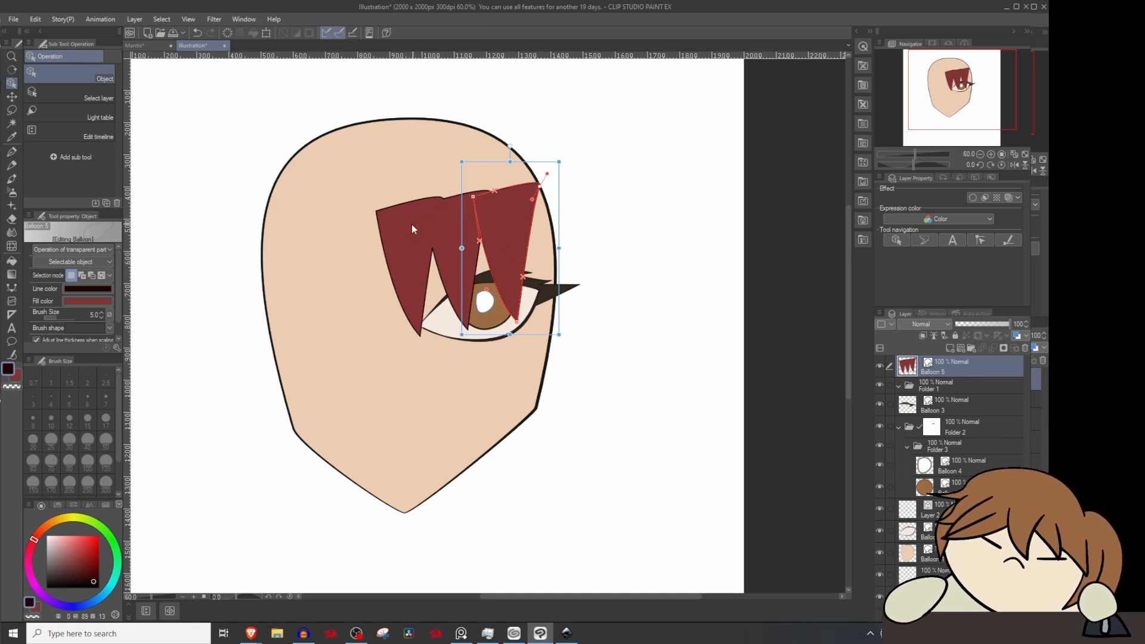
alt+drag(513, 216, 338, 228)
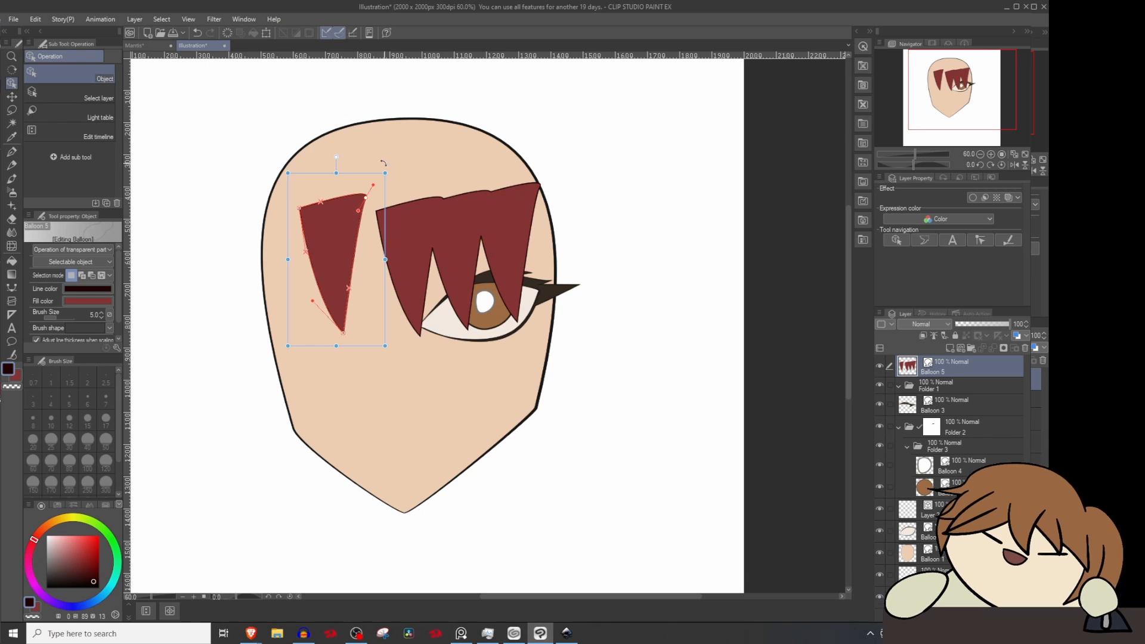
drag(383, 162, 420, 192)
mouse_move(349, 234)
mouse_down()
mouse_move(378, 229)
mouse_move(368, 235)
mouse_up()
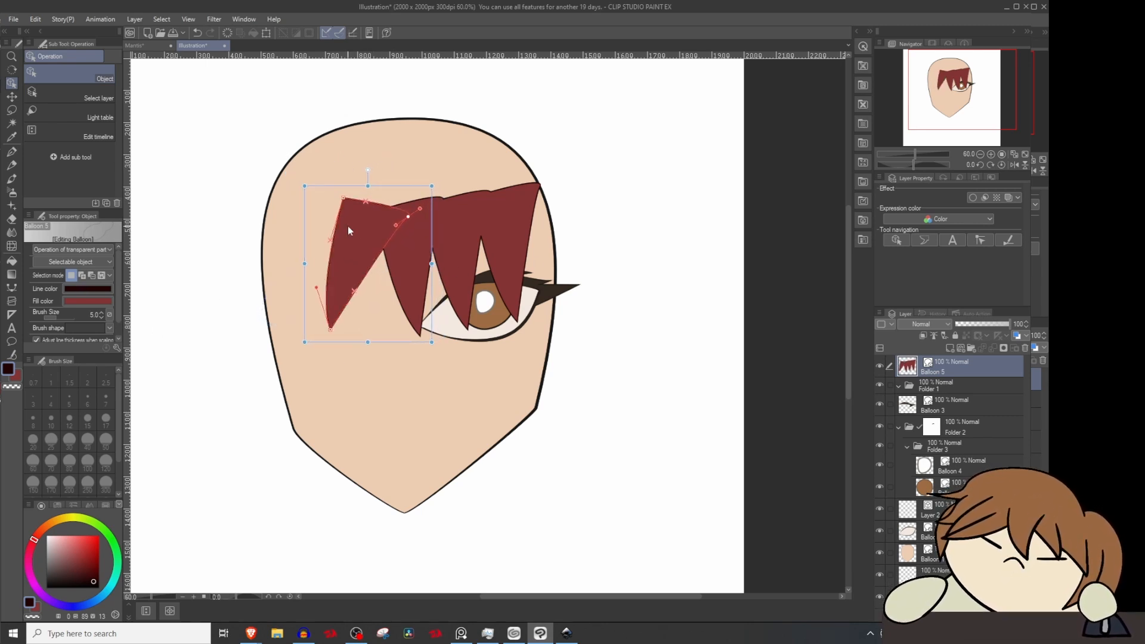
drag(348, 227, 301, 223)
click(413, 241)
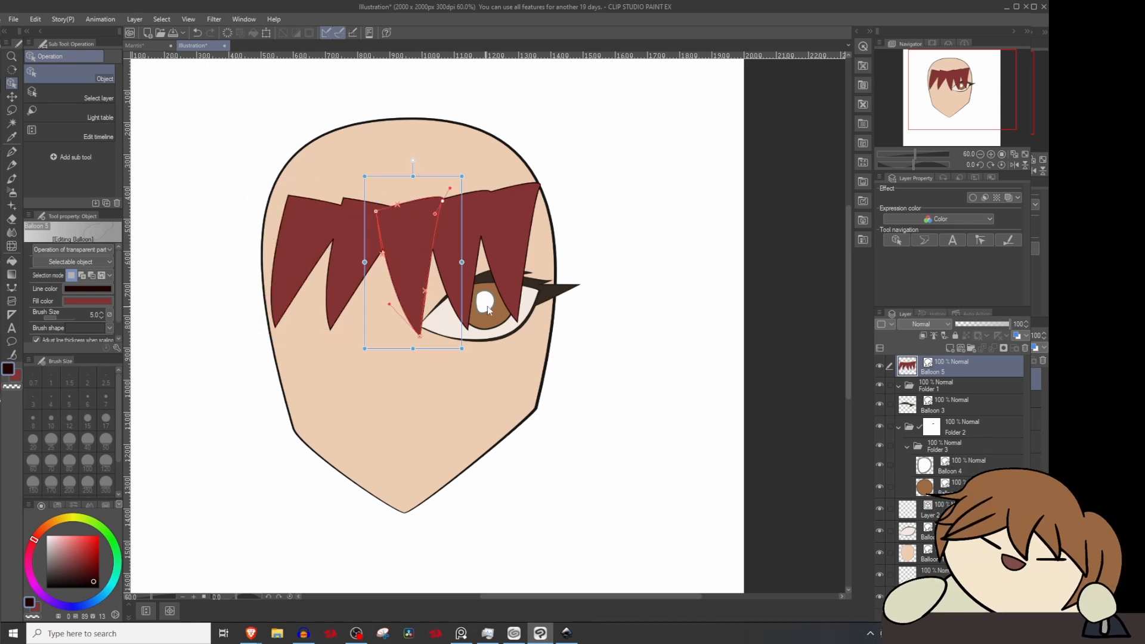
key(u)
key(o)
key(u)
click(523, 218)
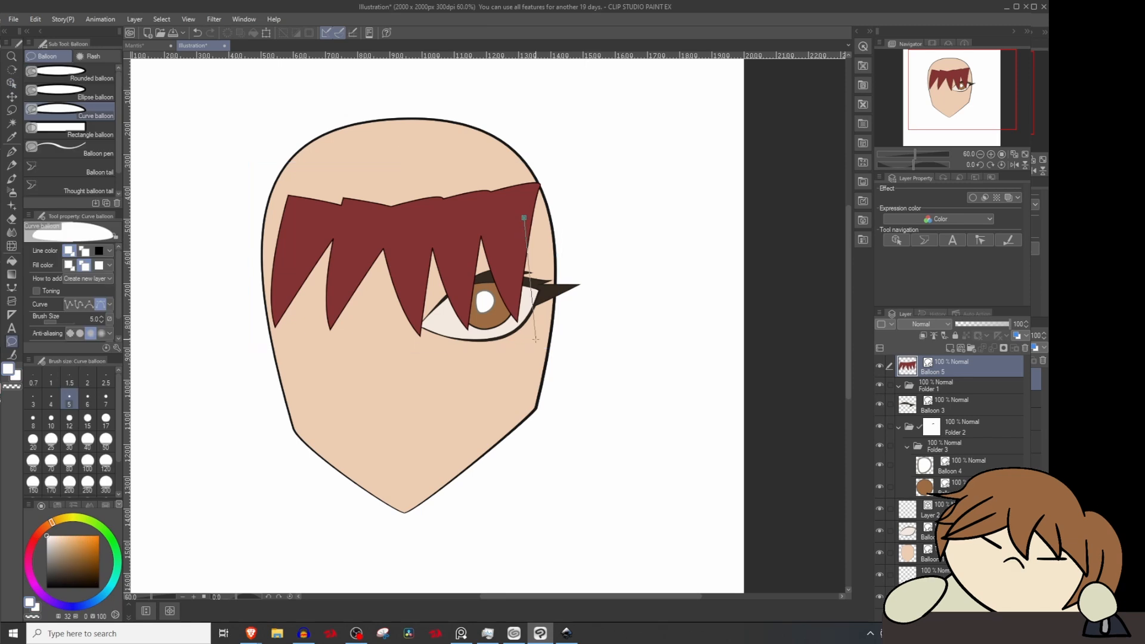
click(530, 363)
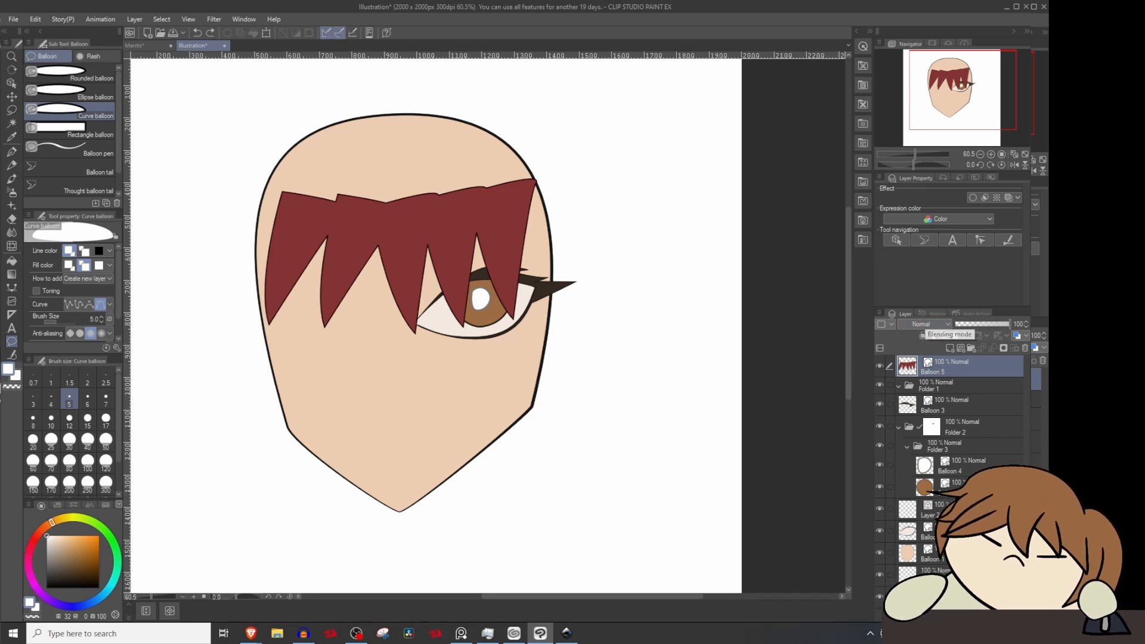
Step: Paint white test strokes over the face and fringe with the Rough wash brush on a new raster layer above the hair
right_click(954, 449)
click(954, 155)
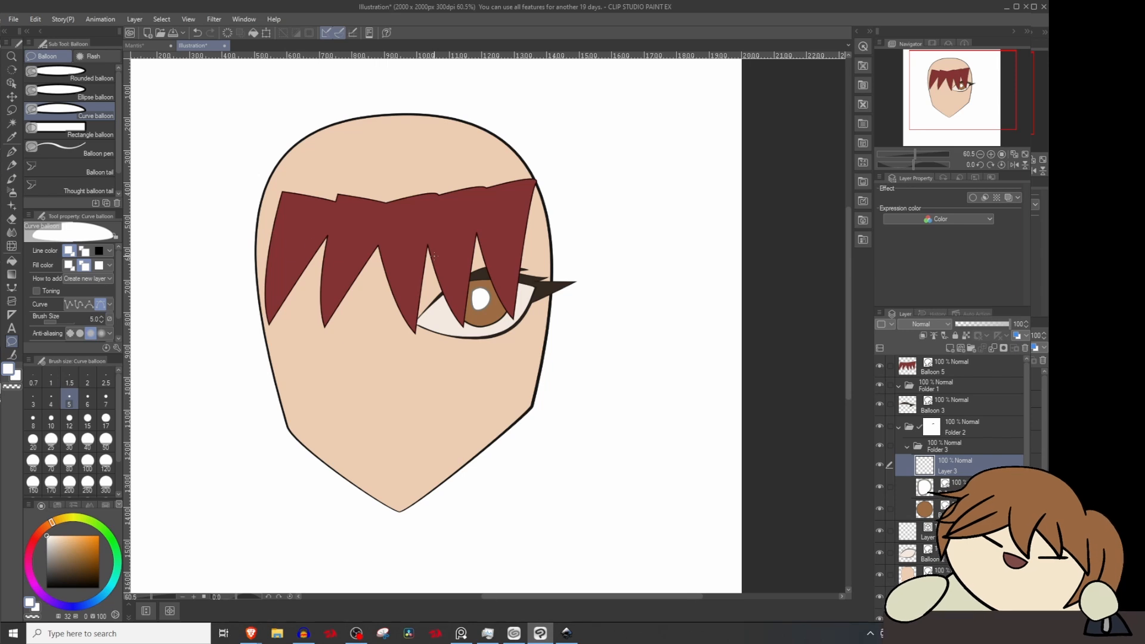
key(b)
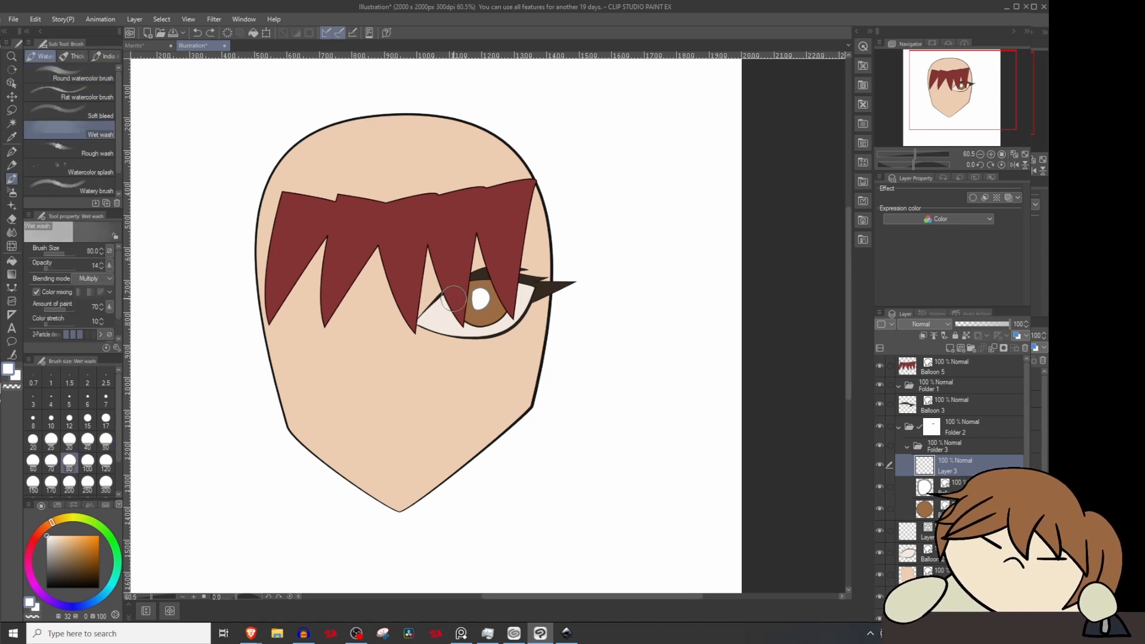
mouse_move(453, 299)
mouse_down()
mouse_move(468, 427)
mouse_move(492, 353)
mouse_move(396, 309)
mouse_up()
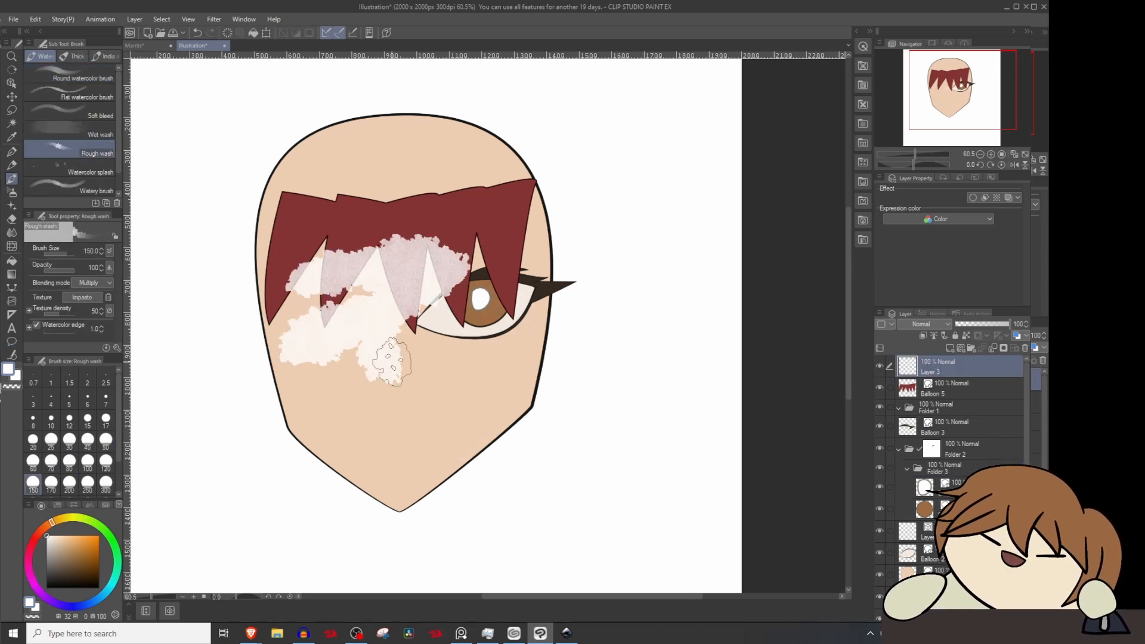
mouse_move(383, 357)
mouse_down()
mouse_move(370, 467)
mouse_move(351, 388)
mouse_up()
scroll(384, 346, up, 4)
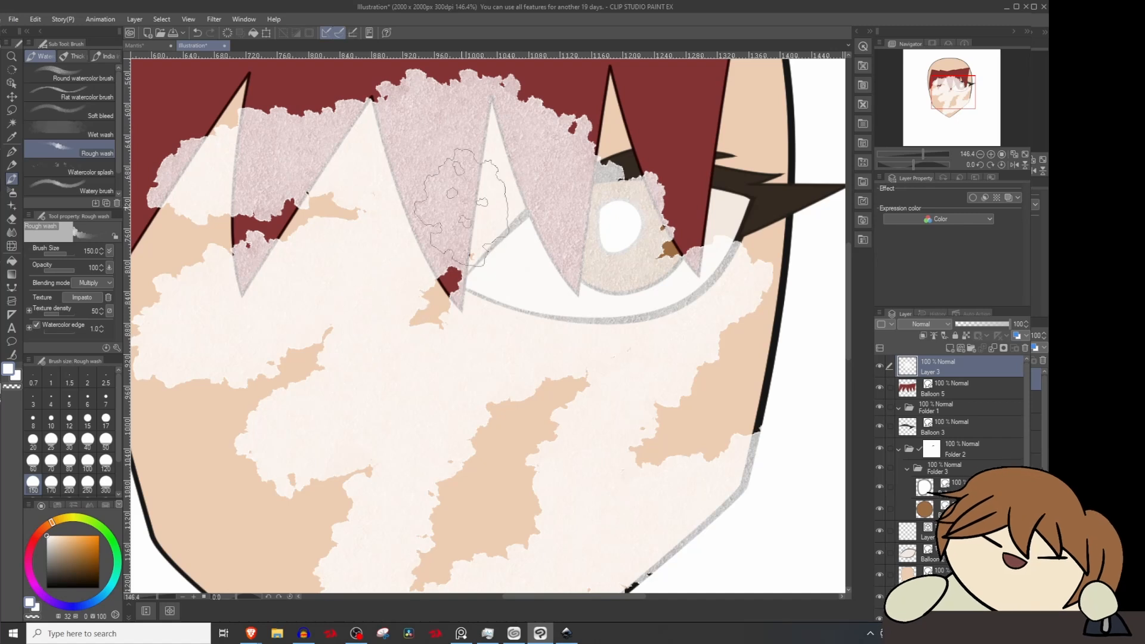
mouse_move(460, 208)
mouse_down()
mouse_move(515, 252)
mouse_move(435, 292)
mouse_move(427, 334)
mouse_move(299, 464)
mouse_move(422, 440)
mouse_up()
scroll(471, 361, down, 4)
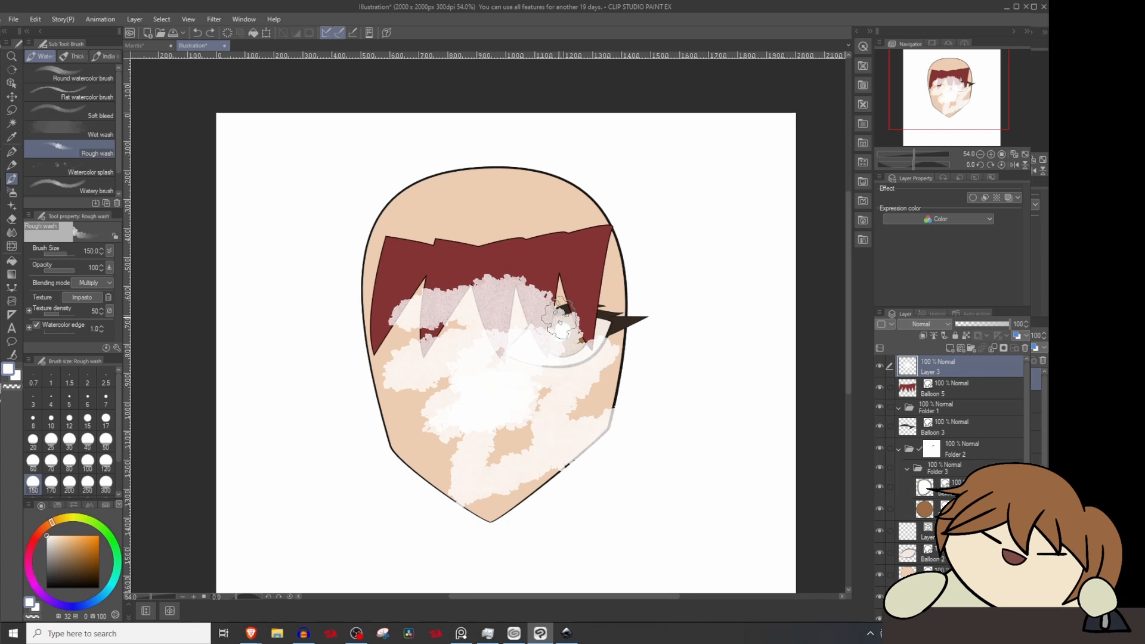
Step: Delete the painted raster layer above the hair layer
right_click(948, 363)
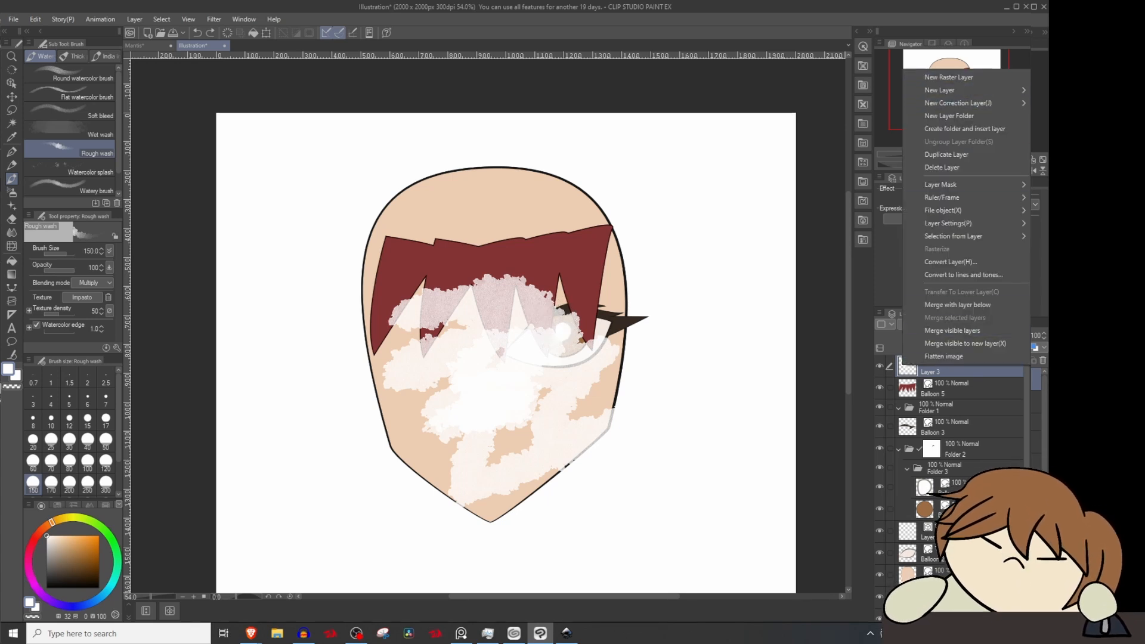
click(887, 338)
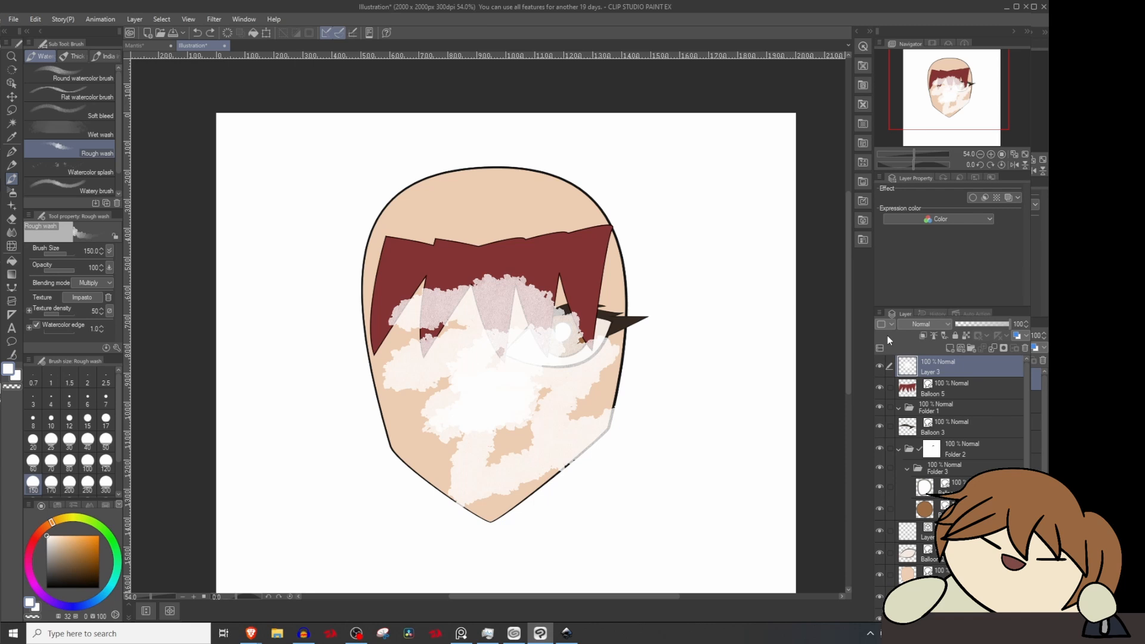
right_click(947, 372)
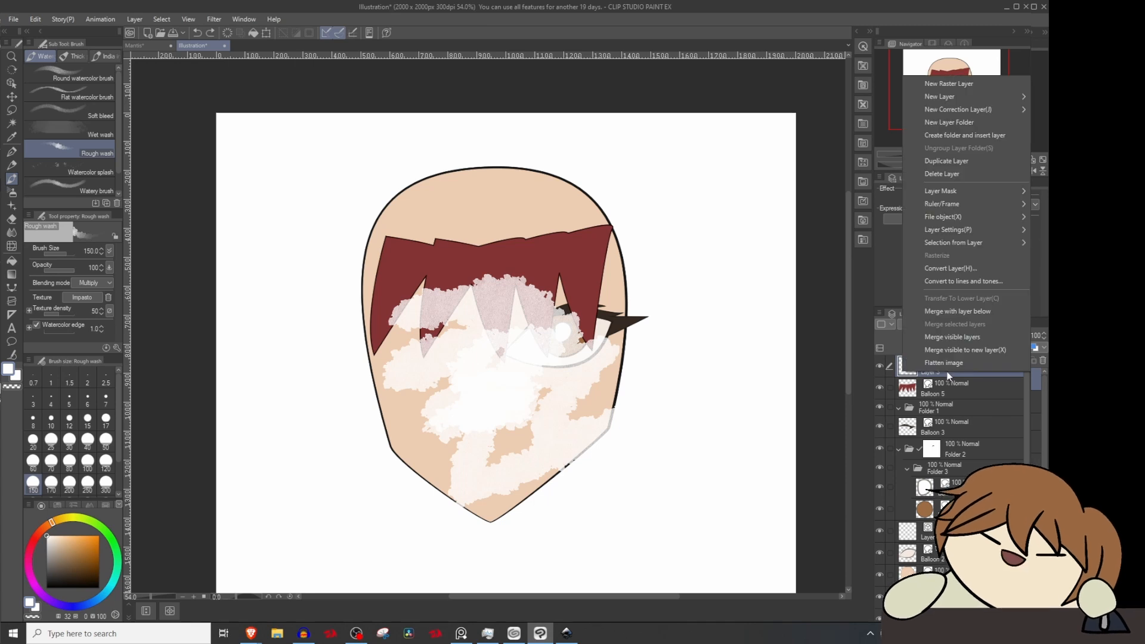
click(979, 174)
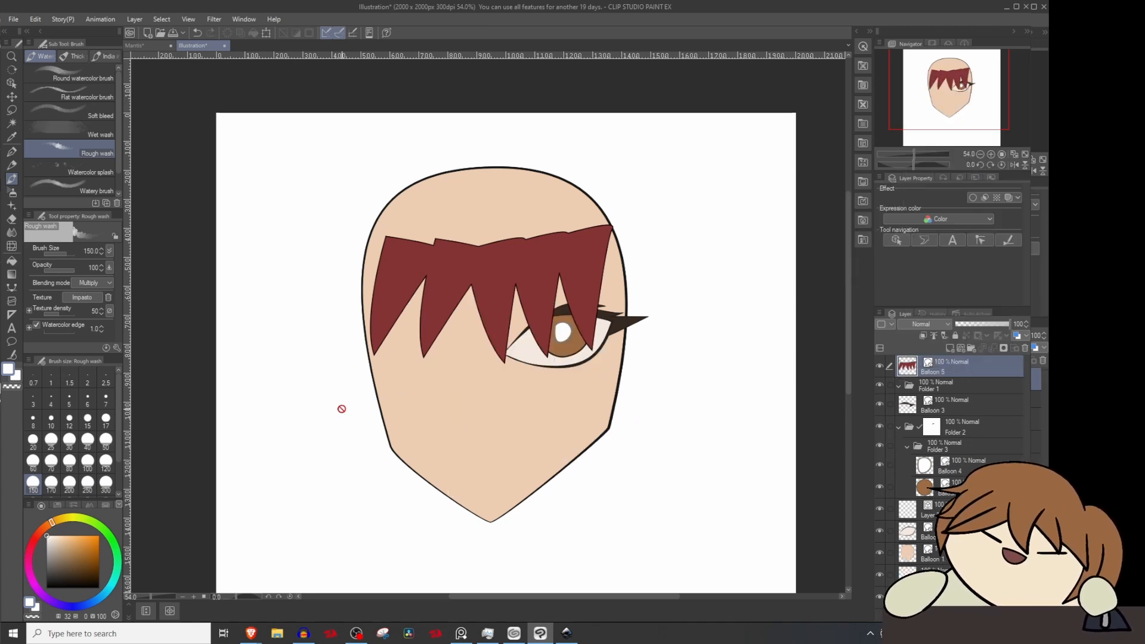
Step: Set the Curve balloon's line and fill colors to the skin tone sampled from the face
key(t)
key(t)
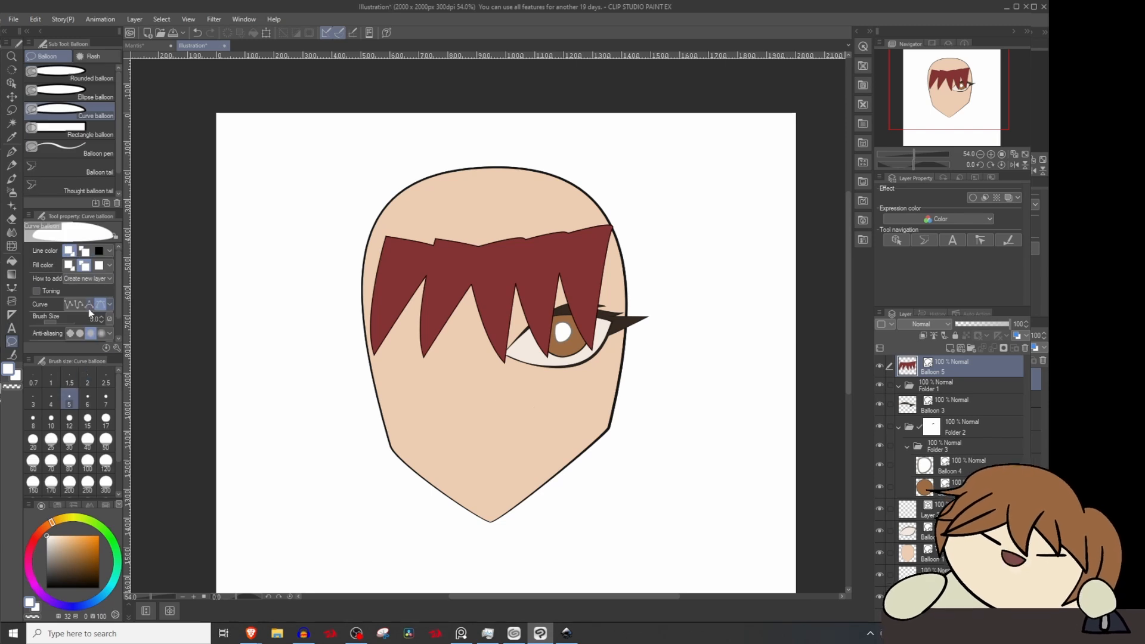
alt+click(524, 405)
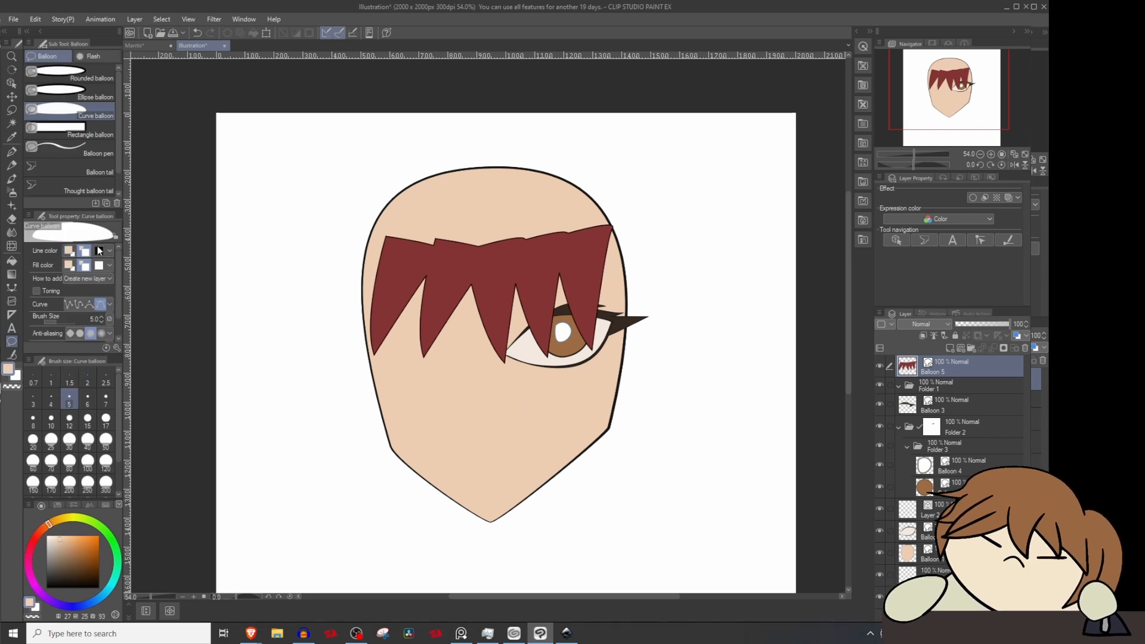
click(99, 250)
click(69, 265)
click(68, 250)
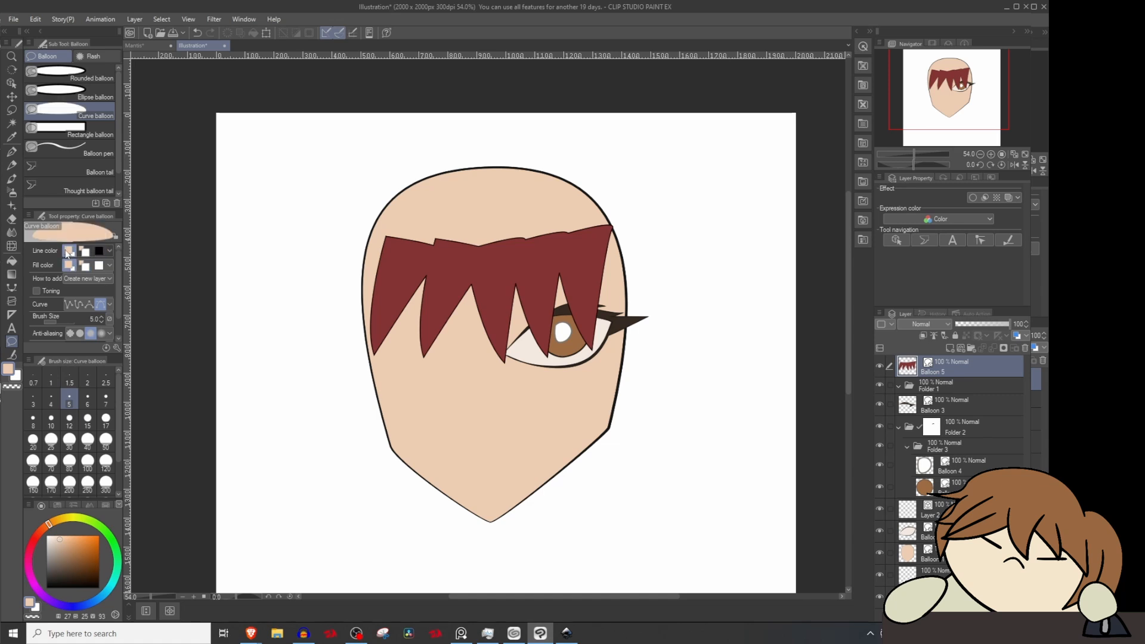
Step: Draw a closed Curve balloon shadow that zigzags below the fringe, runs down the eye-side cheek to the chin and returns across the forehead
drag(473, 400, 431, 398)
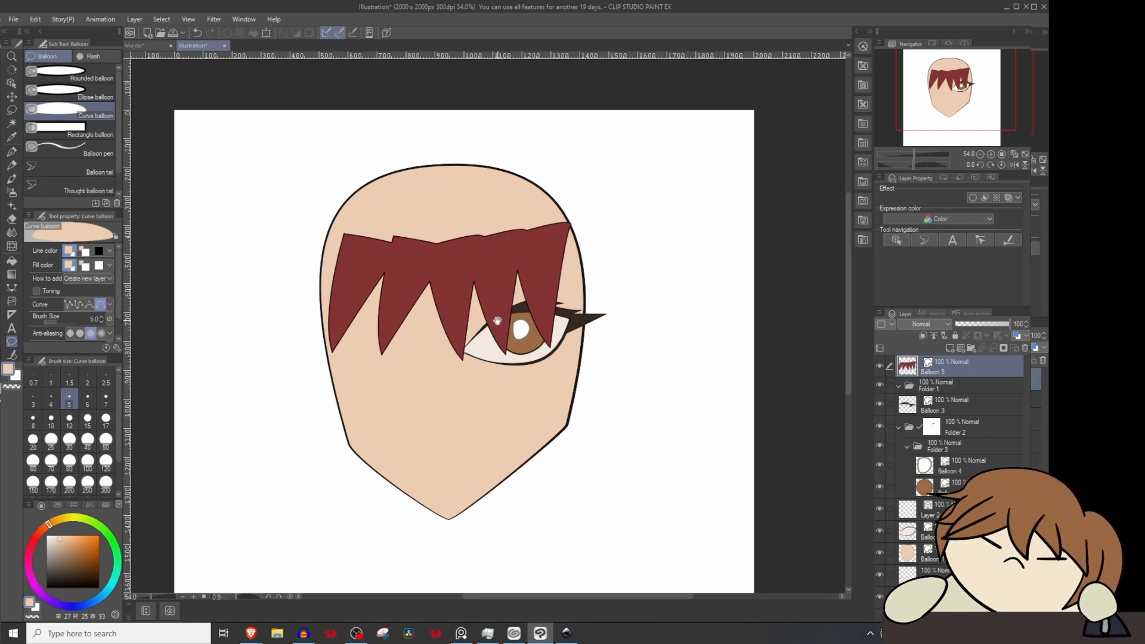
drag(497, 321, 471, 322)
click(309, 356)
click(345, 329)
click(357, 375)
click(399, 320)
click(442, 384)
click(459, 331)
click(499, 387)
click(504, 339)
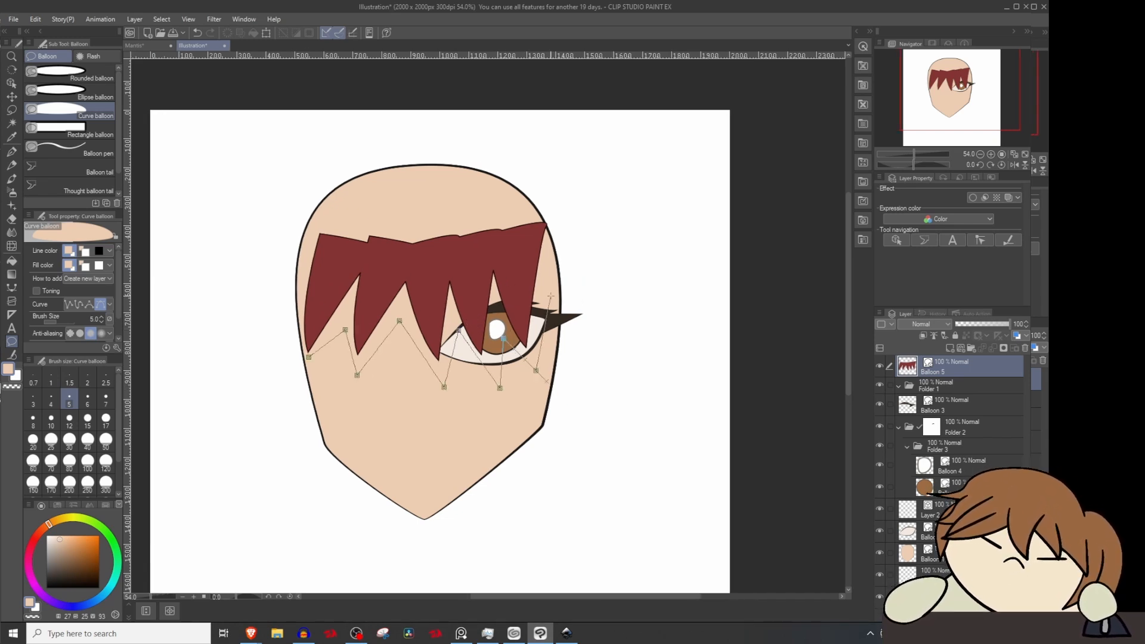
click(537, 374)
click(560, 225)
click(328, 266)
click(308, 357)
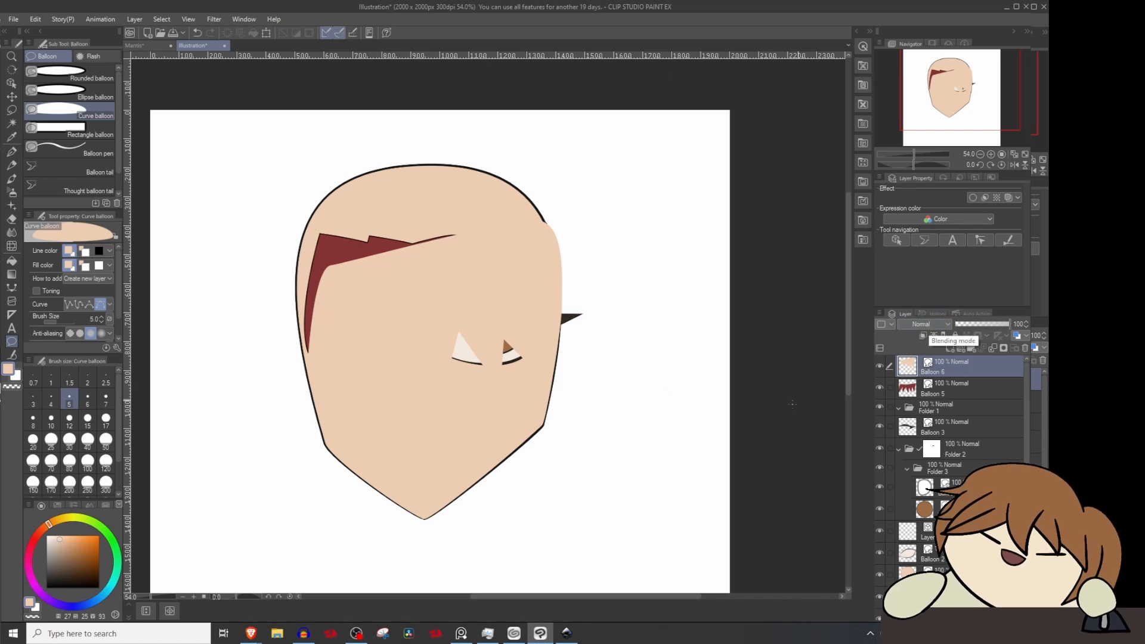
Step: Set the shadow balloon layer's blending mode to Multiply and reposition the shadow's control points beneath the eye
click(933, 326)
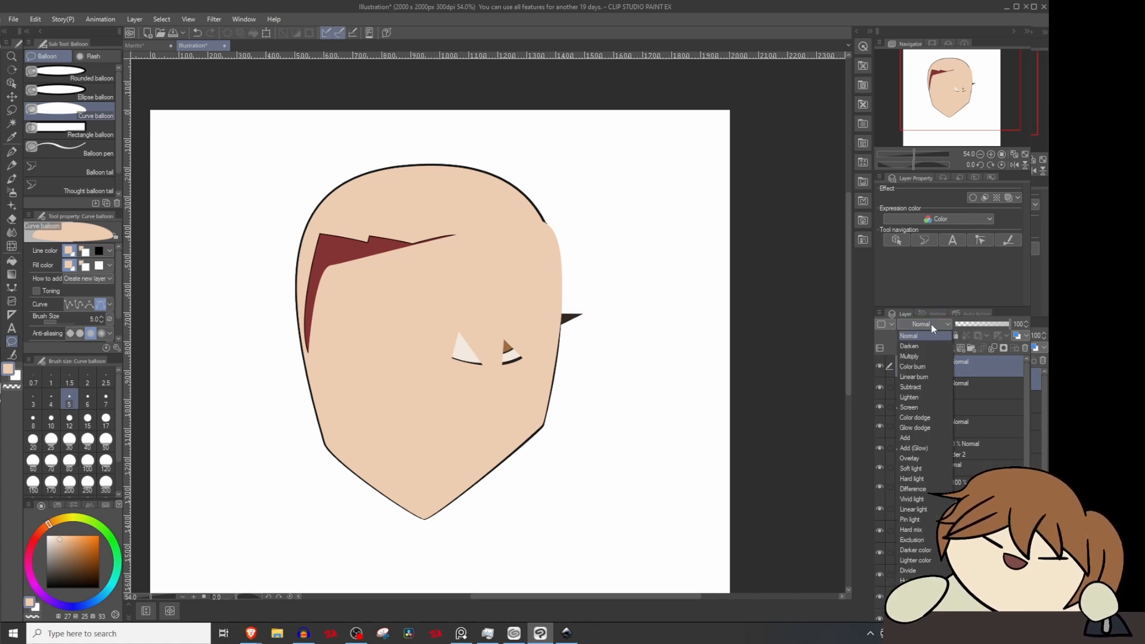
click(933, 355)
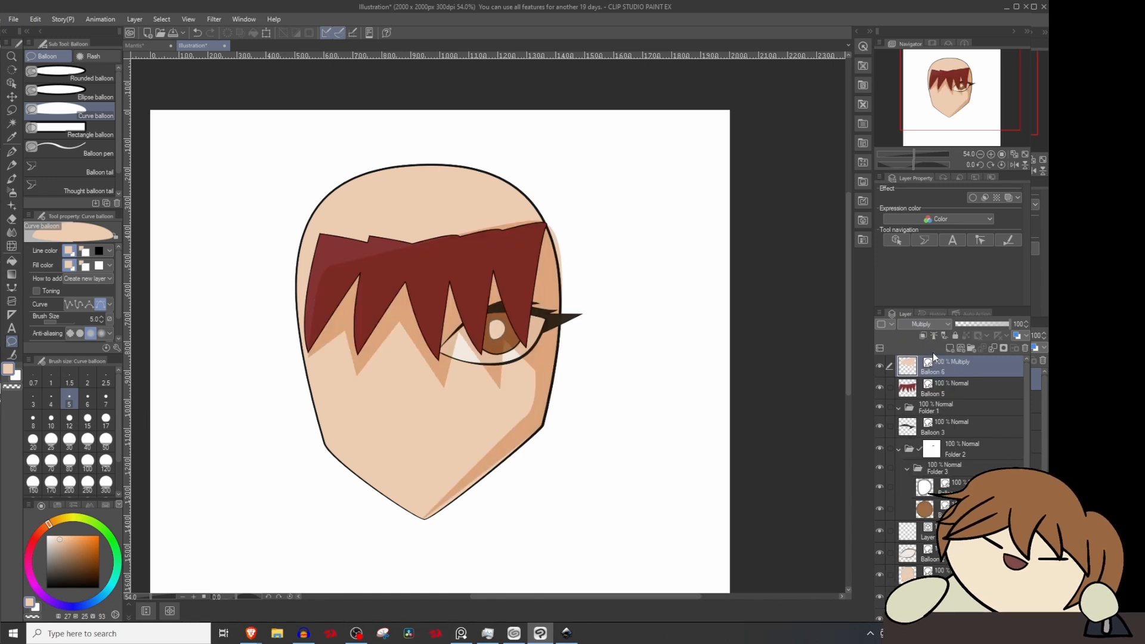
scroll(583, 414, up, 8)
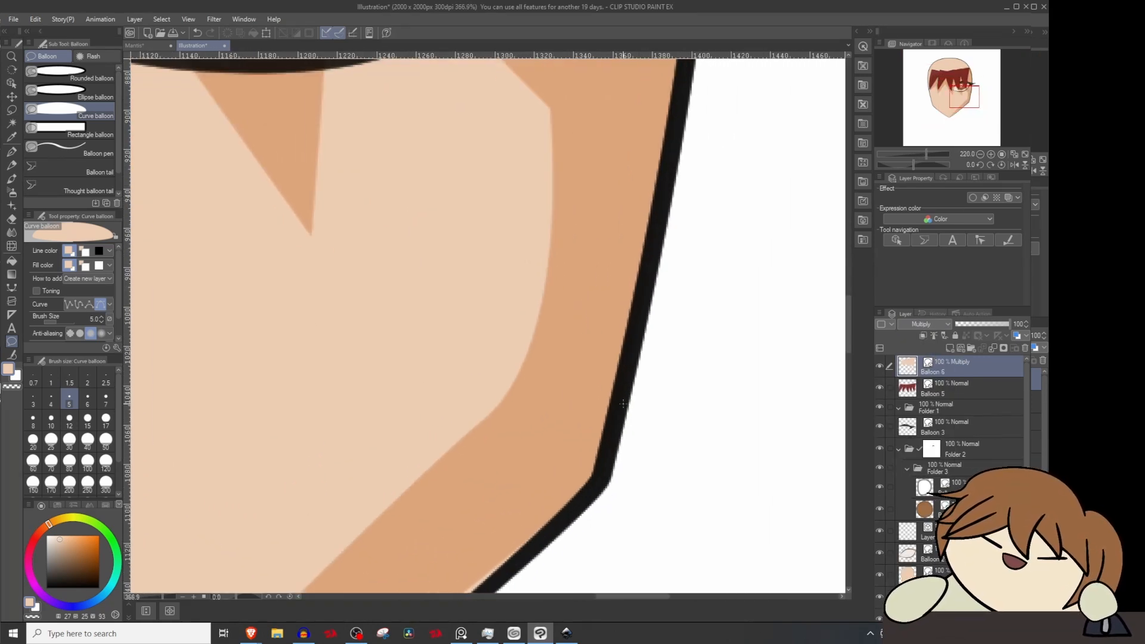
scroll(622, 404, down, 2)
scroll(614, 405, up, 4)
scroll(608, 406, down, 8)
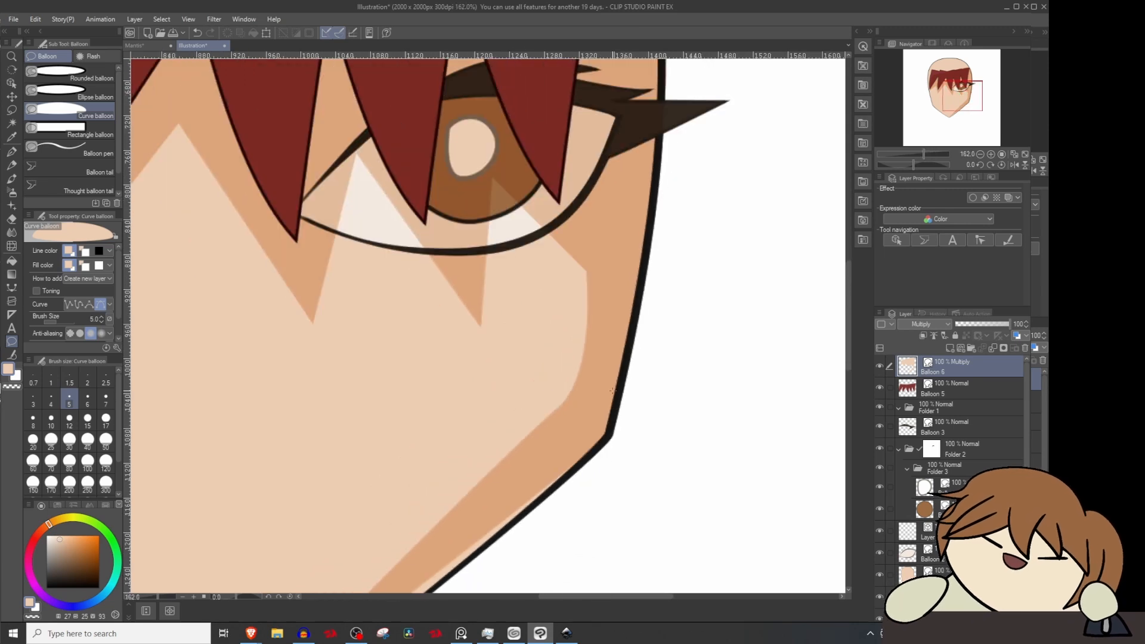
key(o)
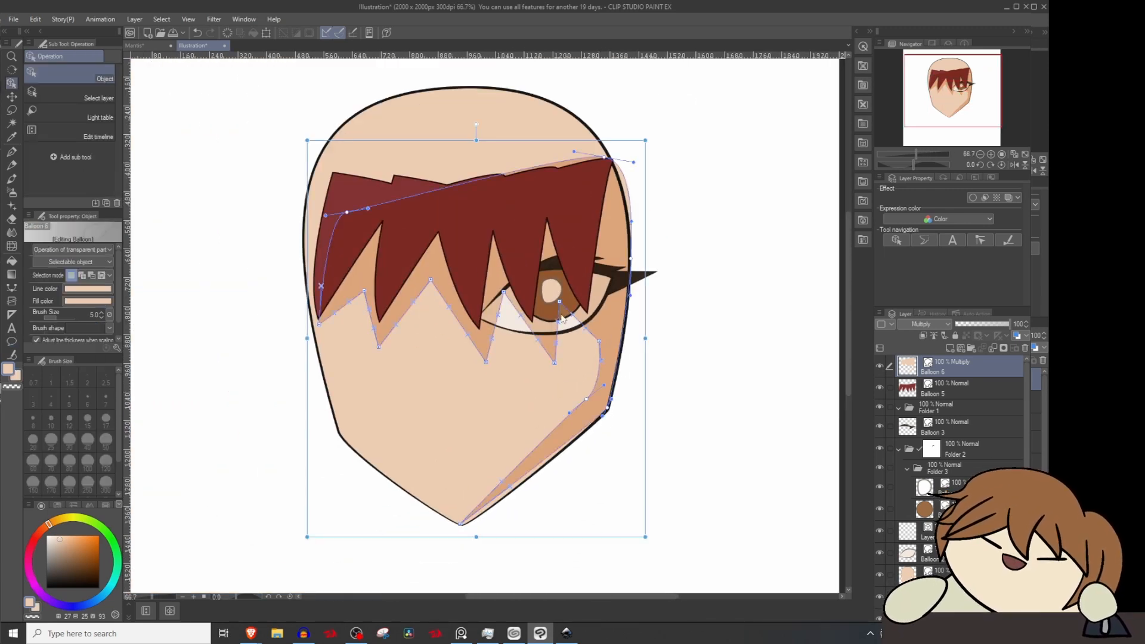
drag(559, 302, 493, 330)
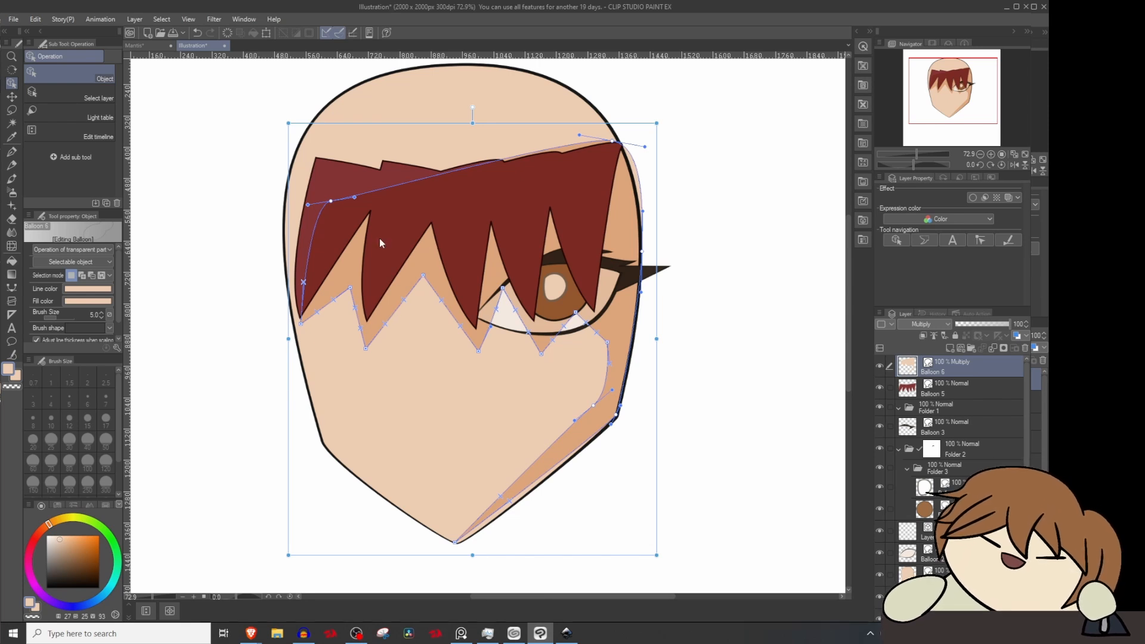
Step: Set the shadow balloon's line color to a vivid orange (RGB 226, 121, 33)
scroll(103, 307, down, 1)
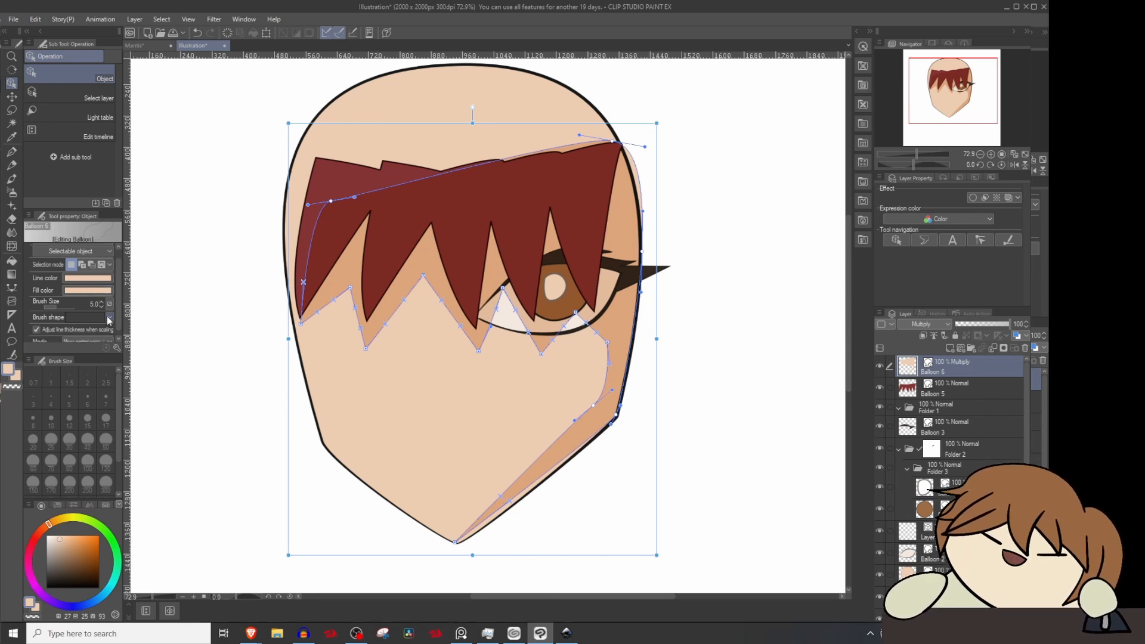
click(92, 279)
click(750, 319)
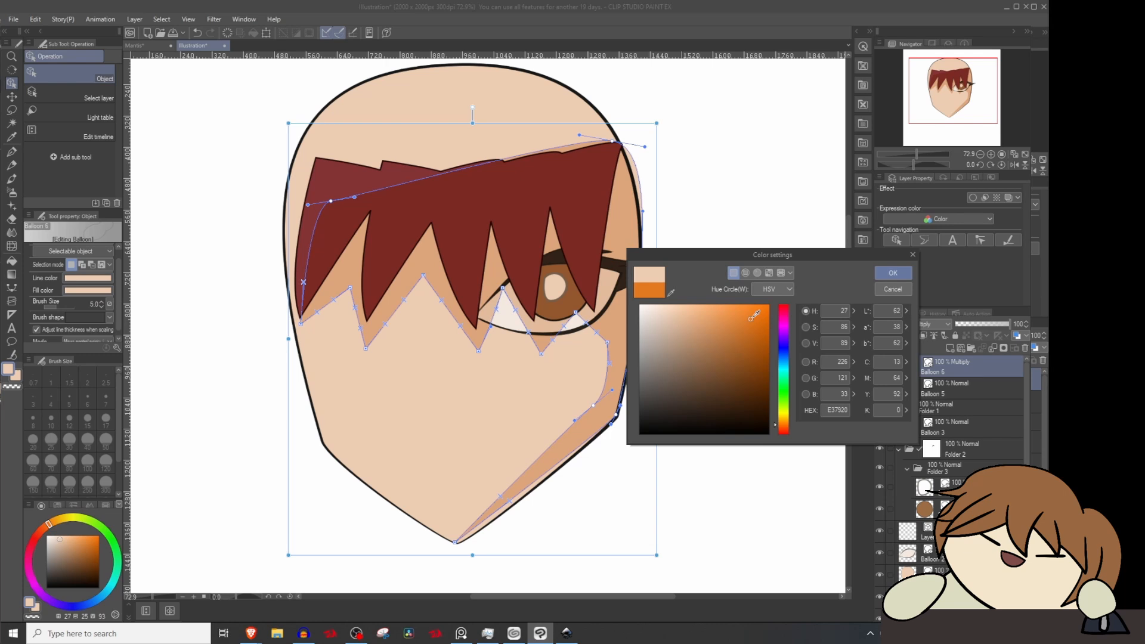
click(887, 273)
Step: Give the shadow balloon's outline the Airbrush brush shape and a brush size of 21.8
scroll(97, 312, down, 1)
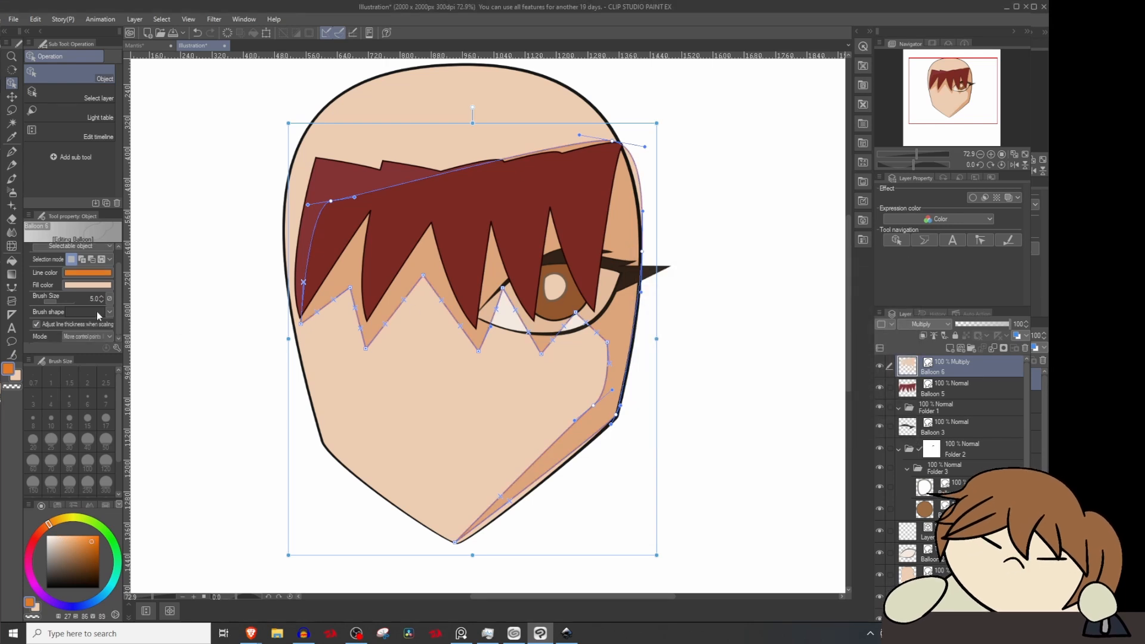
click(96, 311)
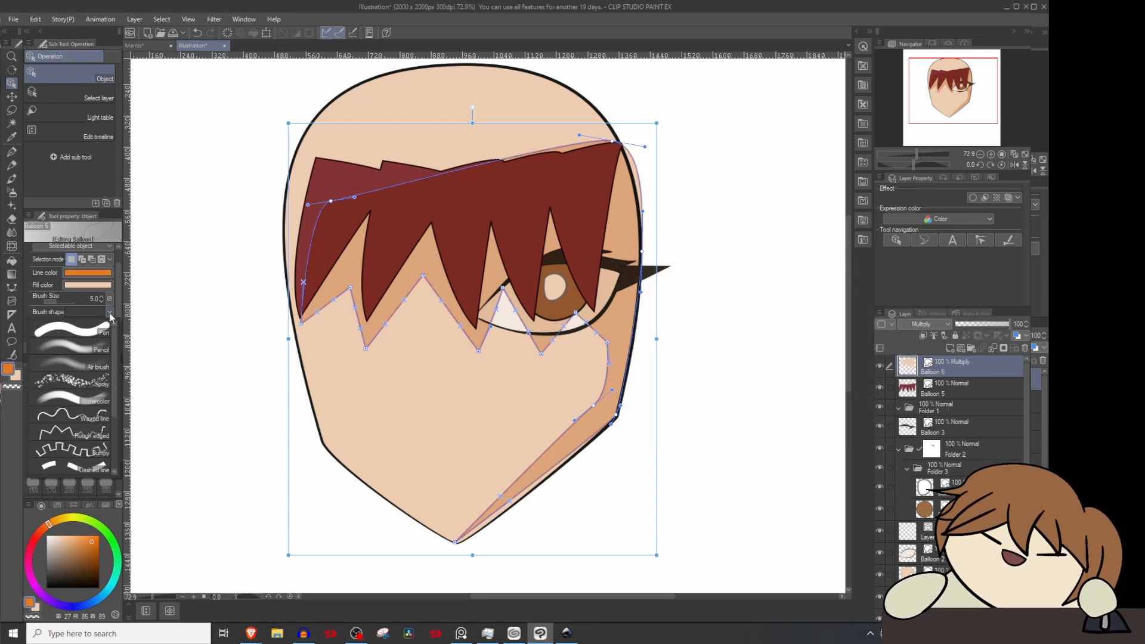
click(87, 367)
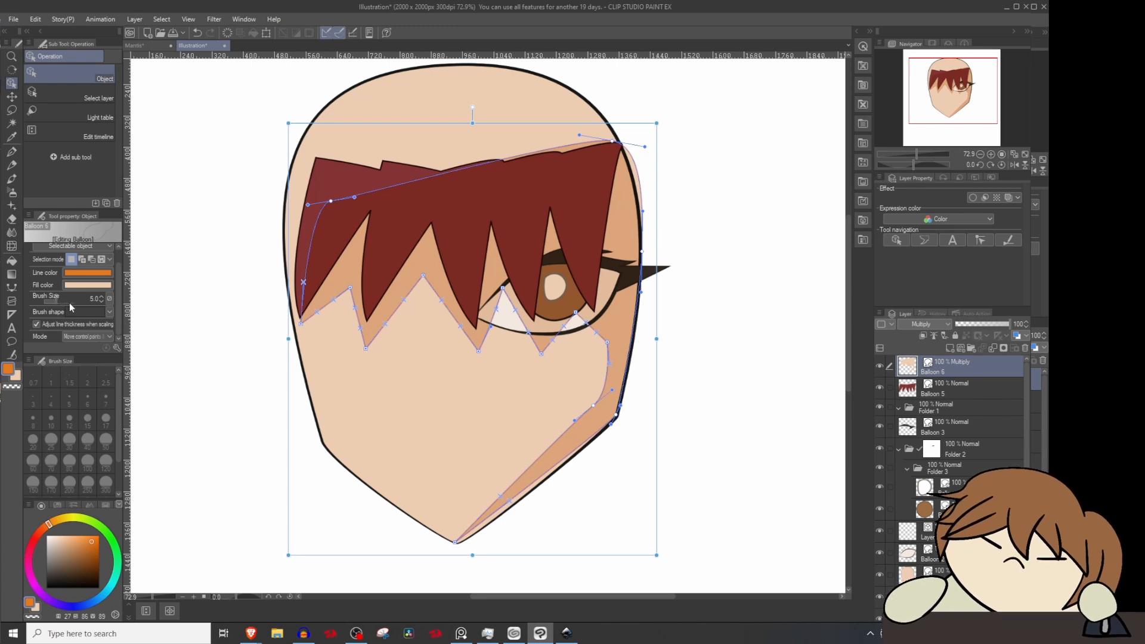
drag(69, 302, 58, 299)
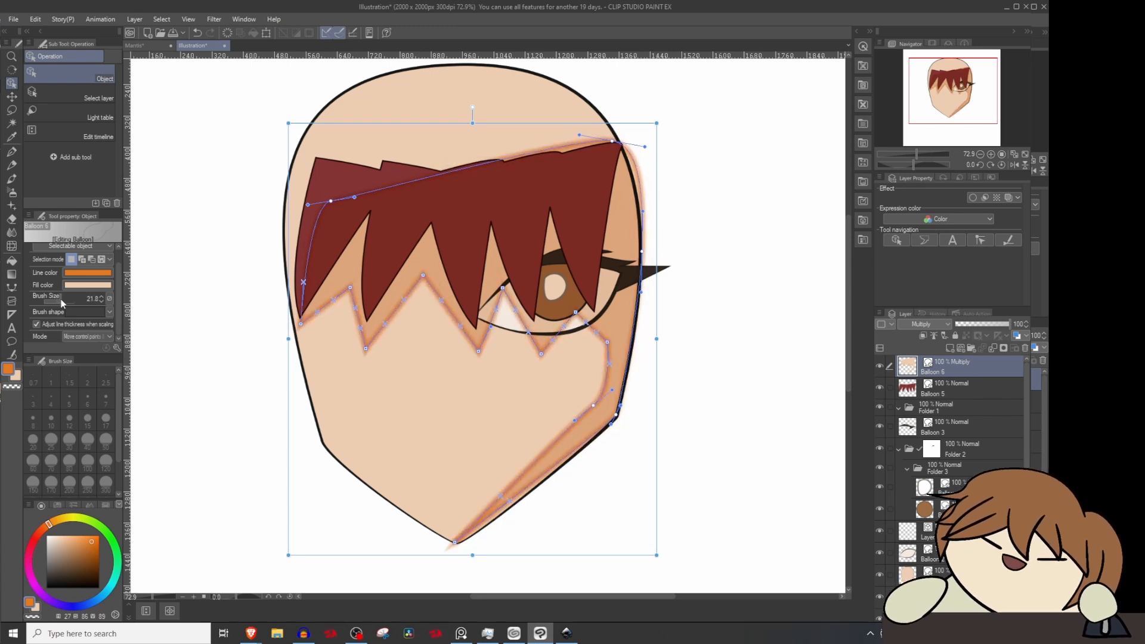
Step: Change the shadow balloon's line color to a softer, less saturated light orange
click(88, 272)
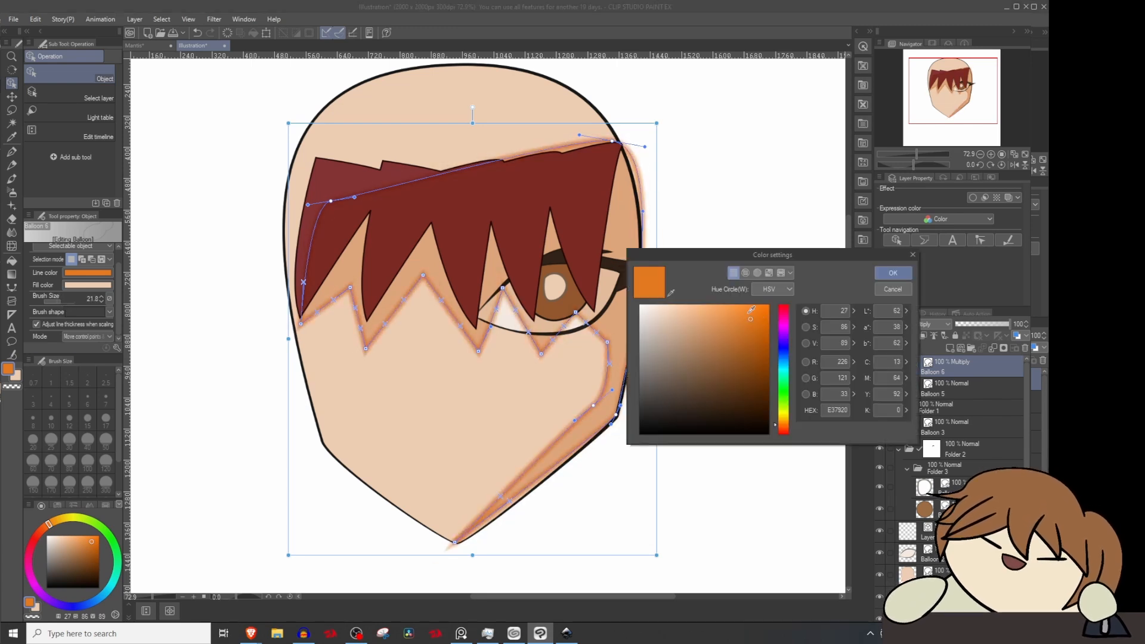
click(695, 323)
click(893, 273)
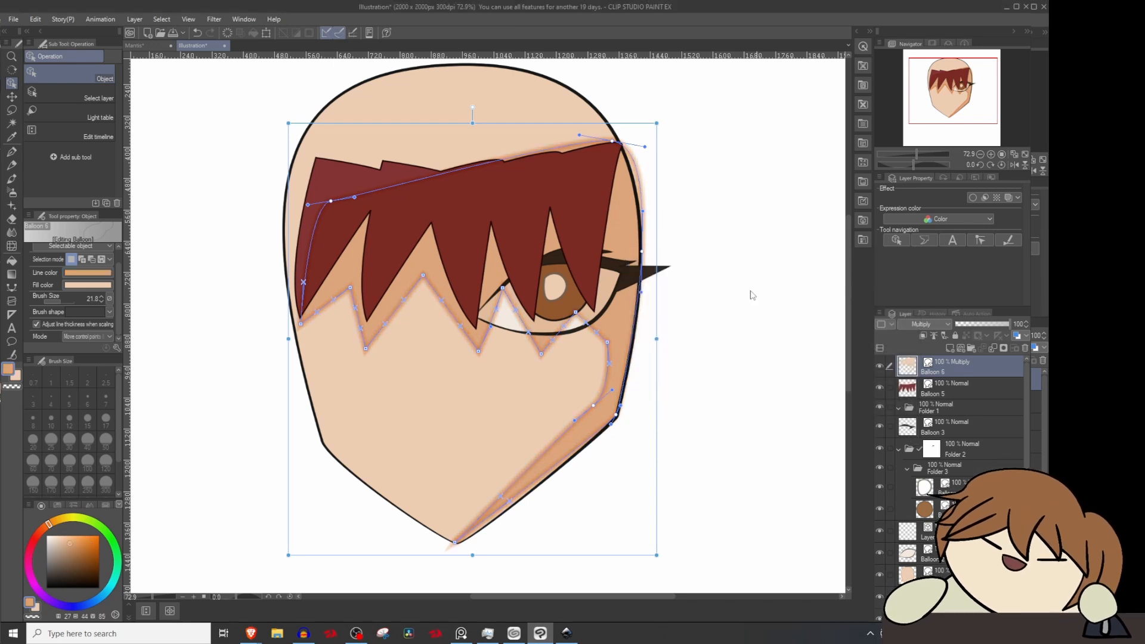
scroll(700, 322, down, 3)
scroll(553, 341, up, 5)
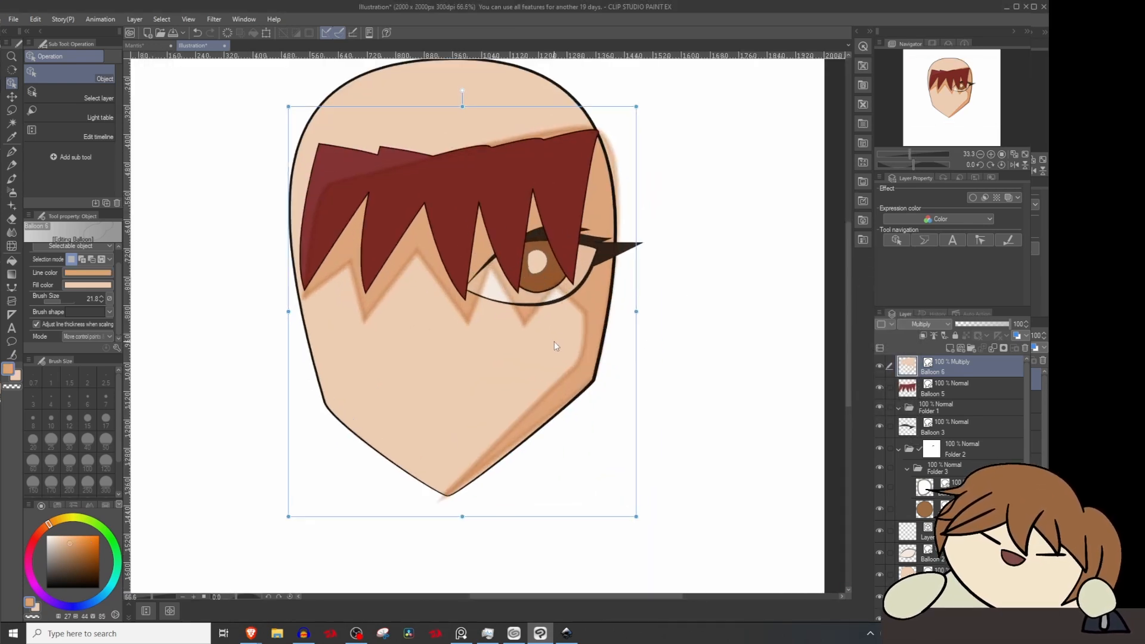
scroll(425, 322, down, 3)
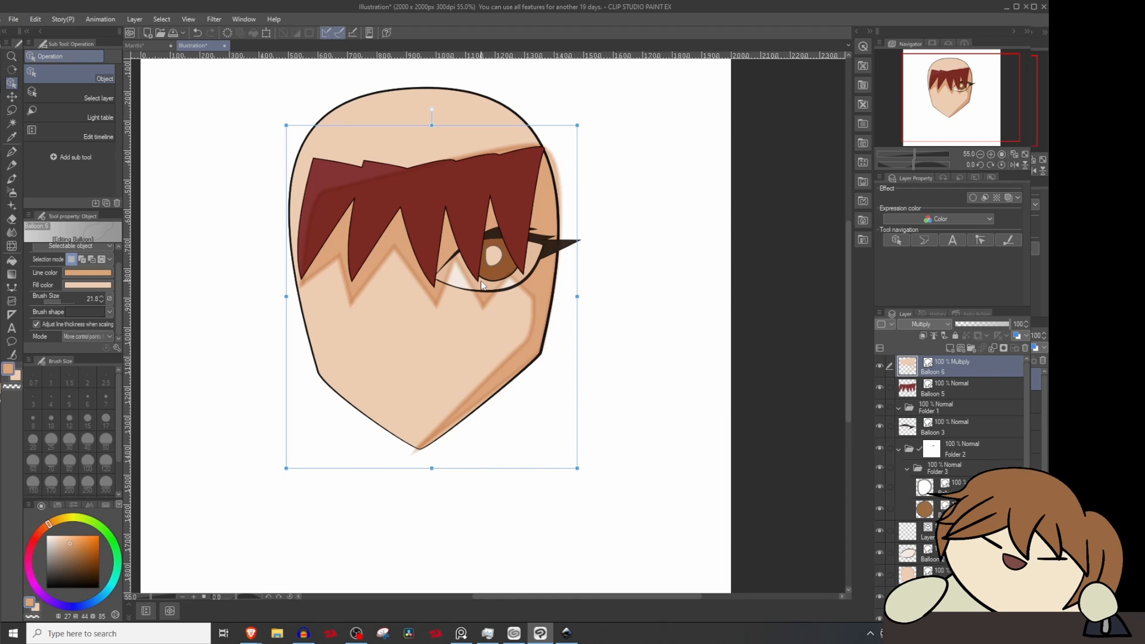
scroll(430, 302, up, 2)
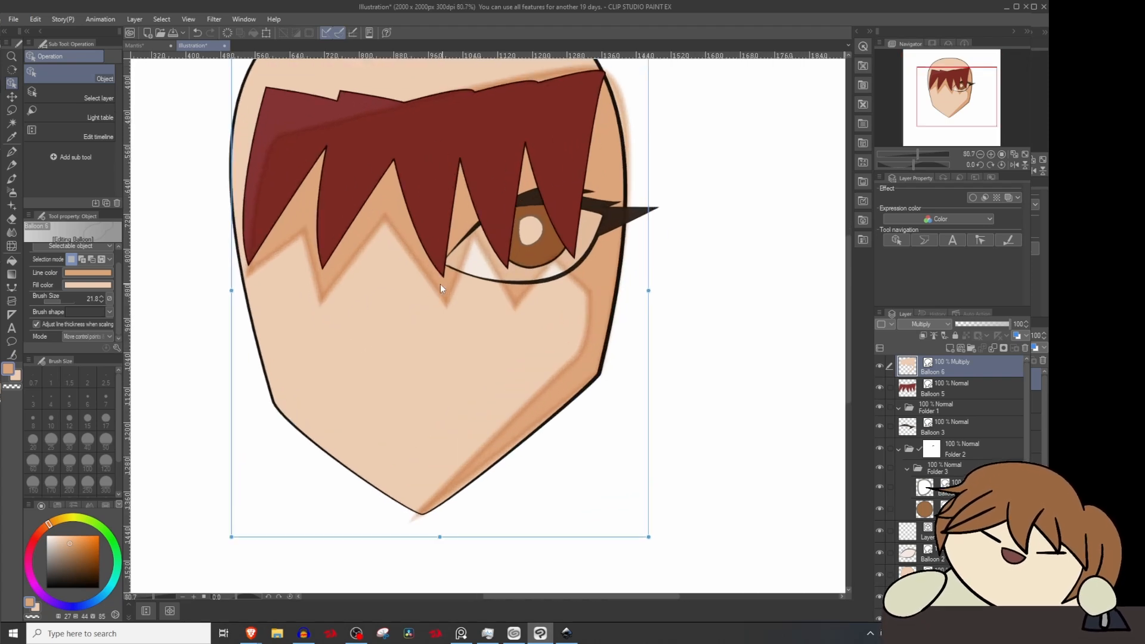
scroll(440, 289, down, 1)
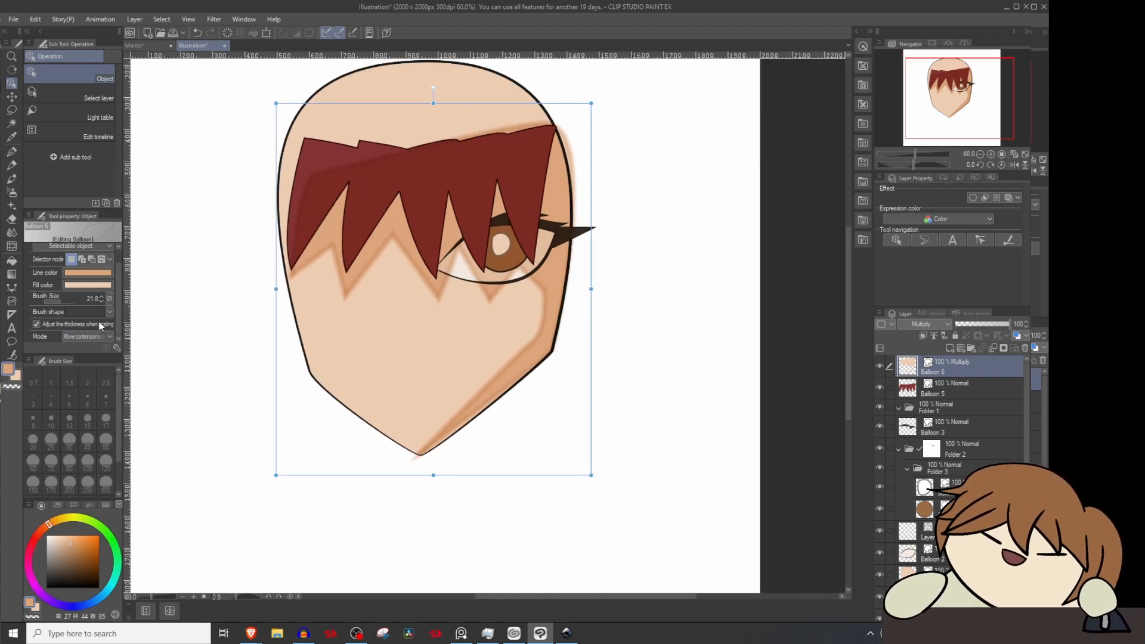
Step: Change the shadow outline's brush shape to the patterned ribbon design at the end of the brush shape list
click(109, 312)
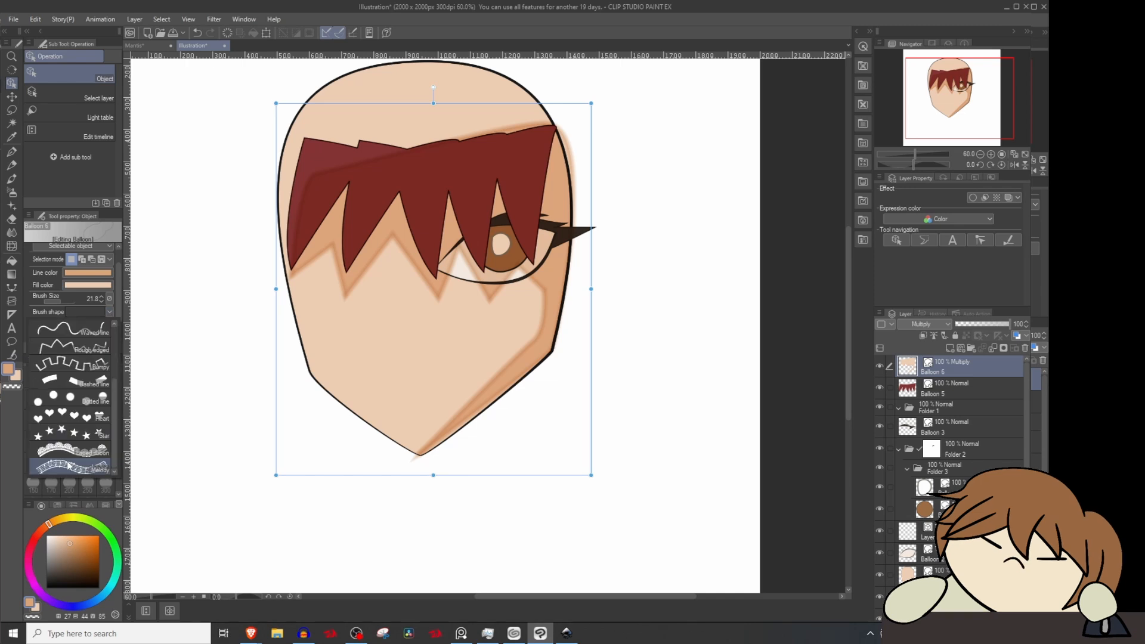
click(71, 469)
scroll(421, 262, up, 8)
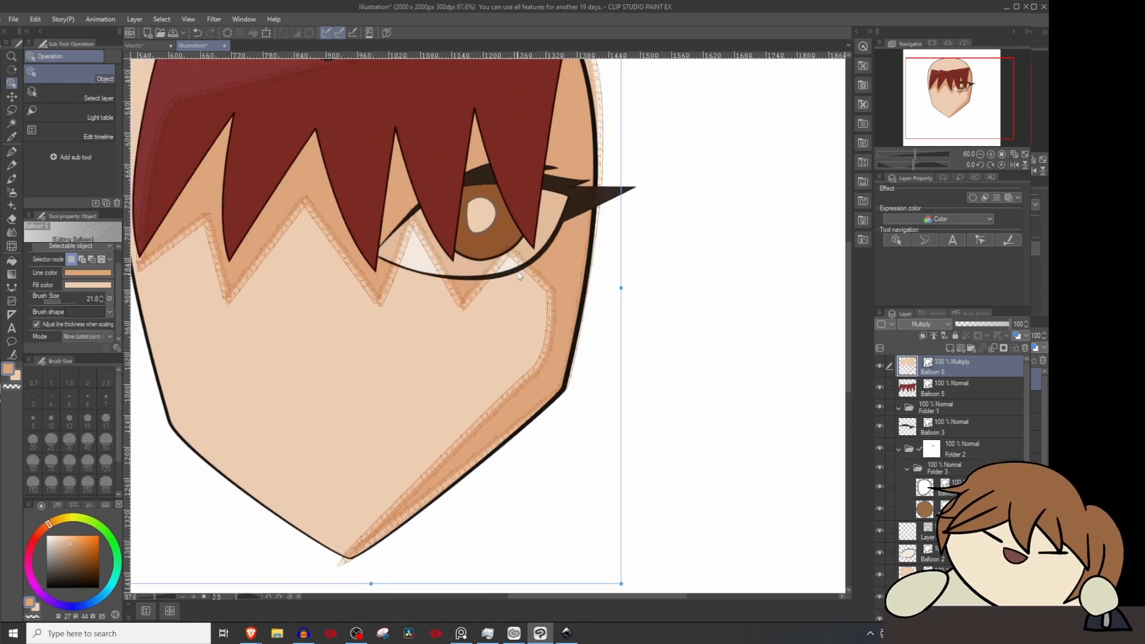
scroll(421, 262, down, 9)
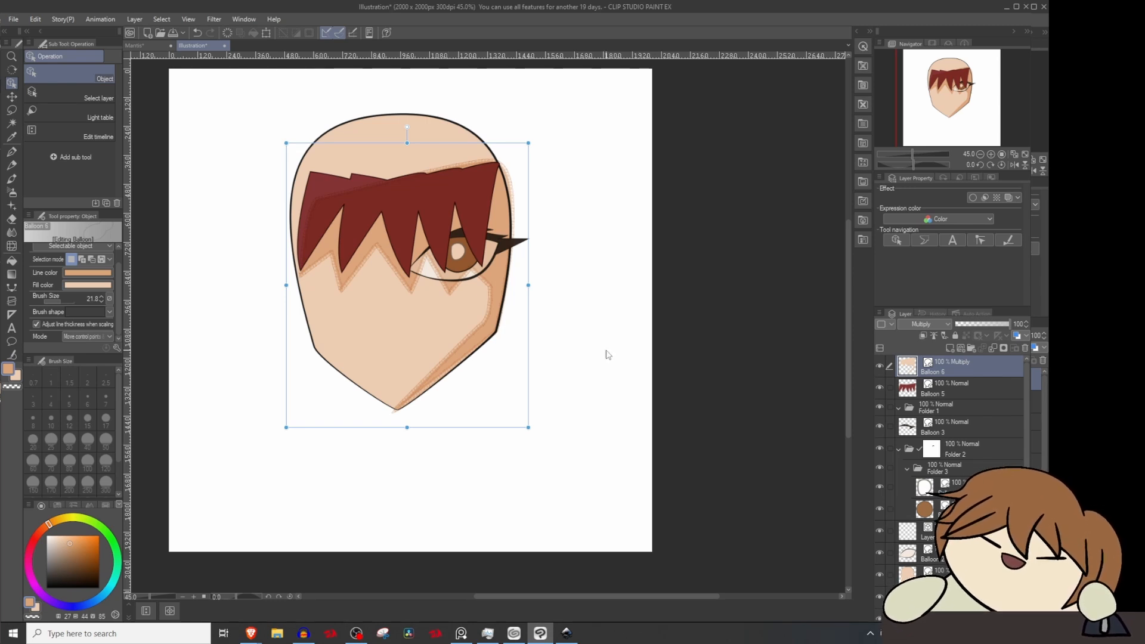
Step: Paint orange strokes over the eye-side cheek and jaw with the Rough wash brush on a new raster layer above the shadow
right_click(961, 369)
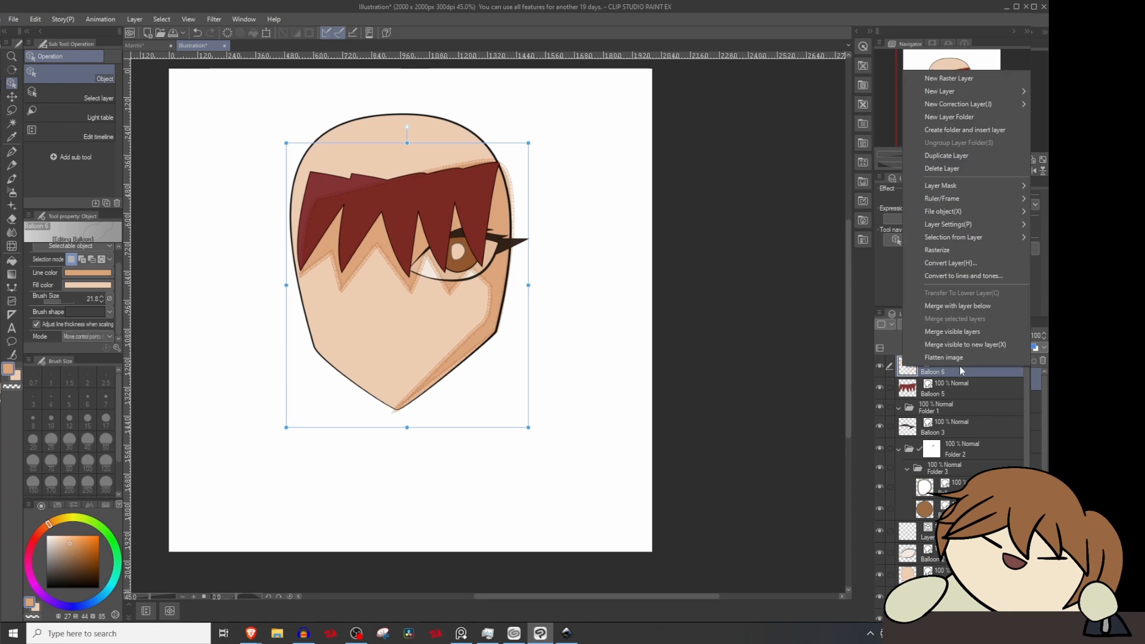
click(952, 80)
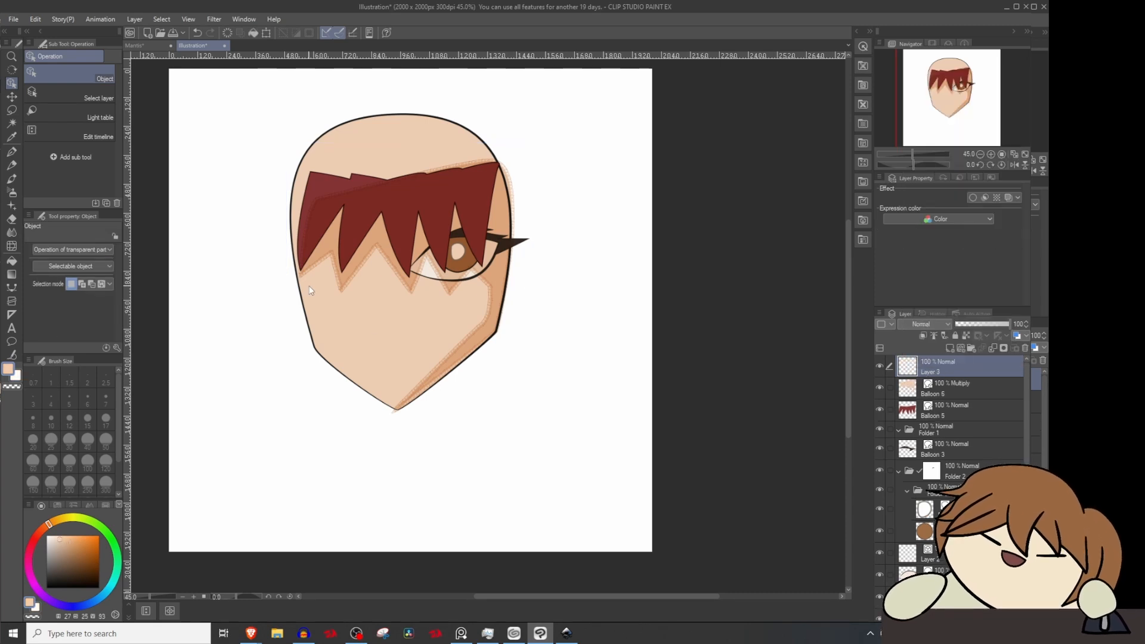
key(b)
click(88, 155)
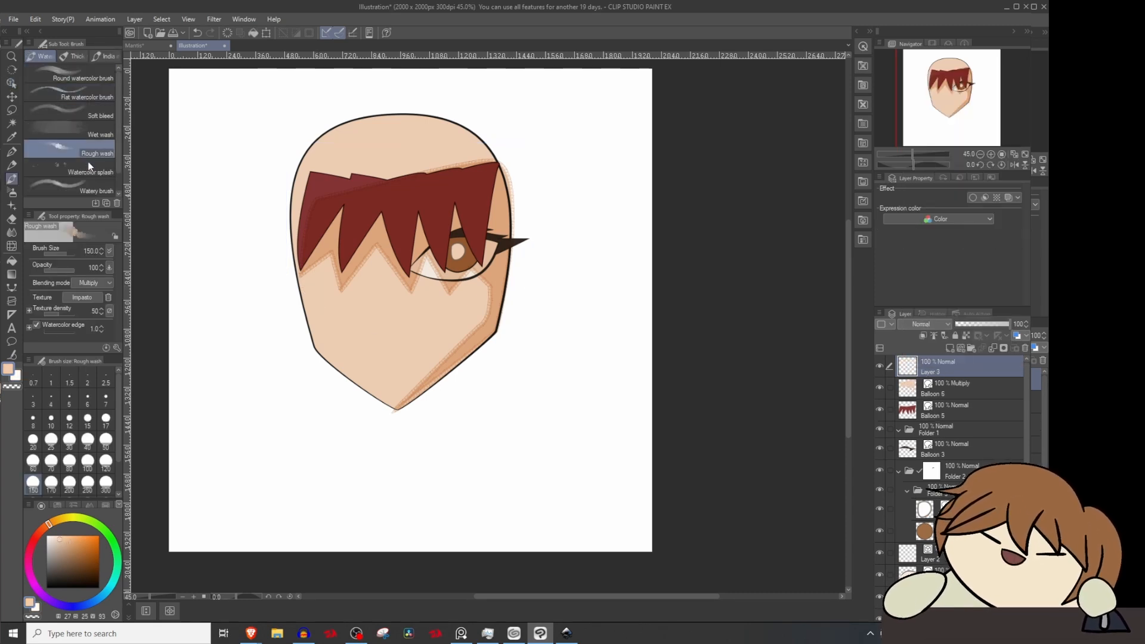
click(90, 187)
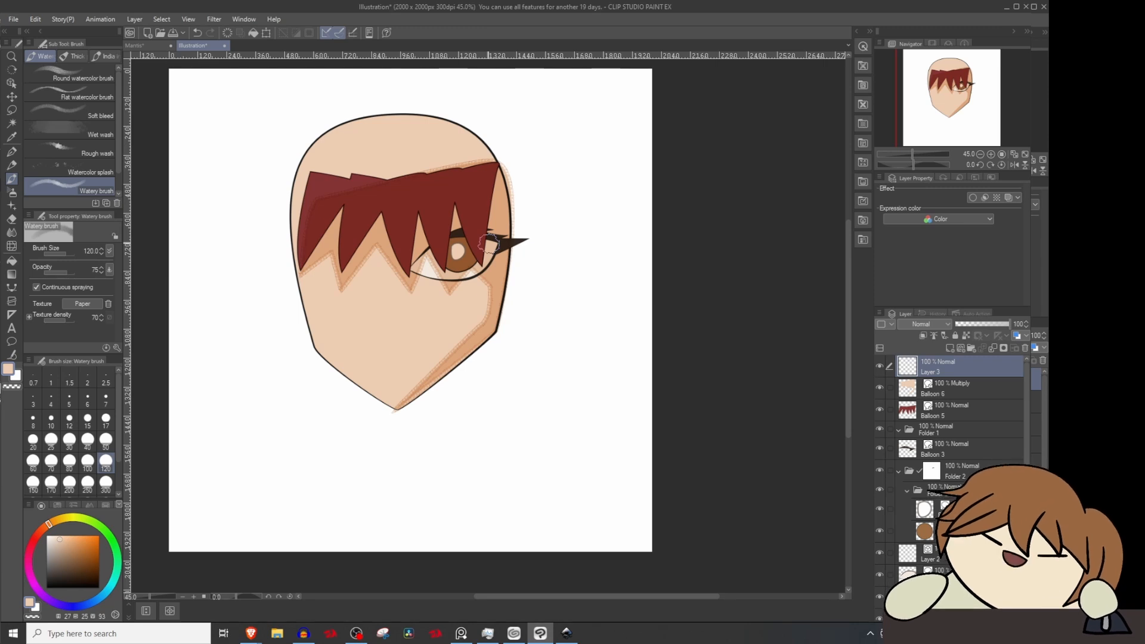
scroll(489, 243, up, 4)
click(42, 149)
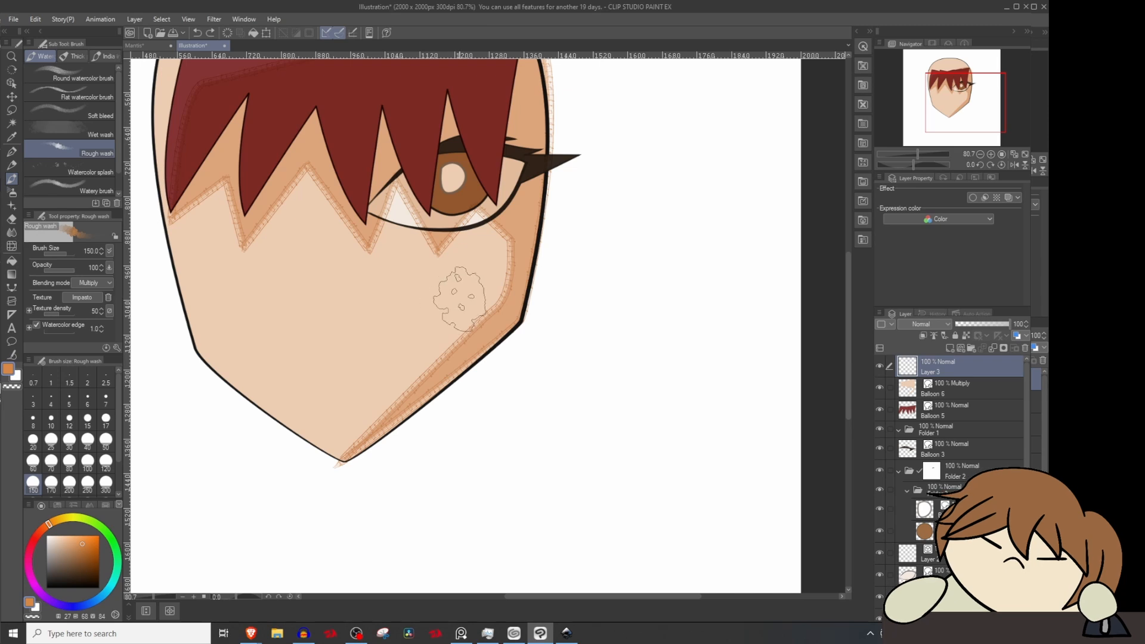
mouse_move(454, 292)
mouse_down()
mouse_move(356, 431)
mouse_move(432, 372)
mouse_move(490, 216)
mouse_move(346, 363)
mouse_up()
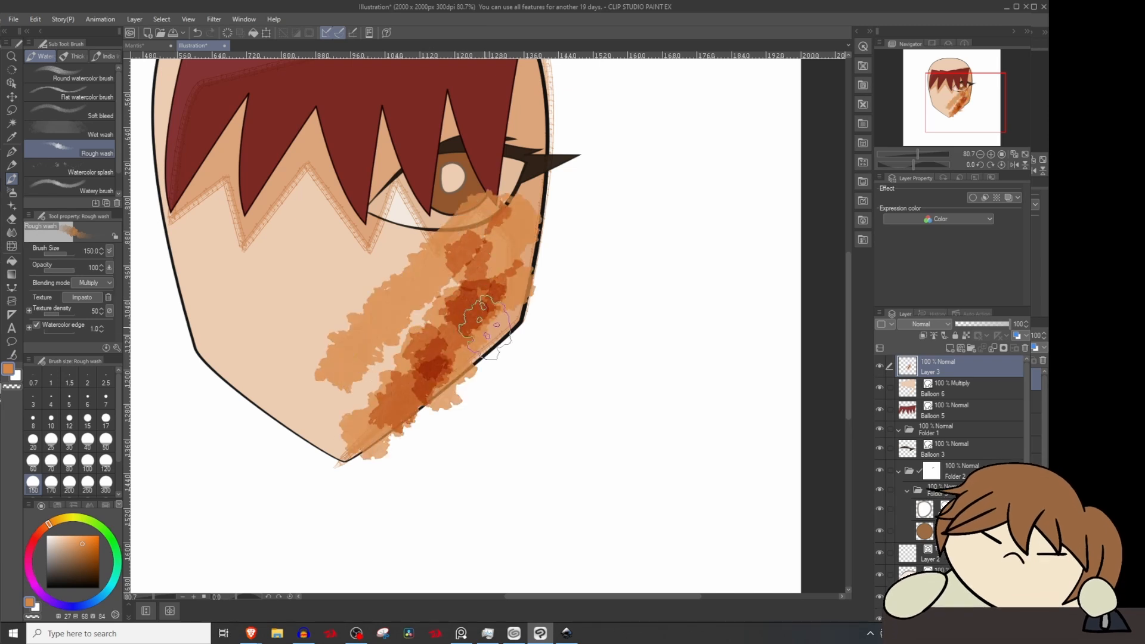
Step: Lower the painted layer's opacity to 13% and extend the wash strokes over the rest of the face
click(976, 324)
drag(975, 323, 962, 326)
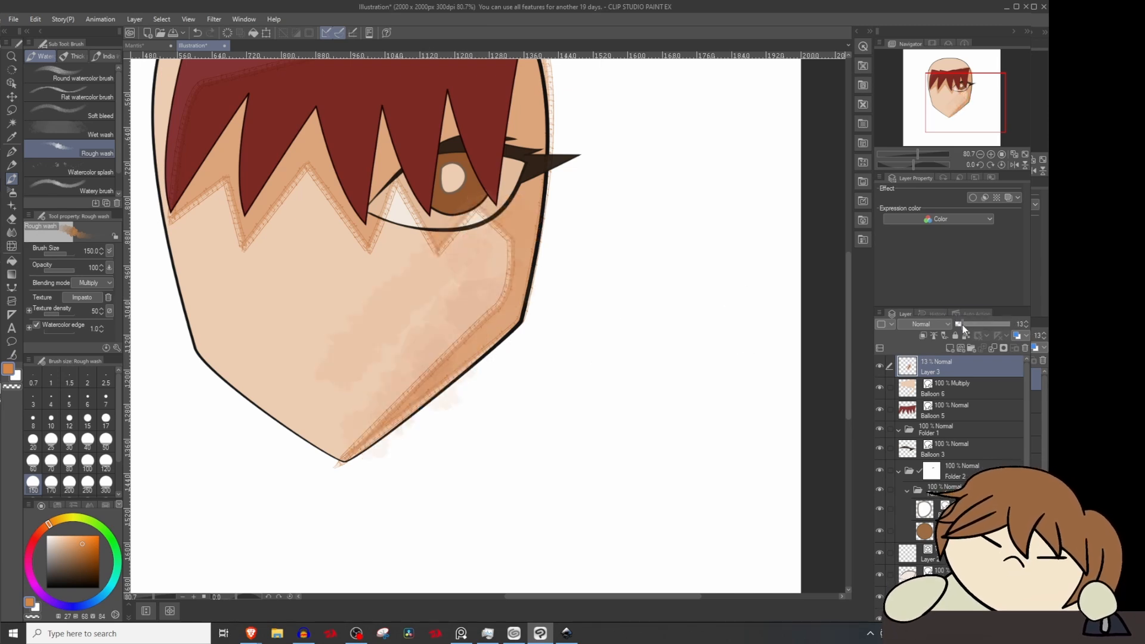
scroll(276, 269, down, 3)
scroll(274, 277, up, 2)
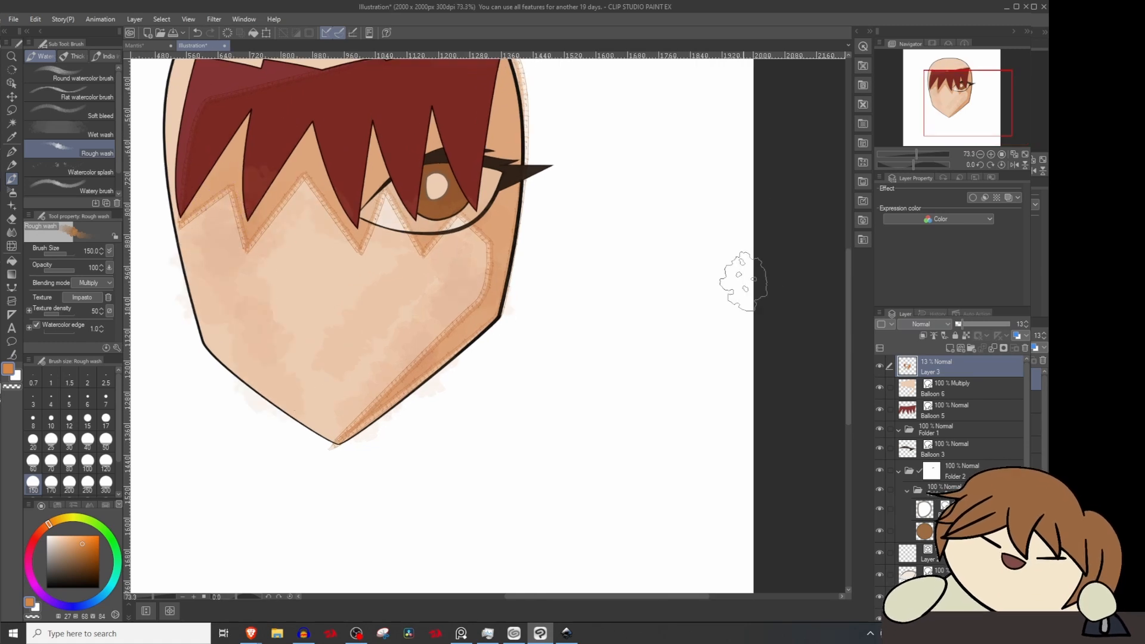
Step: Select the face outline balloon on the canvas with the Object tool
scroll(504, 306, down, 4)
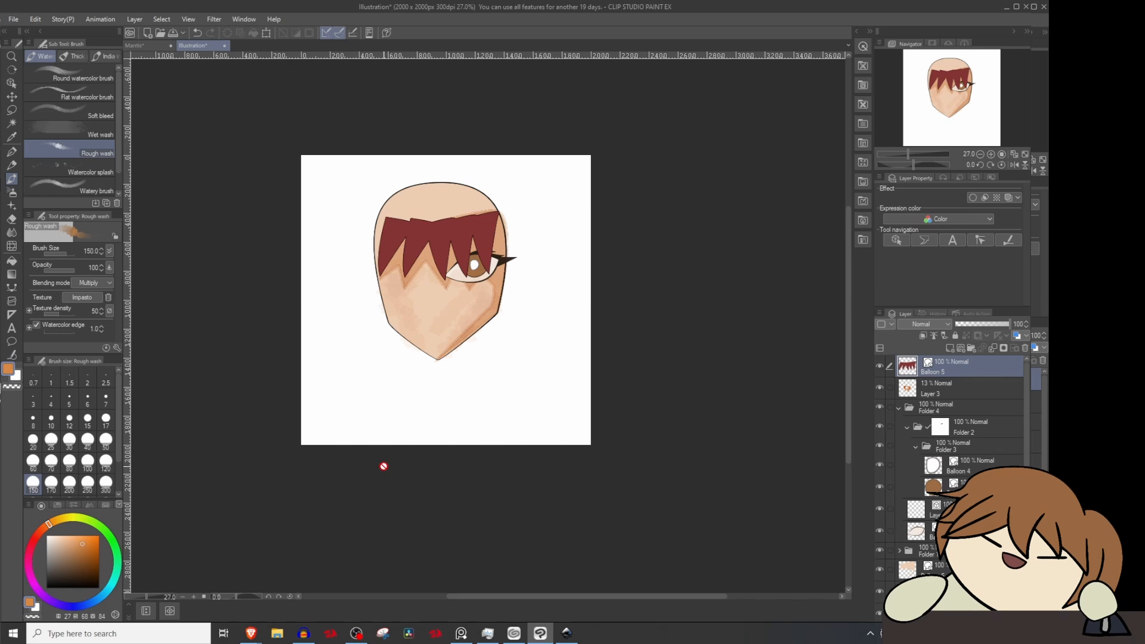
scroll(417, 382, up, 3)
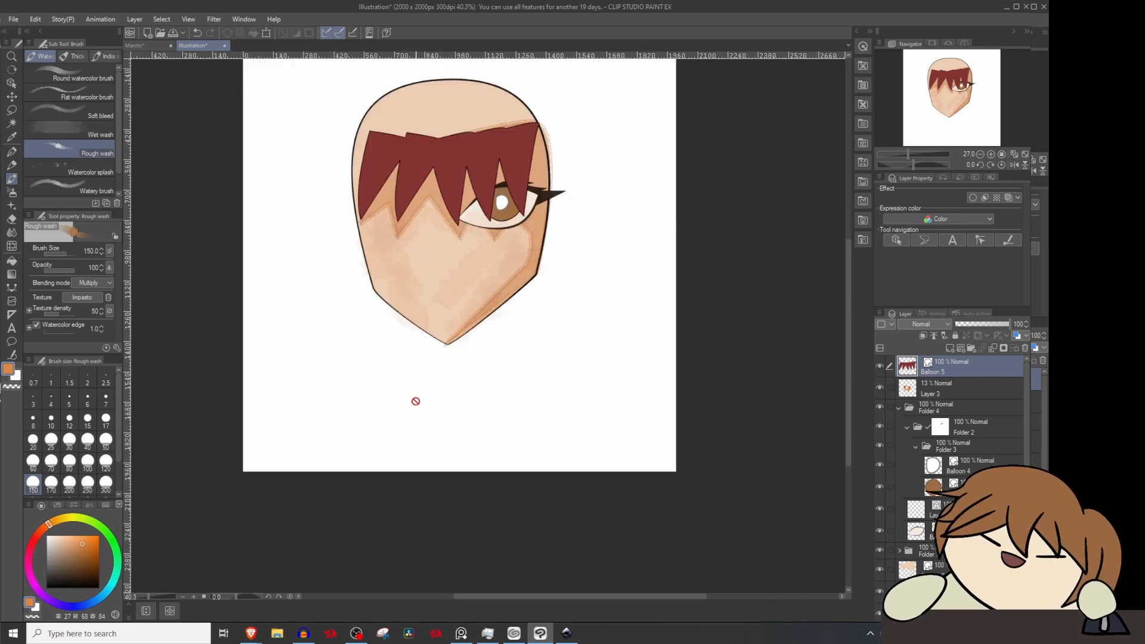
scroll(447, 352, down, 1)
scroll(477, 323, up, 1)
key(o)
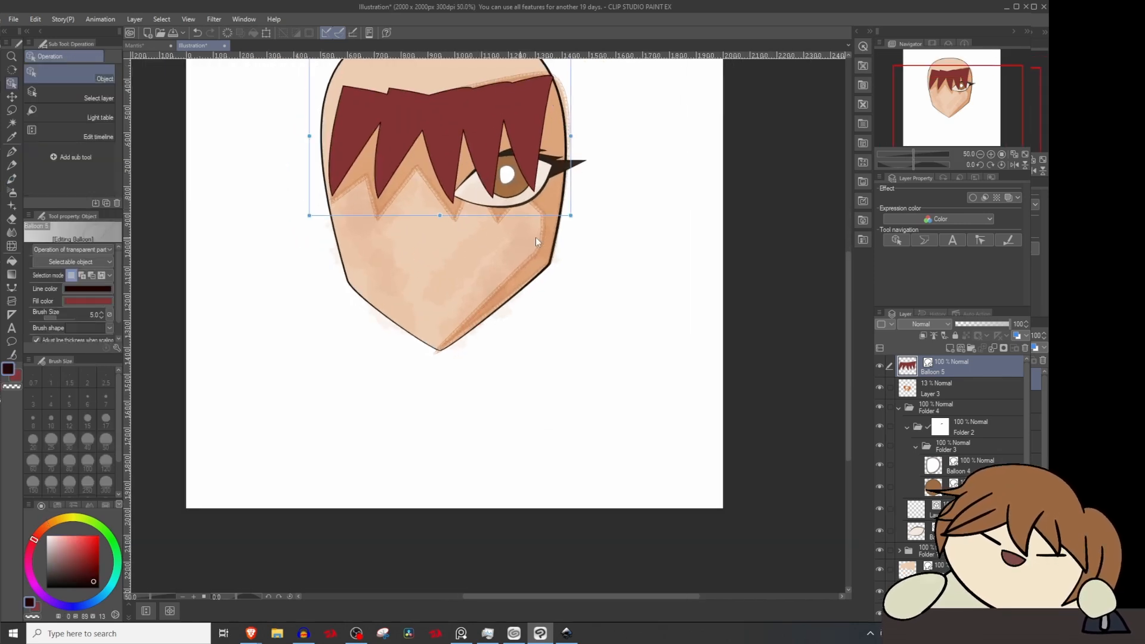
click(555, 240)
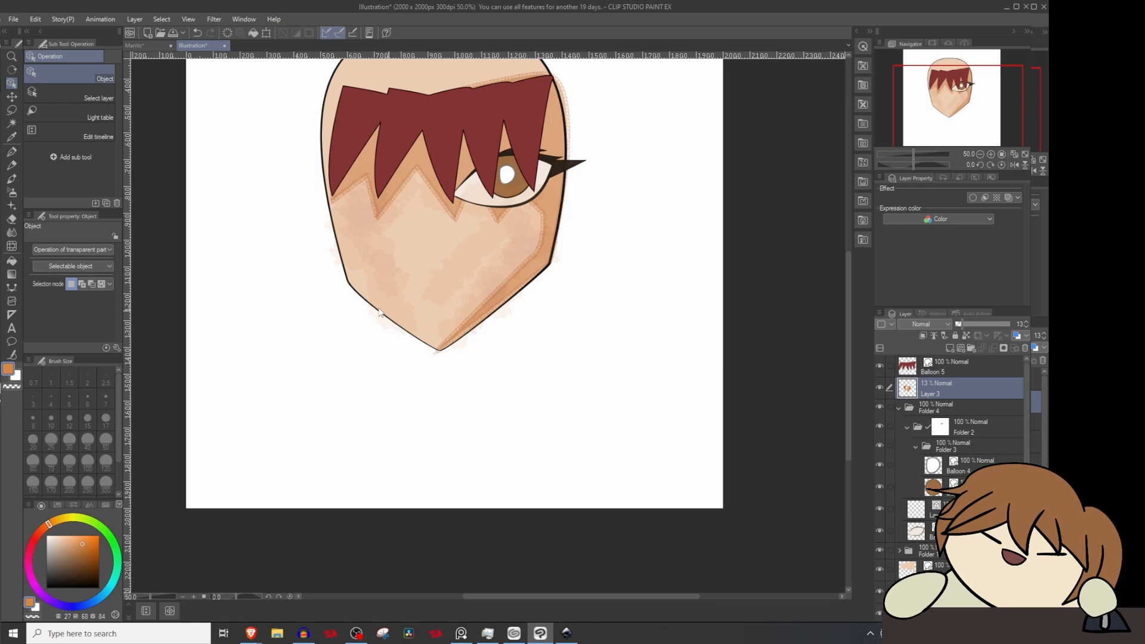
click(440, 351)
mouse_move(436, 345)
mouse_down()
mouse_move(419, 309)
mouse_move(436, 355)
mouse_up()
scroll(552, 248, down, 3)
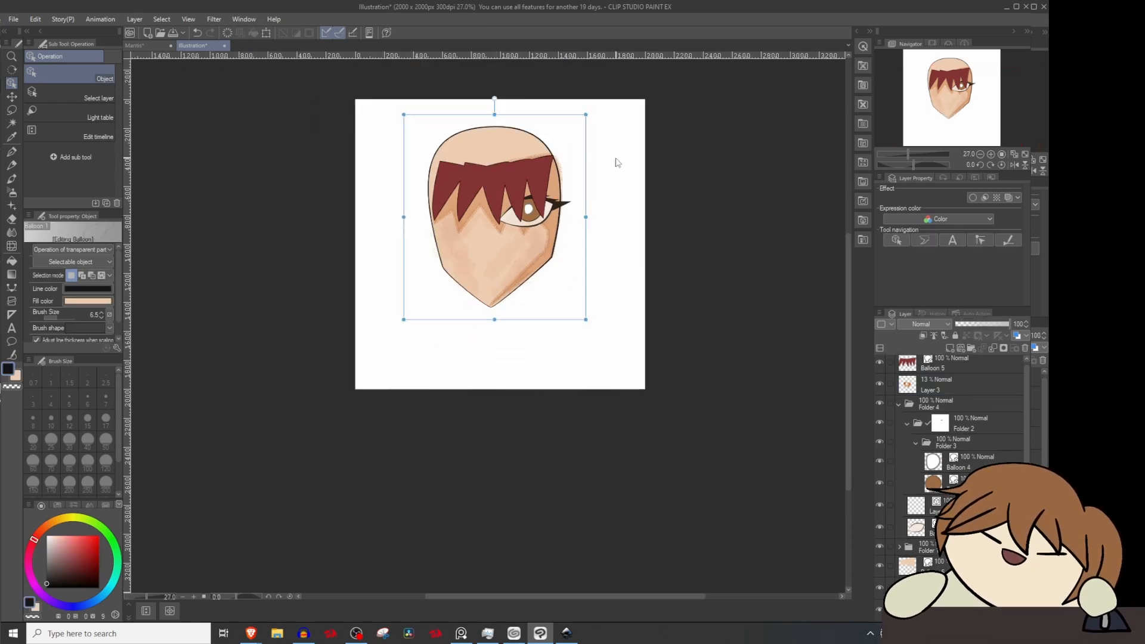
Step: Try to select all the face parts together with an area selection
drag(614, 119, 382, 327)
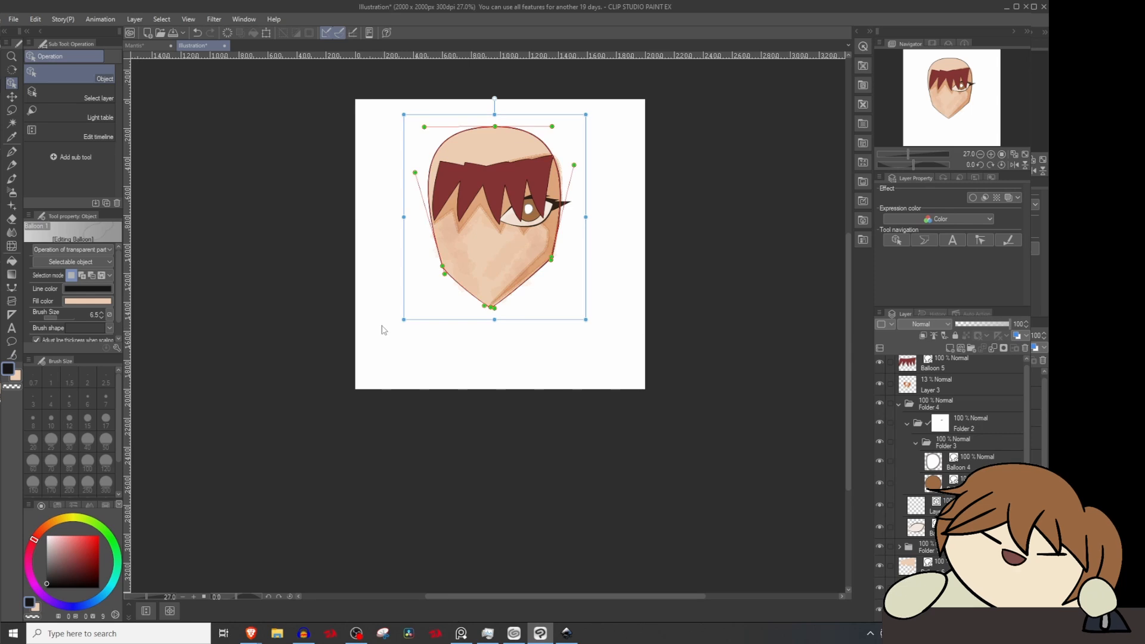
drag(586, 241, 562, 241)
key(ctrl+z)
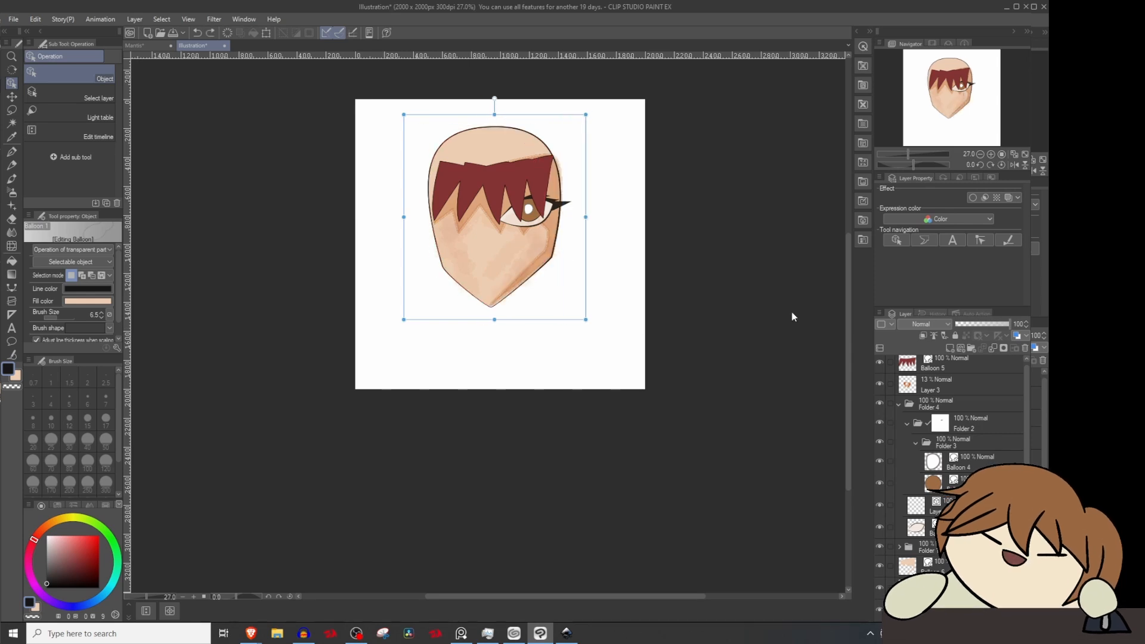
Step: Check that the Object tool's area selection is set to Layer, and area-select all the layers of the face
scroll(477, 254, up, 4)
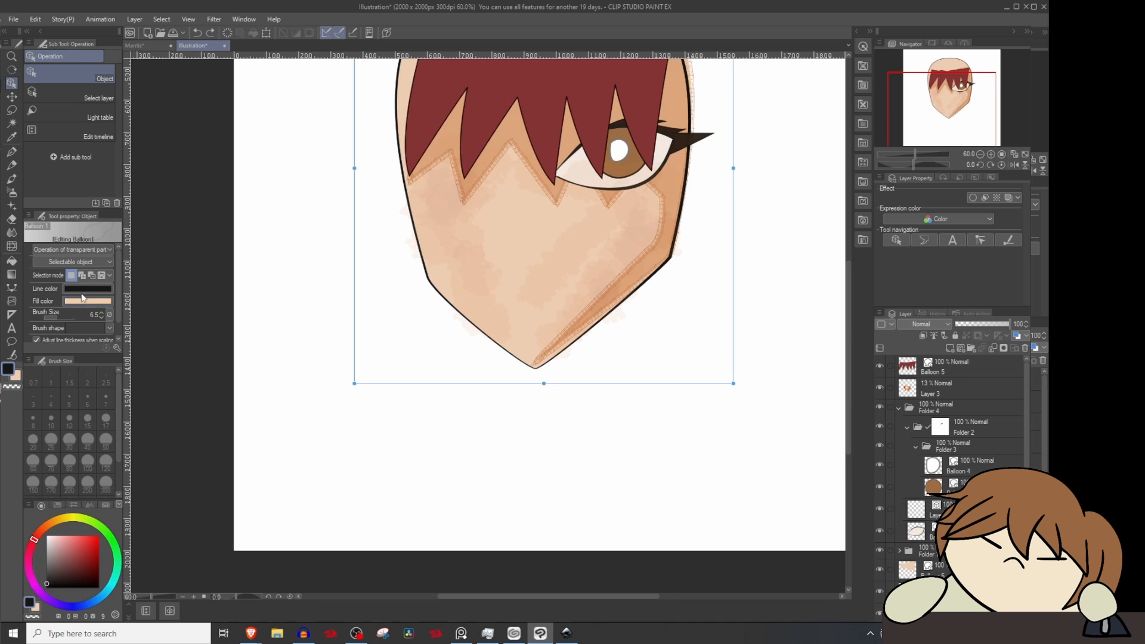
click(104, 250)
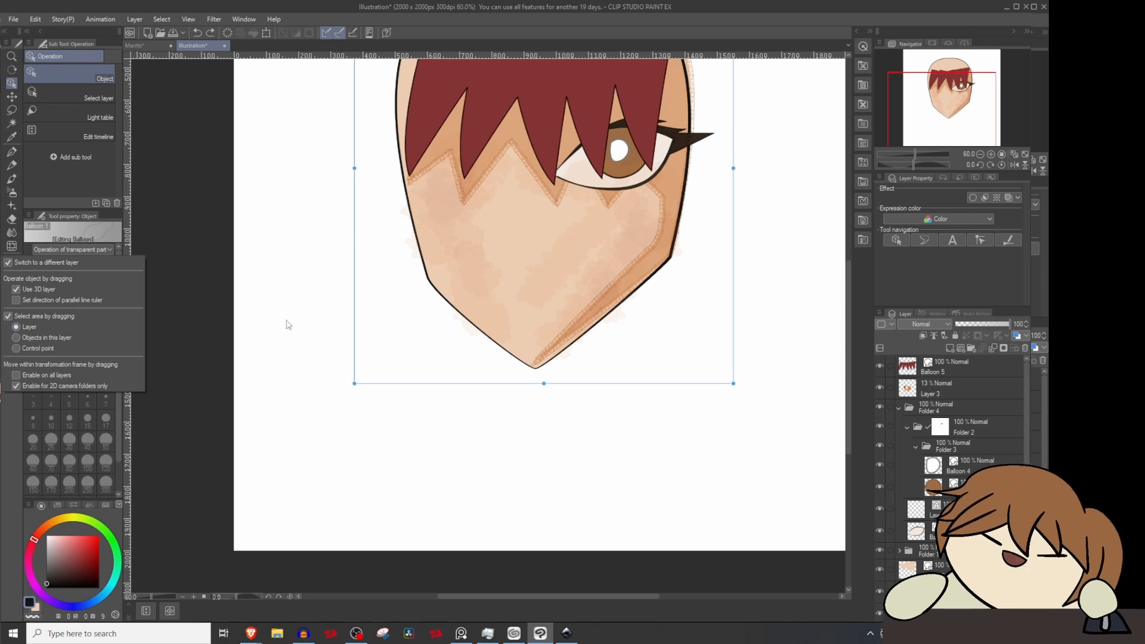
scroll(455, 294, down, 4)
drag(657, 107, 365, 359)
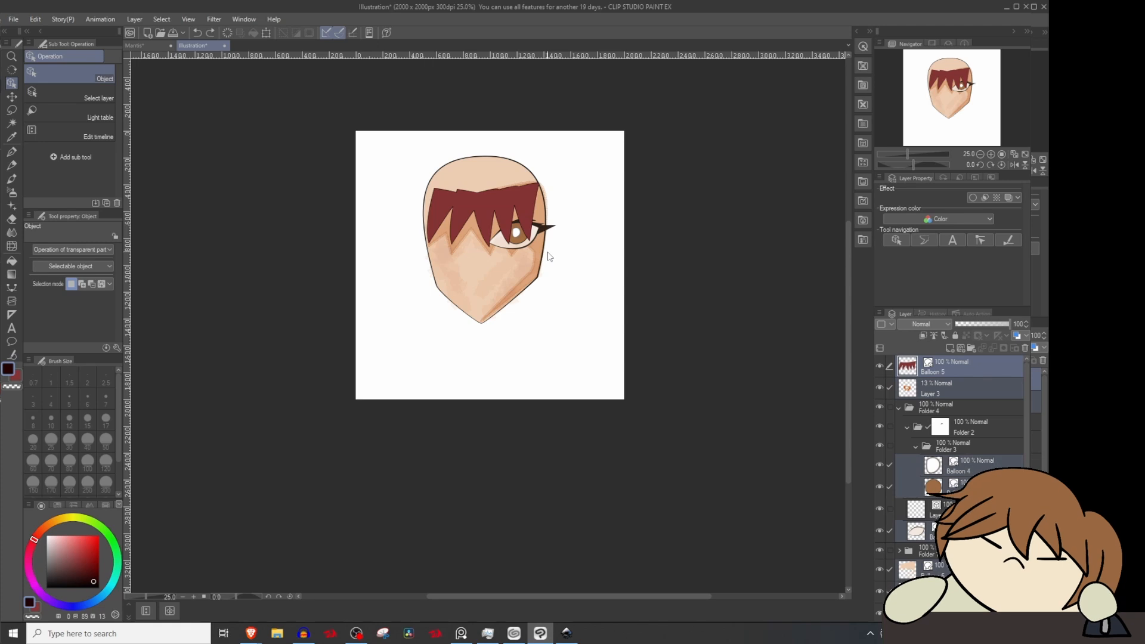
Step: Transform all the selected face layers together, scaling them to 83% with the vector line width changing along
key(ctrl+t)
drag(557, 238, 502, 239)
key(ctrl+z)
scroll(501, 250, up, 8)
scroll(510, 267, down, 9)
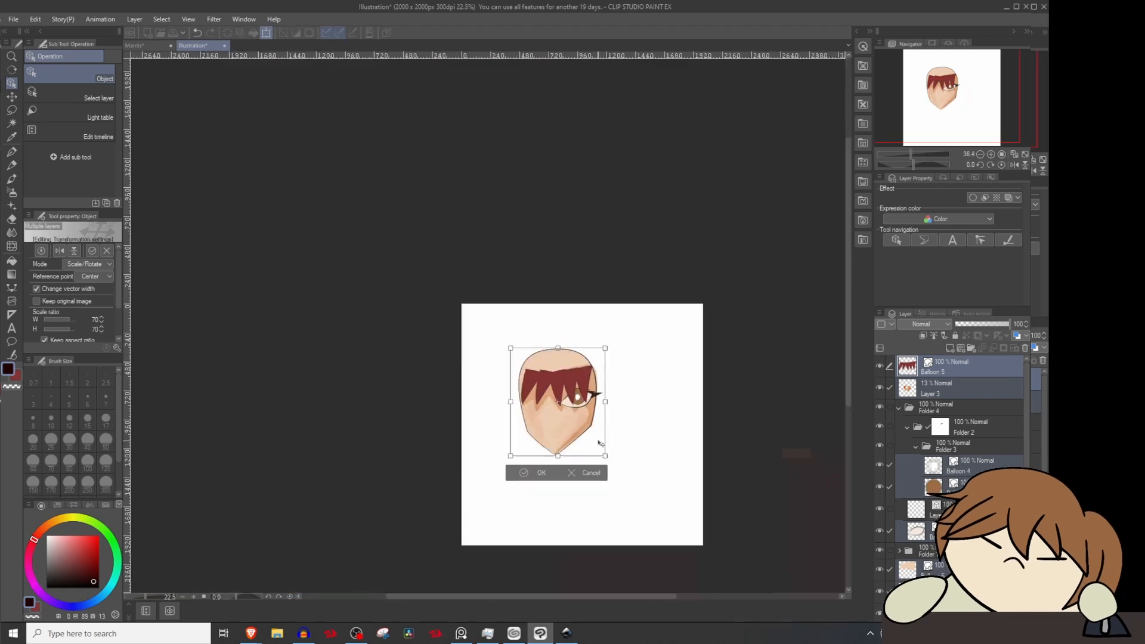
drag(605, 401, 773, 405)
scroll(607, 367, up, 4)
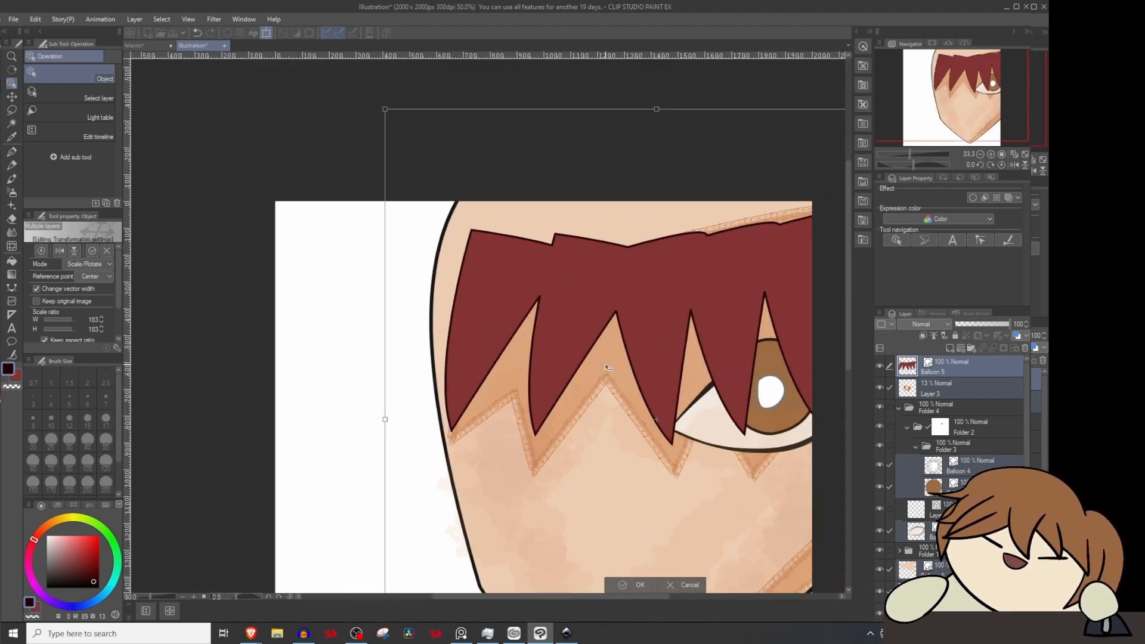
scroll(607, 367, up, 4)
scroll(562, 331, down, 6)
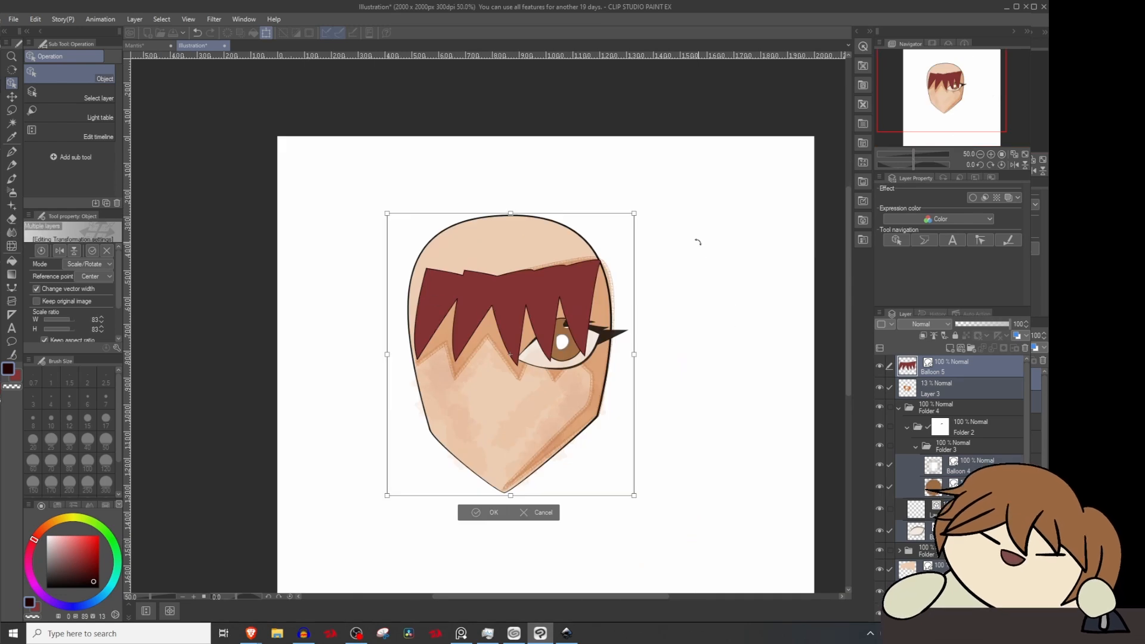
key(Return)
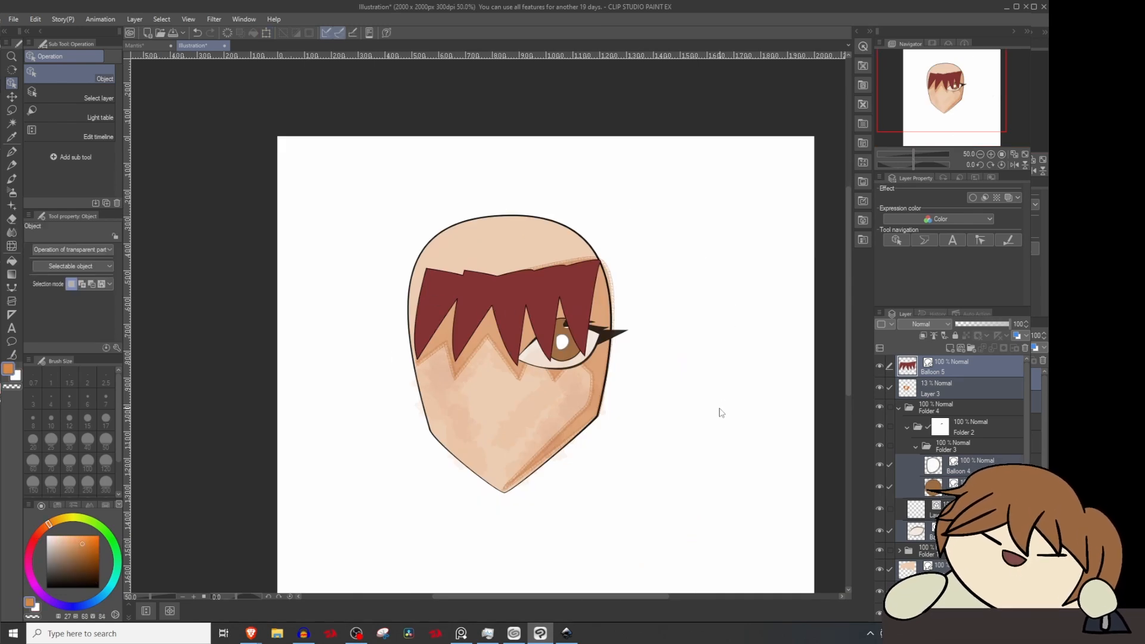
Step: Switch to the G-pen and add a new vector layer with Color expression and Normal blending above the fringe
scroll(636, 409, up, 2)
drag(636, 409, 471, 407)
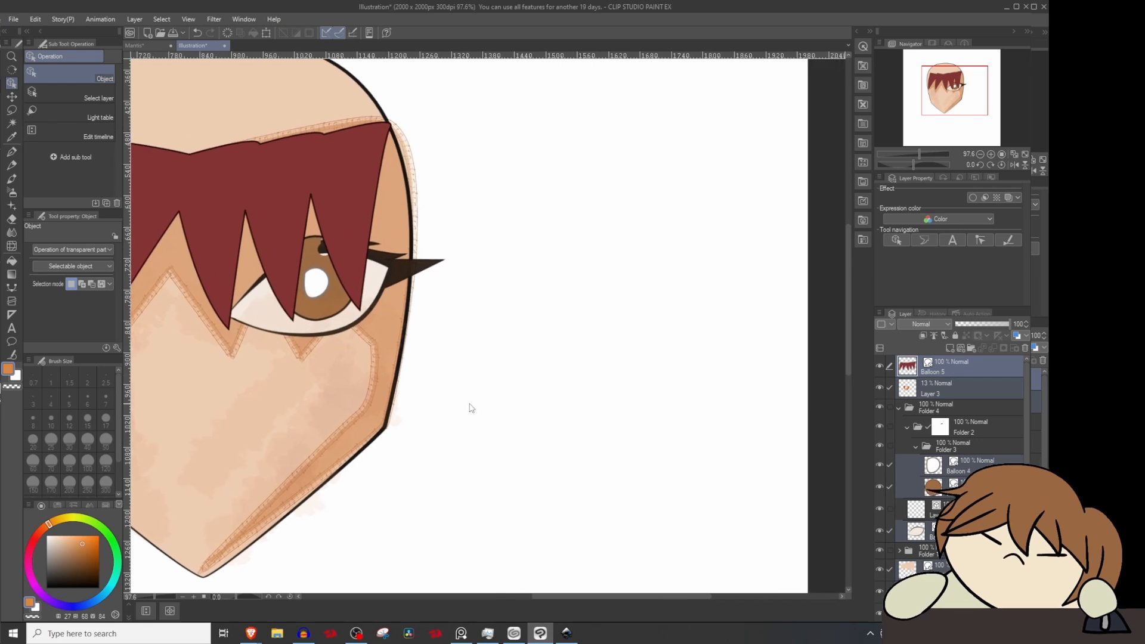
key(p)
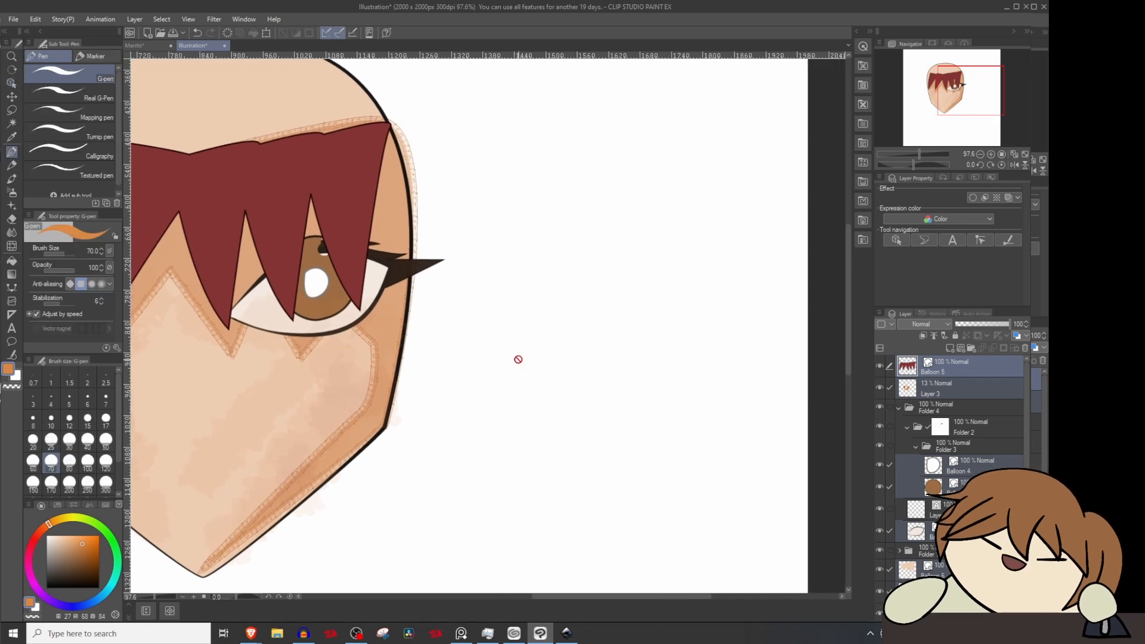
right_click(906, 363)
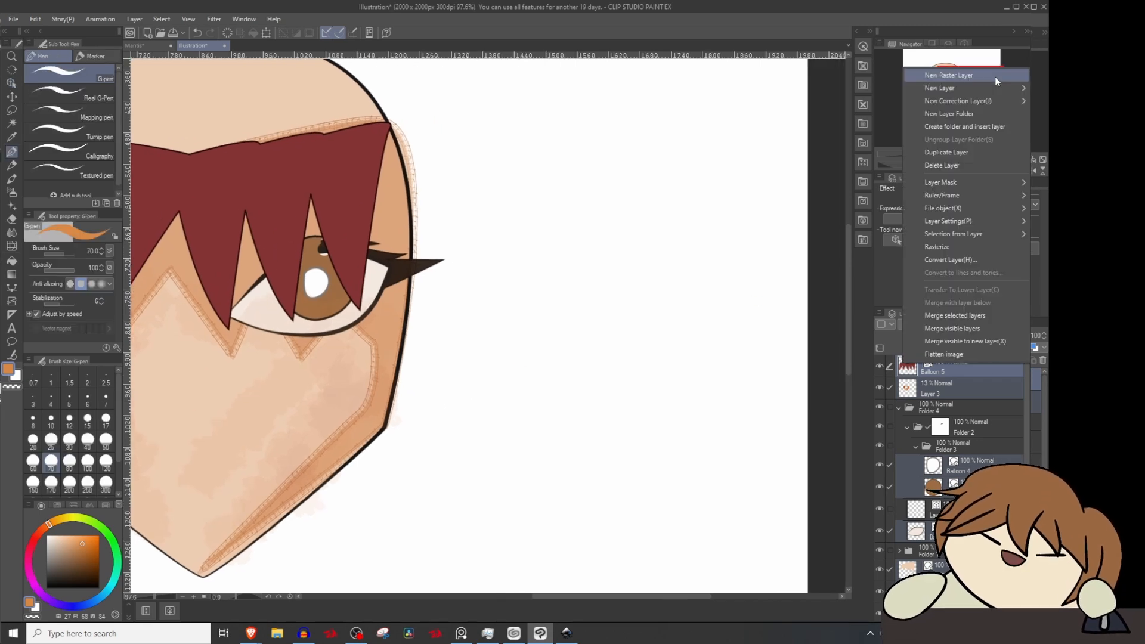
mouse_move(967, 89)
click(843, 104)
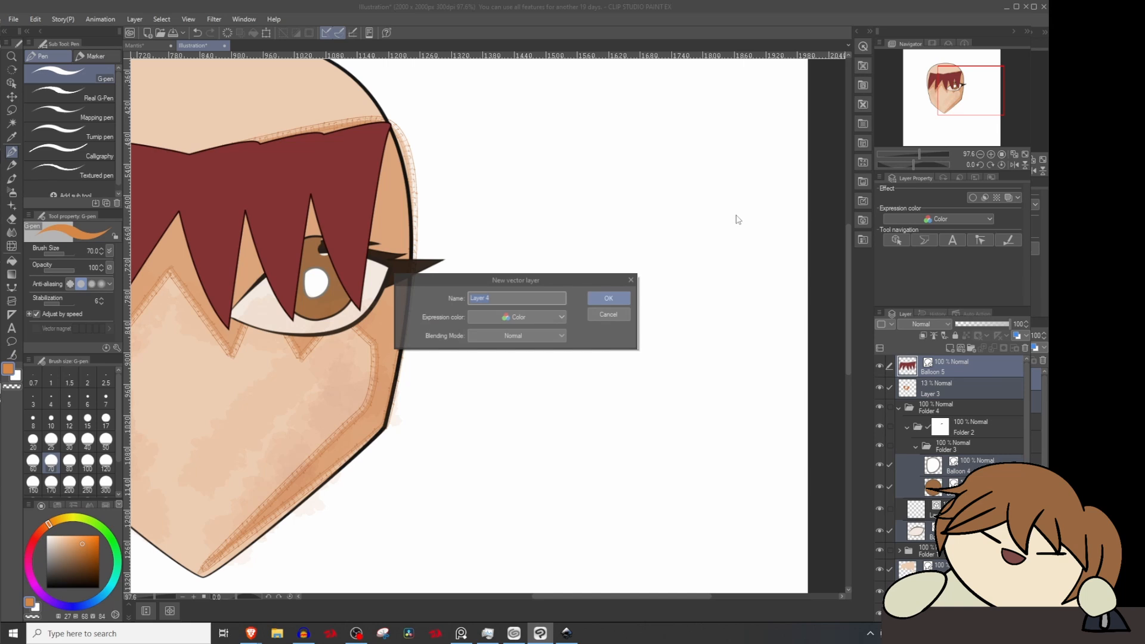
click(601, 302)
Step: Draw a black zigzag scribble beside the face on the vector layer with the G-pen at size 7
scroll(577, 77, up, 4)
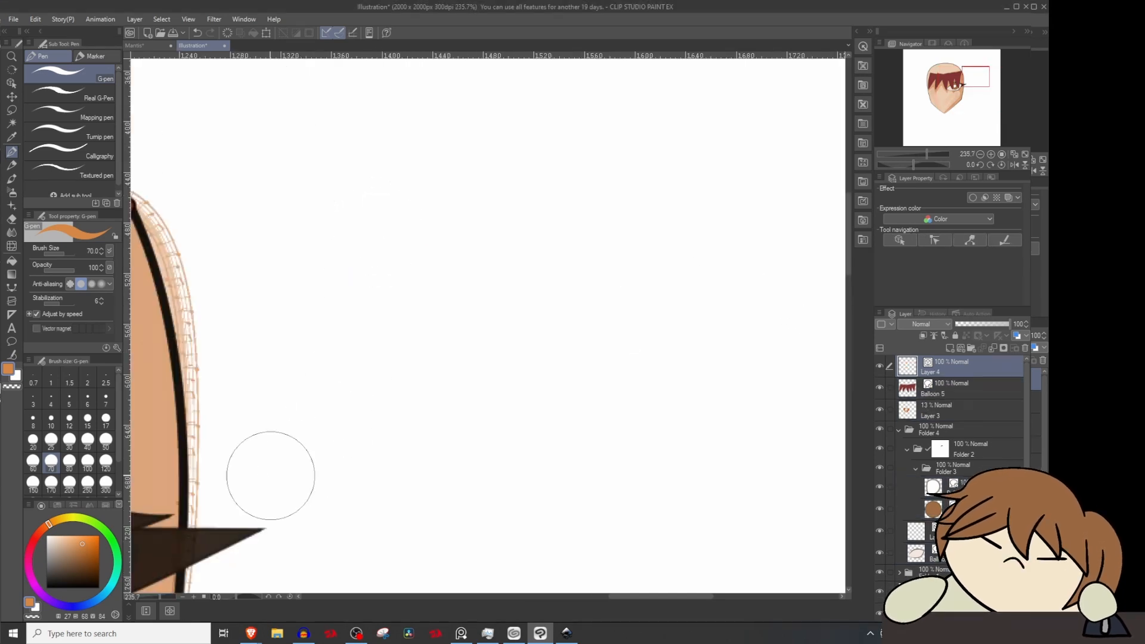
click(97, 587)
key(bracketleft)
key(bracketleft)
key(bracketleft)
key(bracketleft)
key(bracketleft)
key(bracketleft)
key(bracketleft)
key(bracketleft)
key(bracketleft)
key(bracketleft)
key(bracketleft)
key(bracketleft)
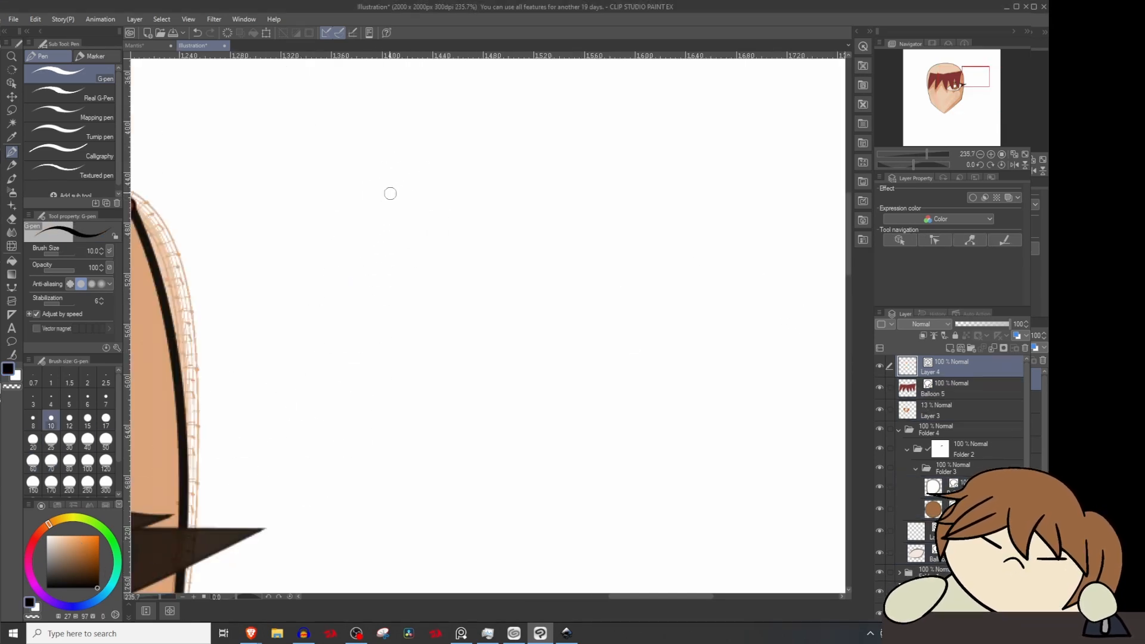
mouse_move(426, 109)
mouse_down()
mouse_move(391, 423)
mouse_move(706, 215)
mouse_move(554, 585)
mouse_up()
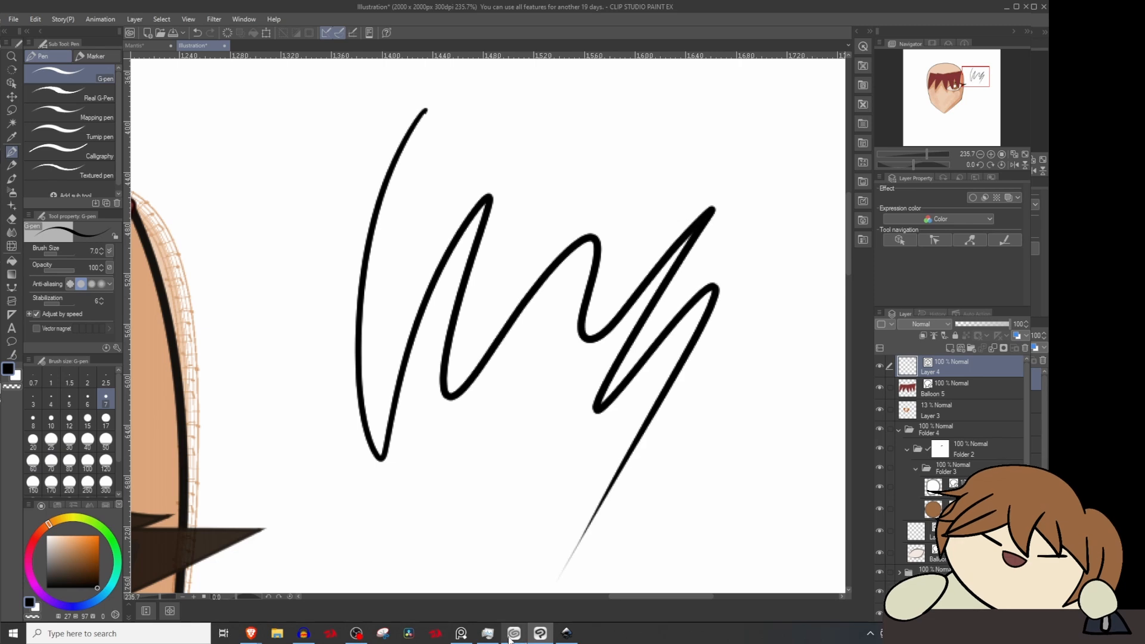
Step: Run Simplify vector line over the zigzag scribble and return to the Object tool
mouse_move(467, 240)
mouse_down()
mouse_move(373, 370)
mouse_move(386, 259)
mouse_up()
scroll(387, 258, down, 1)
key(o)
click(431, 296)
key(y)
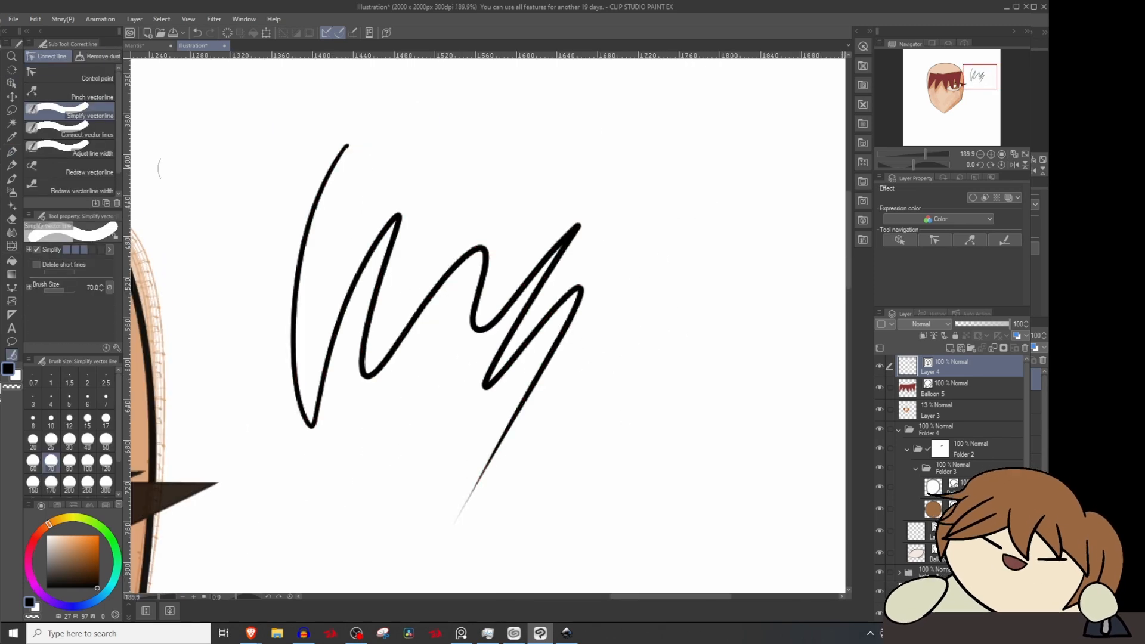
click(426, 305)
key(o)
mouse_move(426, 301)
mouse_down()
mouse_move(427, 207)
mouse_move(436, 260)
mouse_up()
Step: Draw an almond-shaped eye outline in the blank area below the face with the G-pen, letting the lines cross at the outer corner
drag(394, 273, 445, 117)
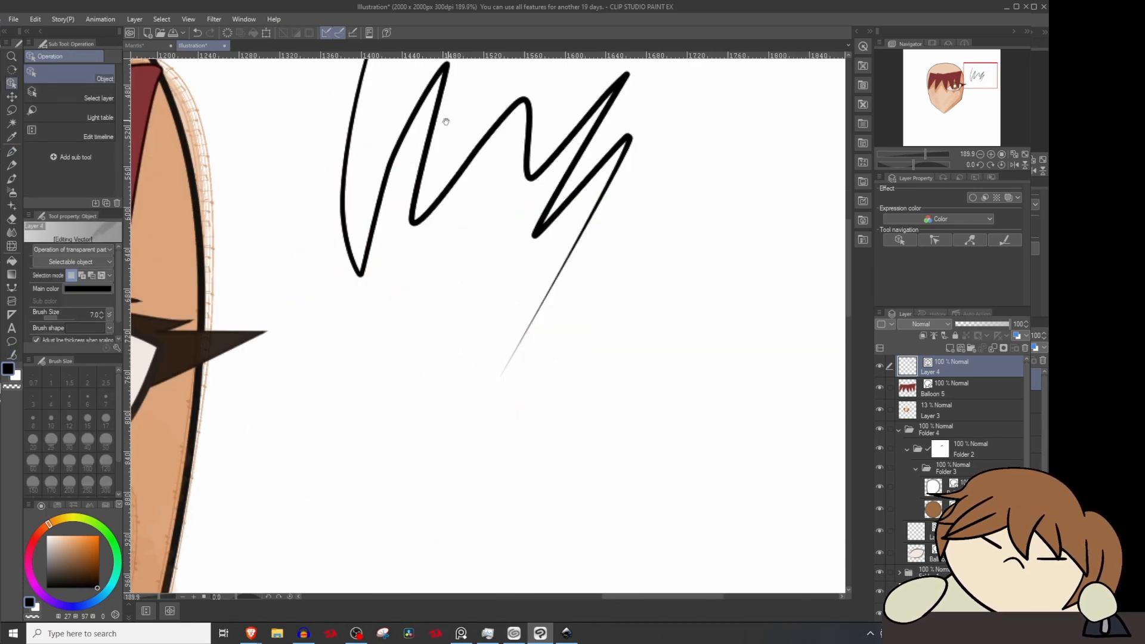
mouse_move(313, 526)
mouse_down()
mouse_move(327, 299)
mouse_move(547, 294)
mouse_up()
click(512, 270)
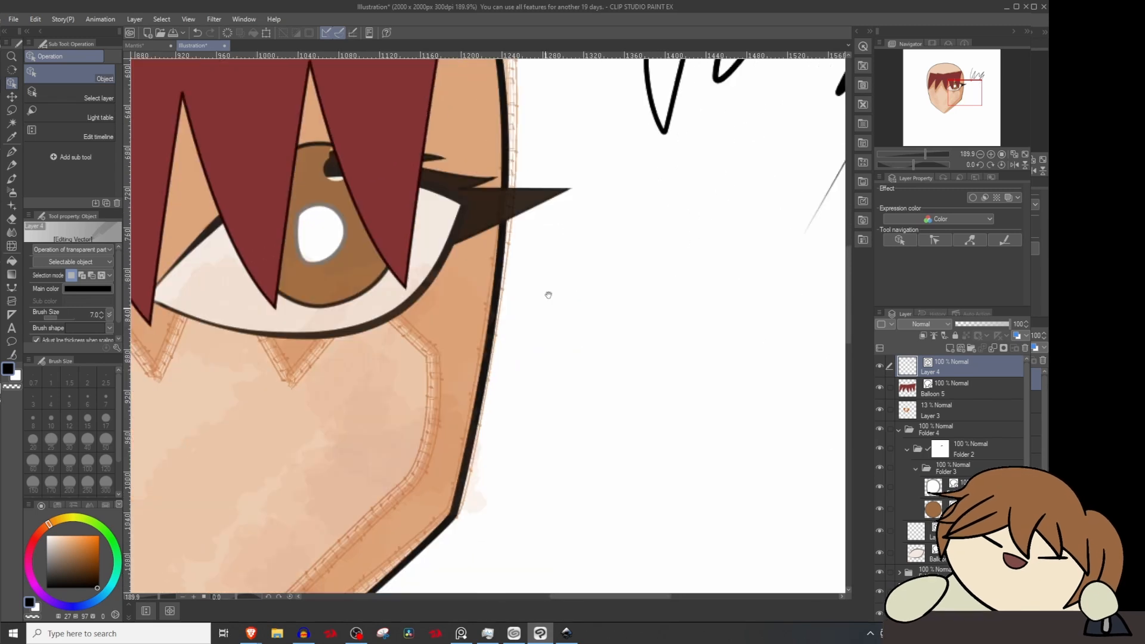
drag(656, 274, 513, 292)
key(p)
scroll(513, 292, down, 4)
mouse_move(462, 572)
mouse_down()
mouse_move(431, 403)
mouse_move(393, 310)
mouse_up()
drag(379, 243, 430, 256)
scroll(429, 257, up, 1)
drag(380, 358, 611, 313)
drag(587, 256, 378, 360)
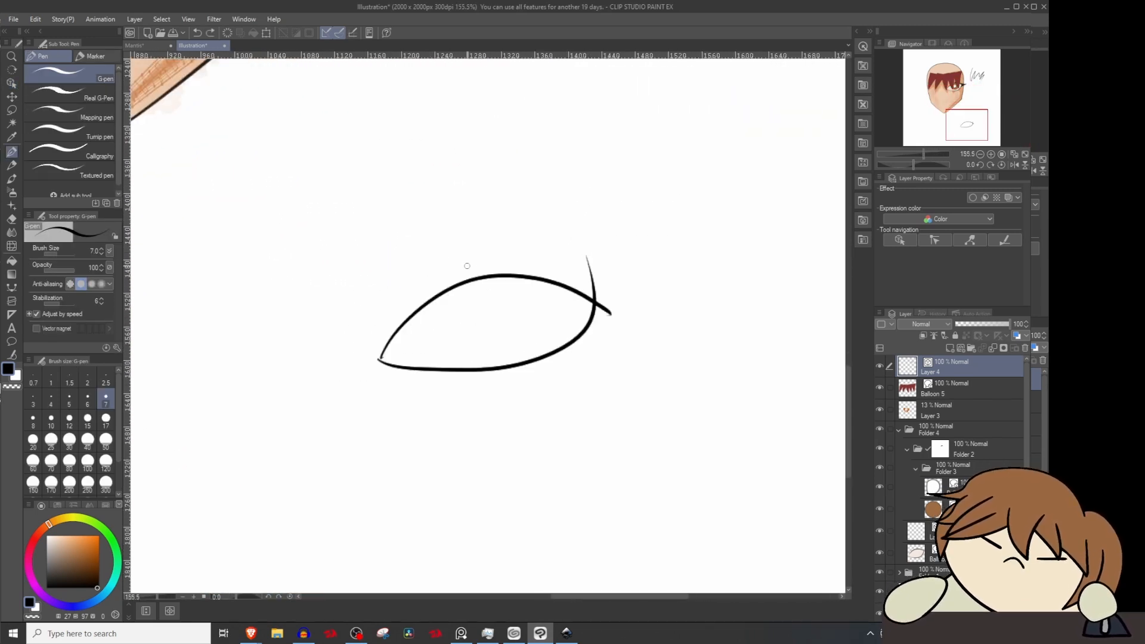
Step: Add the iris, pupil, eyelid crease, eyebrow and inner corner line to the eye sketch, letting strokes overshoot the outline
drag(397, 307, 465, 265)
drag(370, 298, 548, 212)
mouse_move(339, 265)
mouse_down()
mouse_move(337, 253)
mouse_move(339, 287)
mouse_up()
drag(417, 268, 403, 287)
mouse_move(468, 327)
mouse_down()
mouse_move(477, 331)
mouse_move(471, 248)
mouse_move(452, 348)
mouse_up()
drag(334, 367, 357, 482)
Step: Set the Hard eraser to size 12 with vector erasing up to line intersections
key(e)
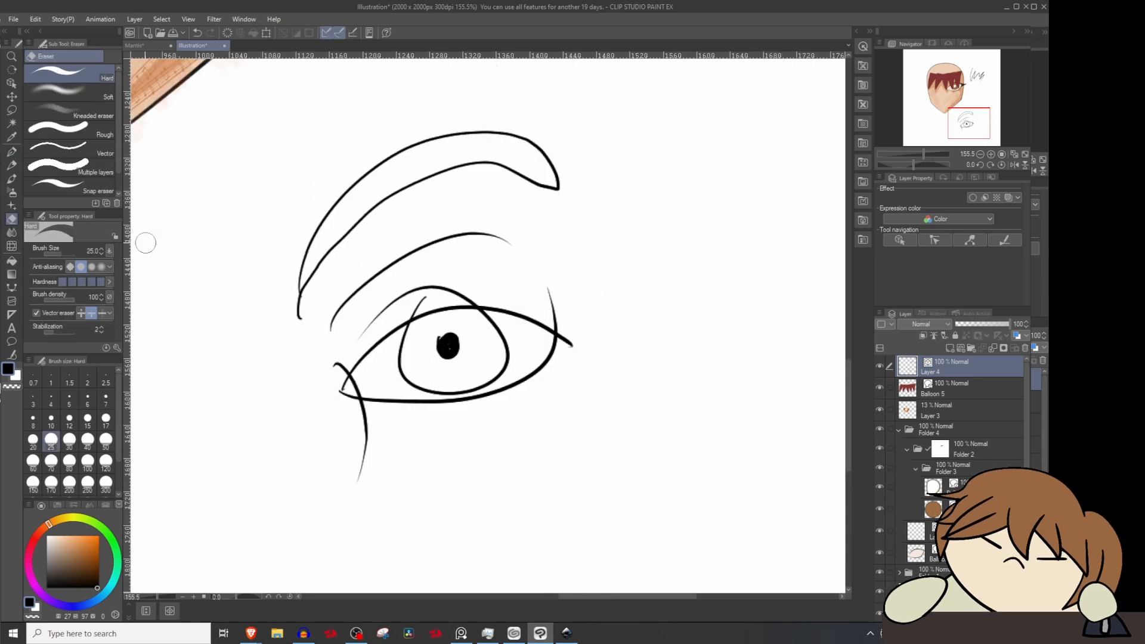
click(90, 312)
key(bracketleft)
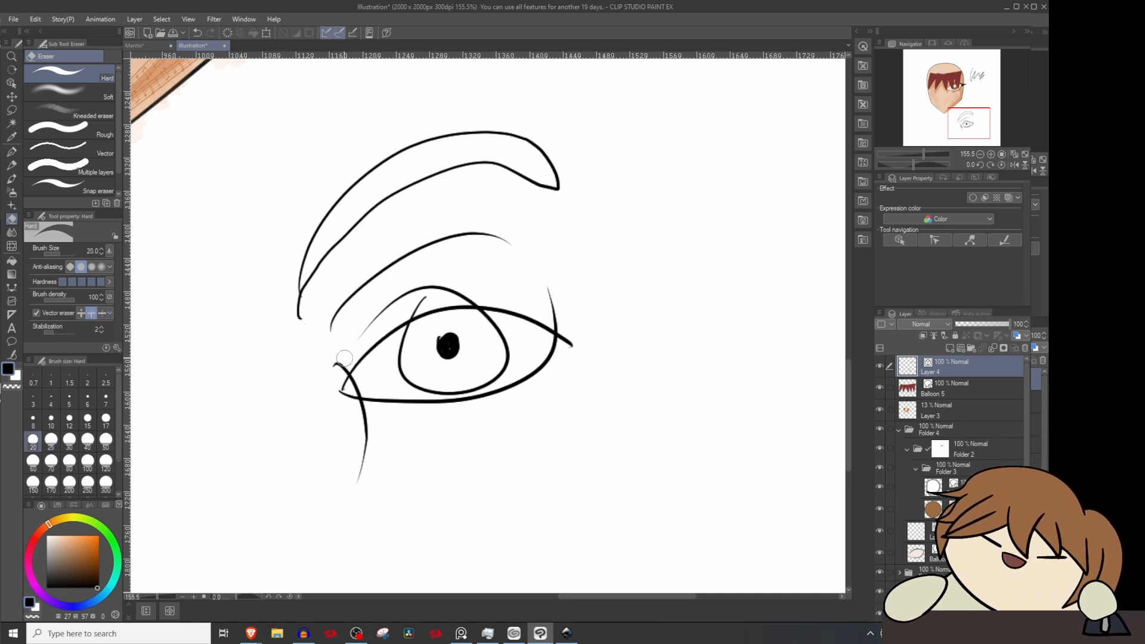
key(bracketleft)
key(bracketleft)
key(bracketleft)
Step: Erase the overshooting line ends at the eye's corners, above the iris and at the eyebrow's inner tip
click(366, 429)
click(393, 313)
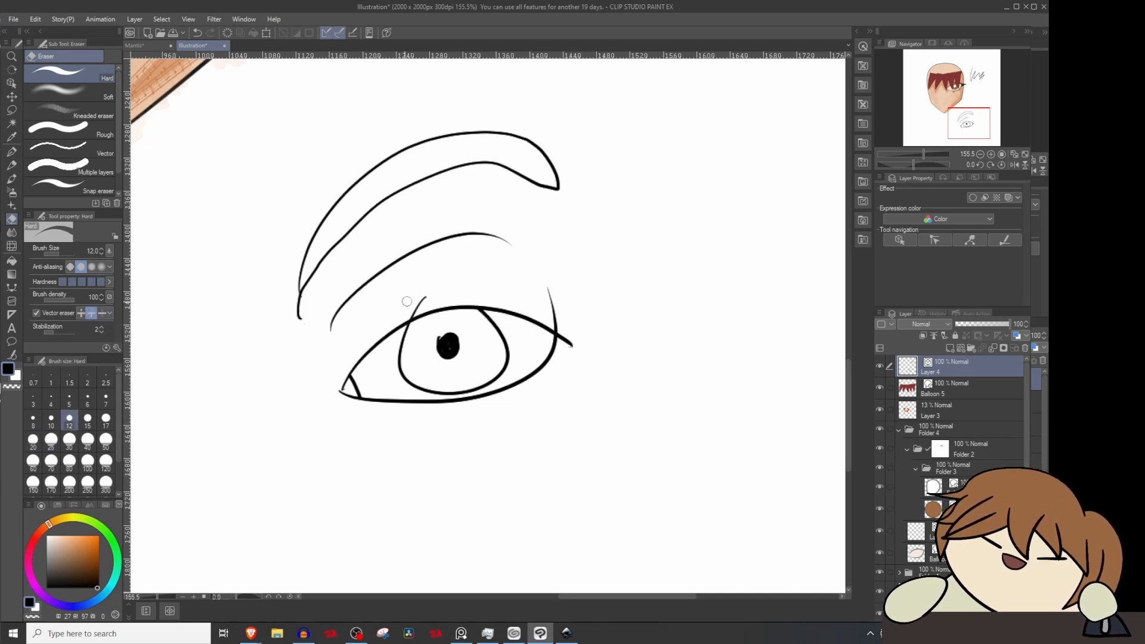
click(417, 306)
click(552, 310)
click(566, 341)
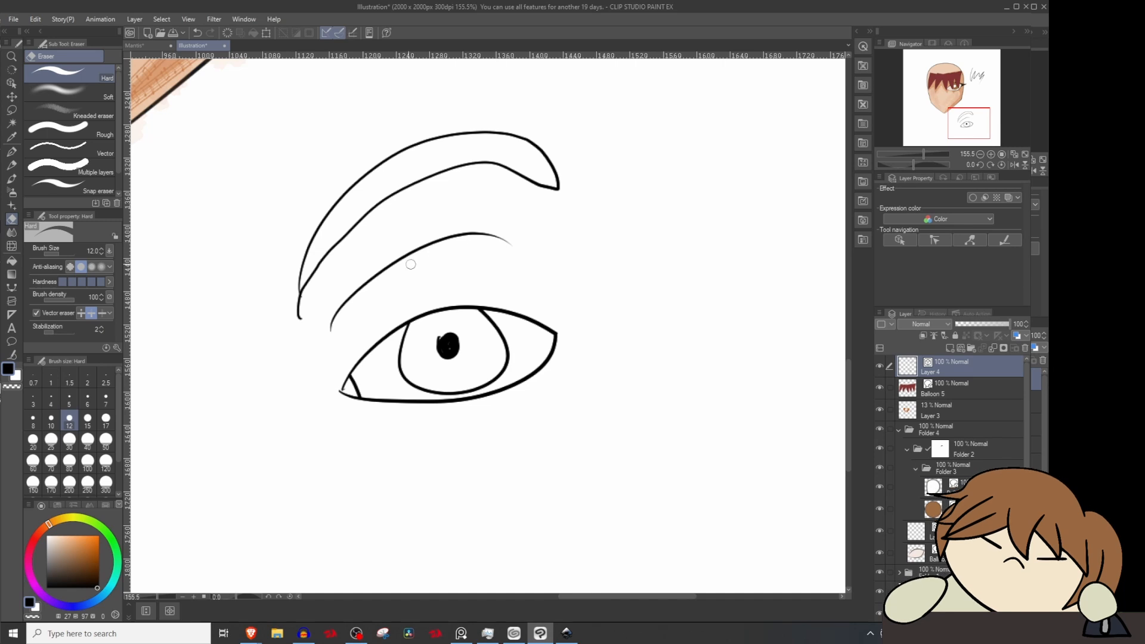
click(305, 313)
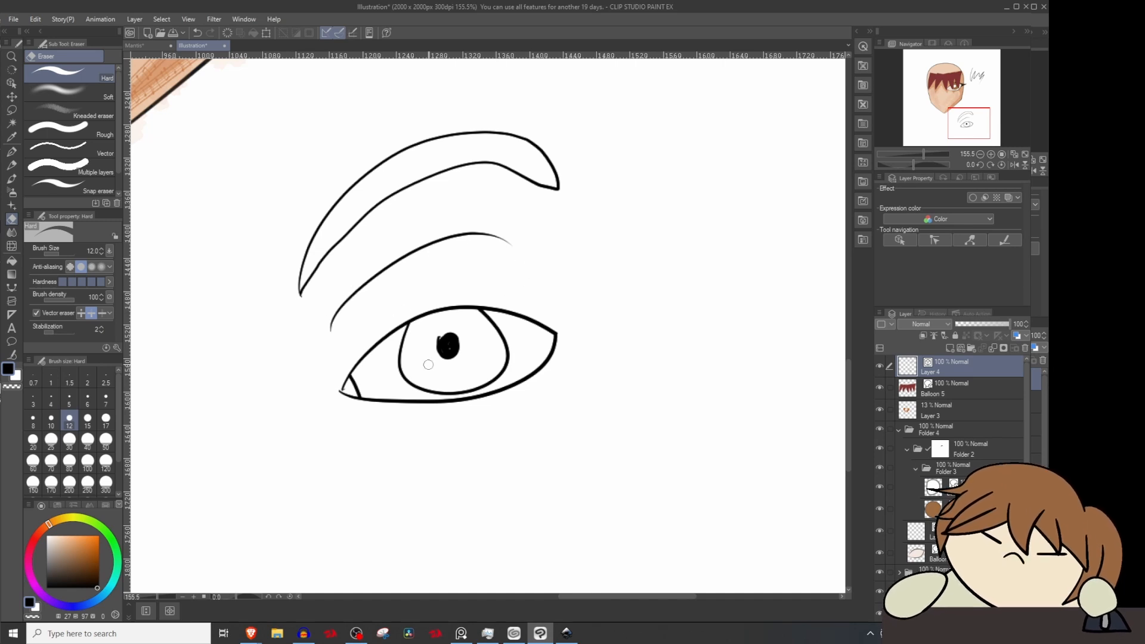
scroll(428, 364, down, 6)
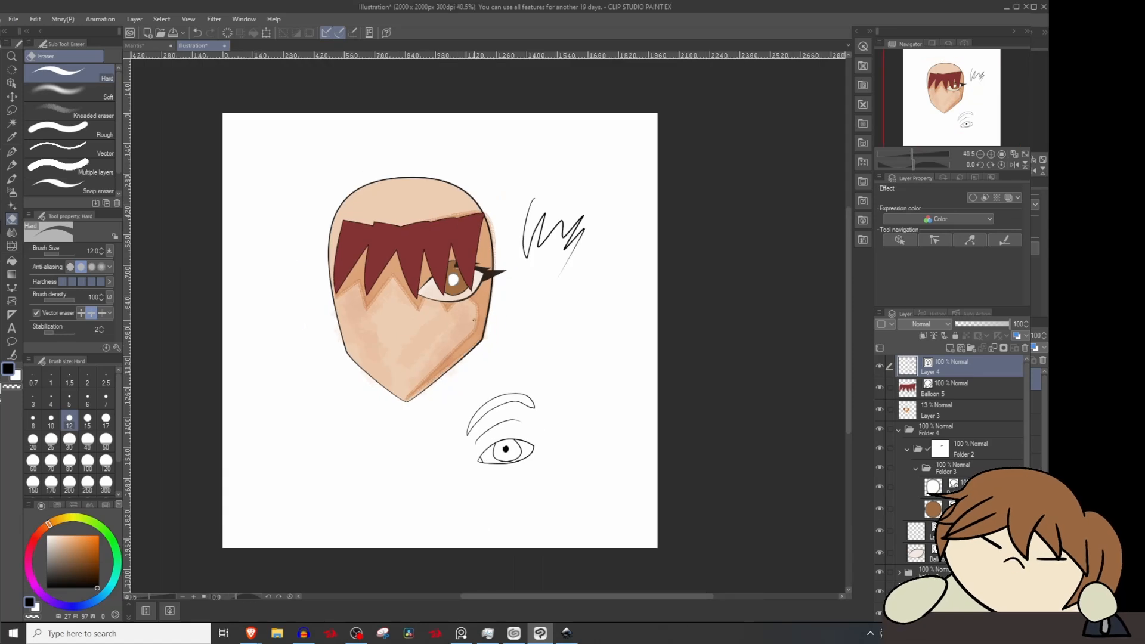